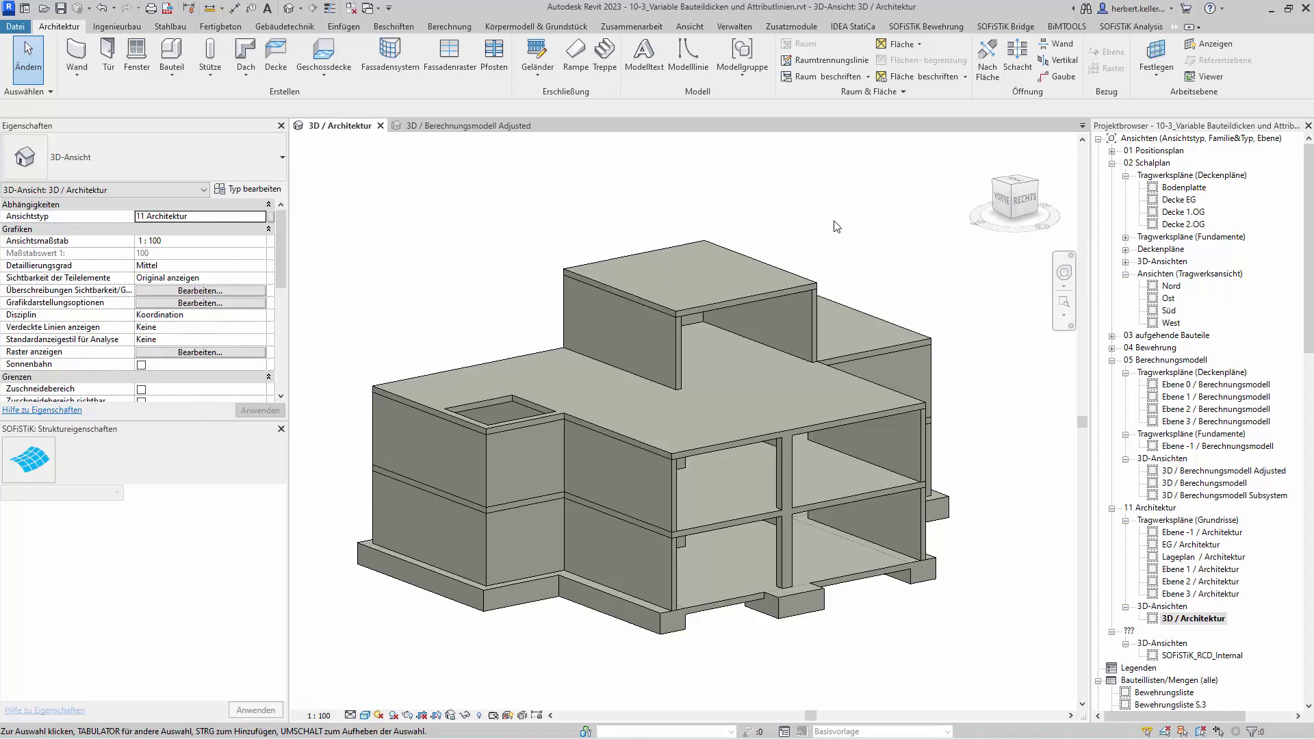
Step: Make the 0.2000 m structural layer of the STB 20 cm Beton - C 25/30 slab type variable
{"action": "left_click", "coordinate": [655, 250]}
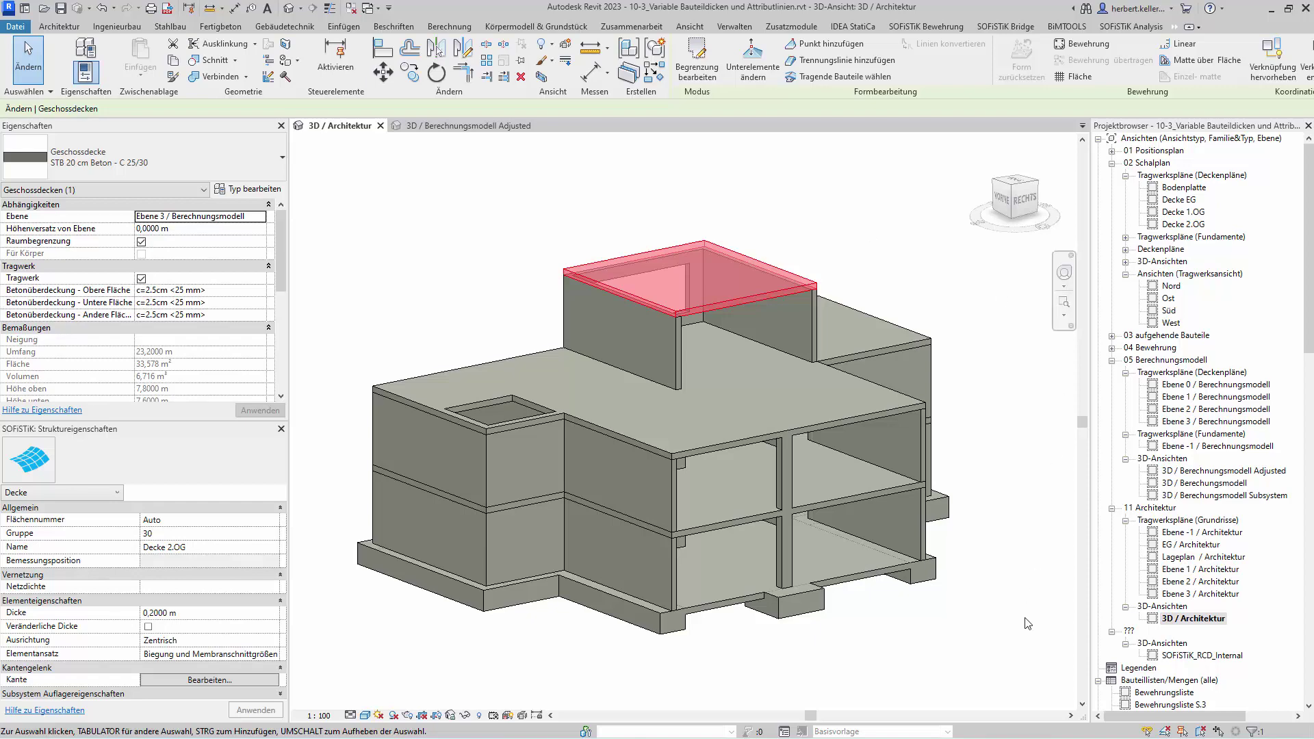
{"action": "left_click", "coordinate": [243, 191]}
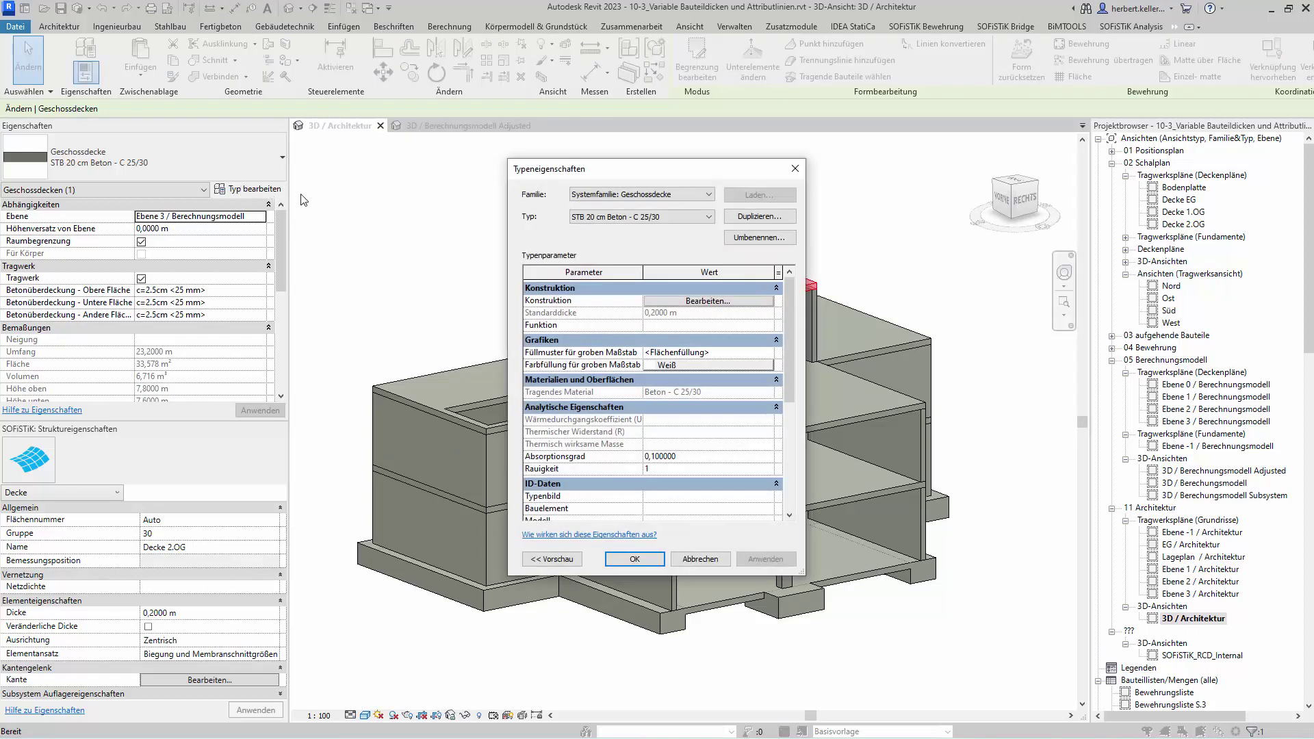
{"action": "left_click", "coordinate": [701, 303]}
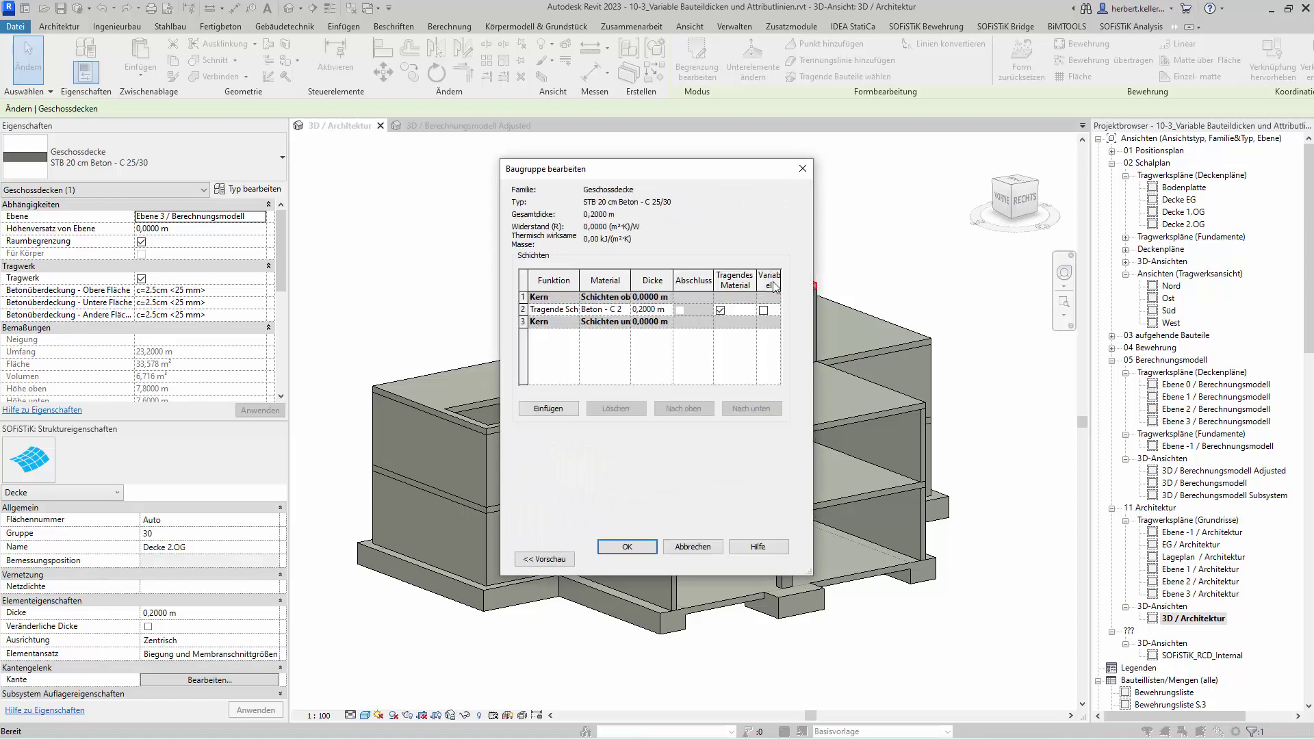
{"action": "left_click", "coordinate": [763, 310]}
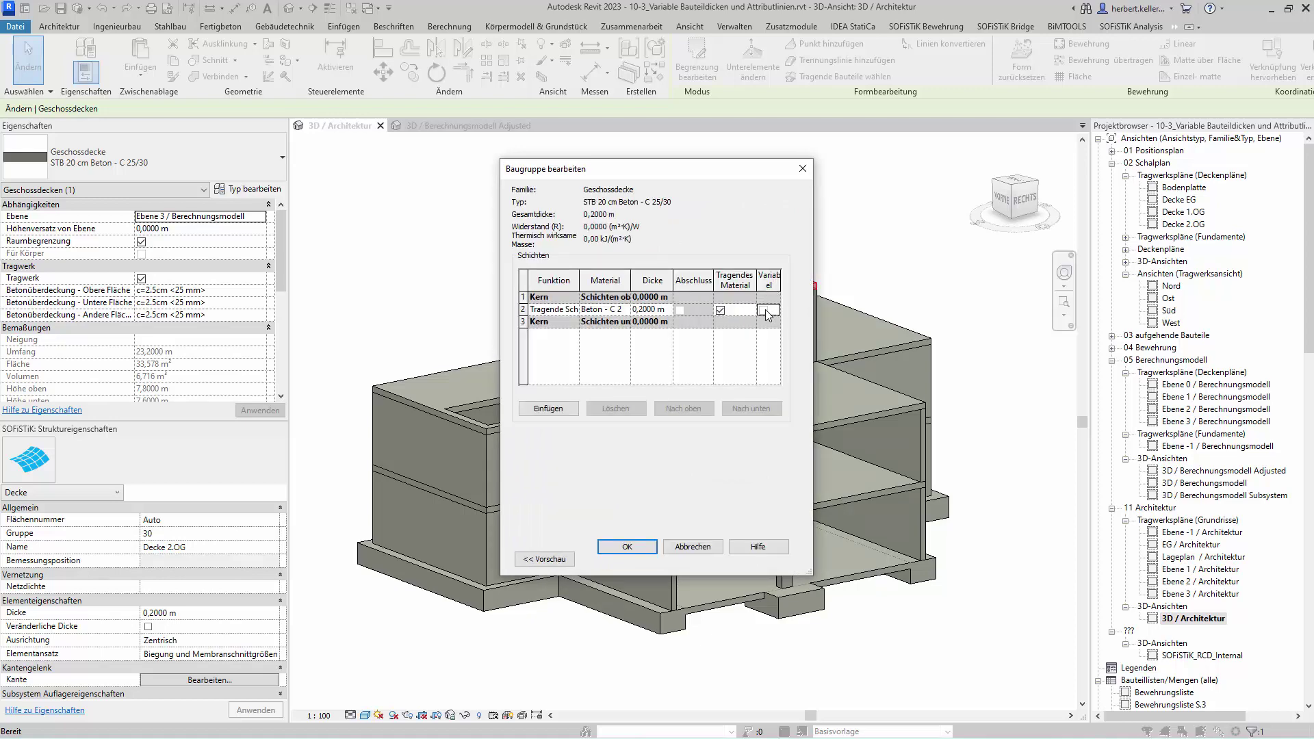
{"action": "left_click", "coordinate": [627, 547]}
{"action": "left_click", "coordinate": [636, 556]}
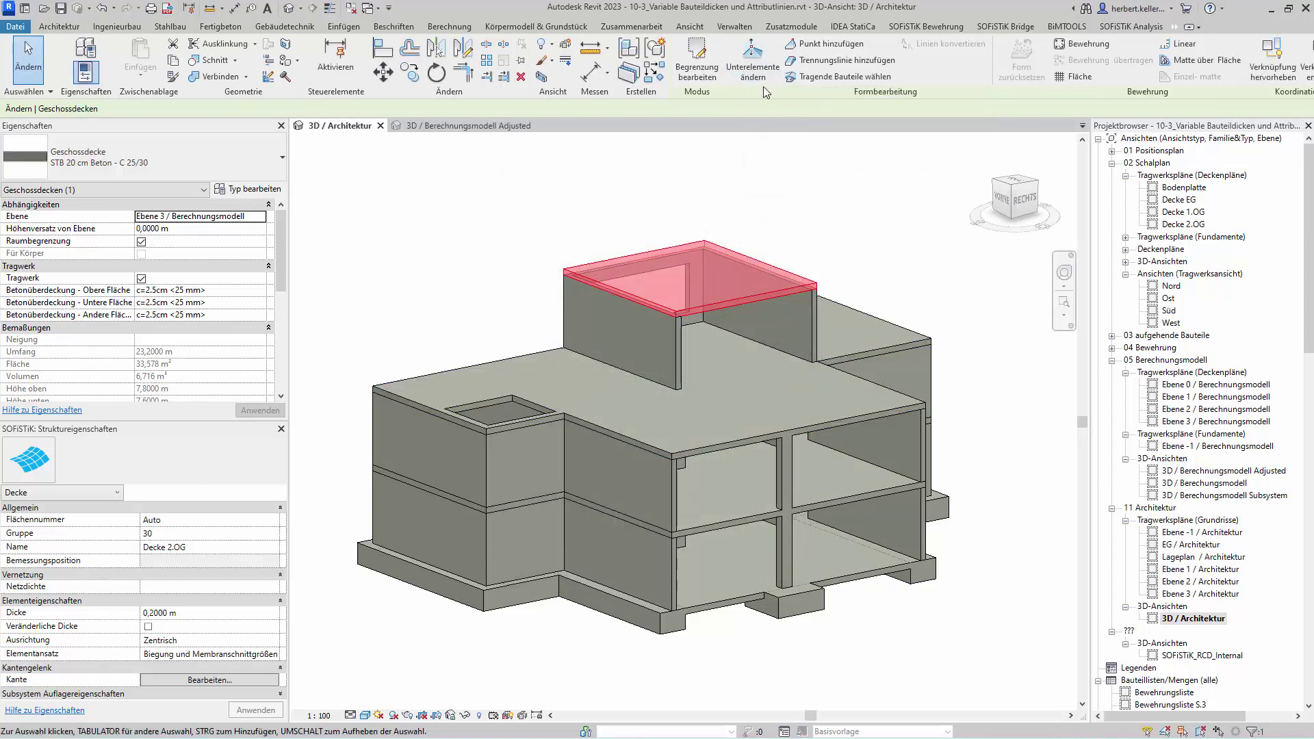
Step: Raise the top slab's back-left edge to 0.1 m using Unterelemente ändern
{"action": "left_click", "coordinate": [771, 75]}
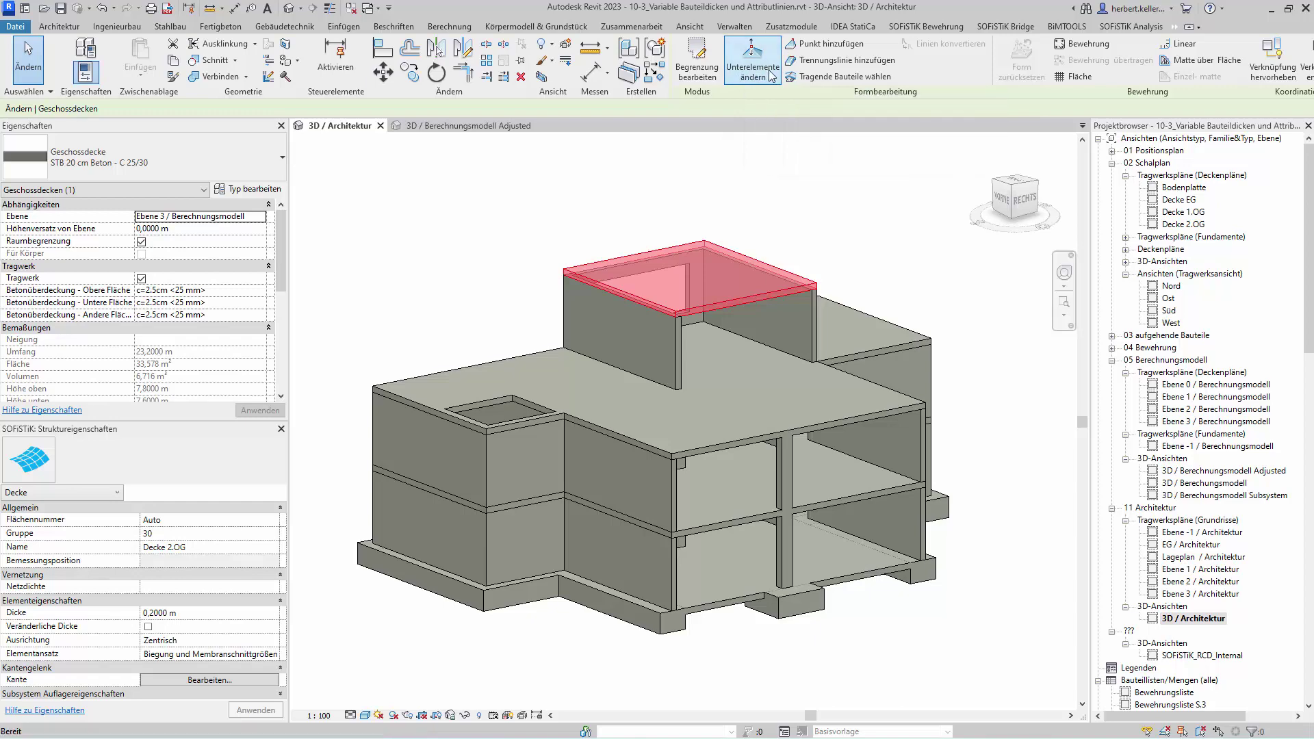
{"action": "scroll", "coordinate": [650, 219], "scroll_direction": "up", "scroll_amount": 4}
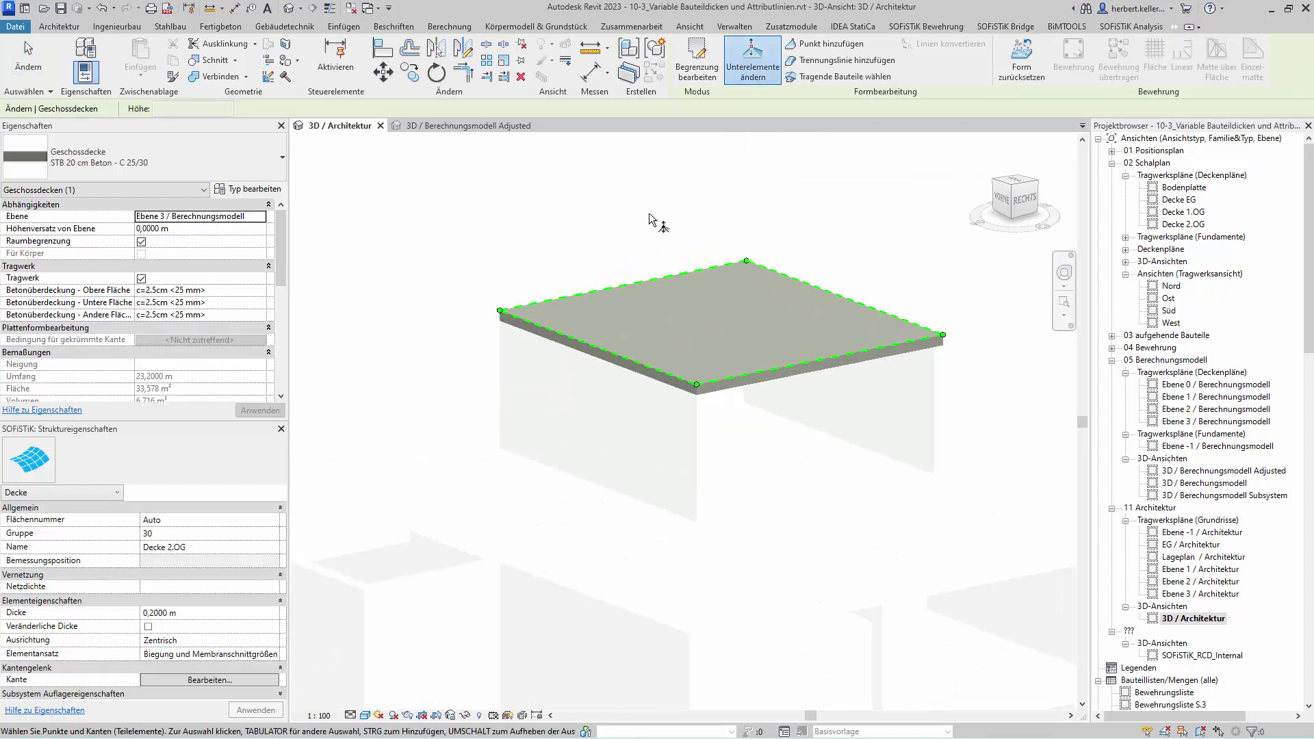
{"action": "scroll", "coordinate": [650, 219], "scroll_direction": "up", "scroll_amount": 2}
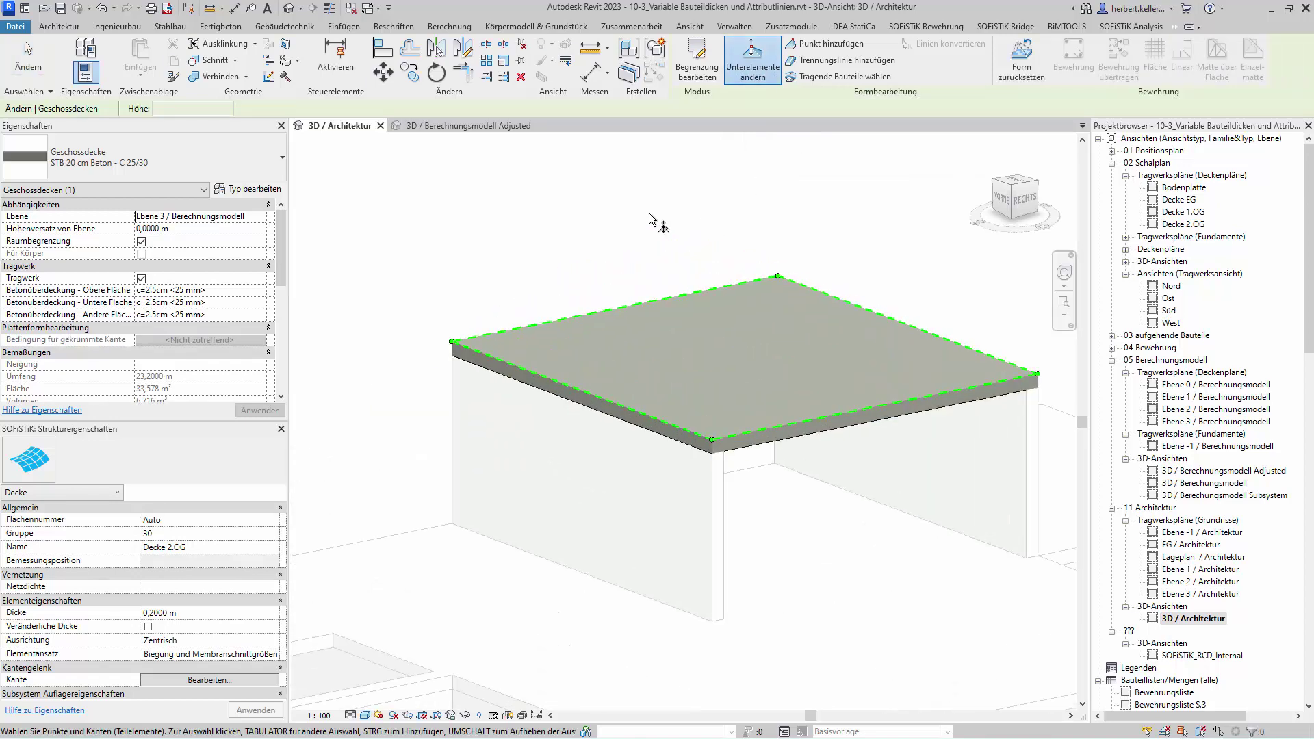
{"action": "left_click", "coordinate": [623, 307]}
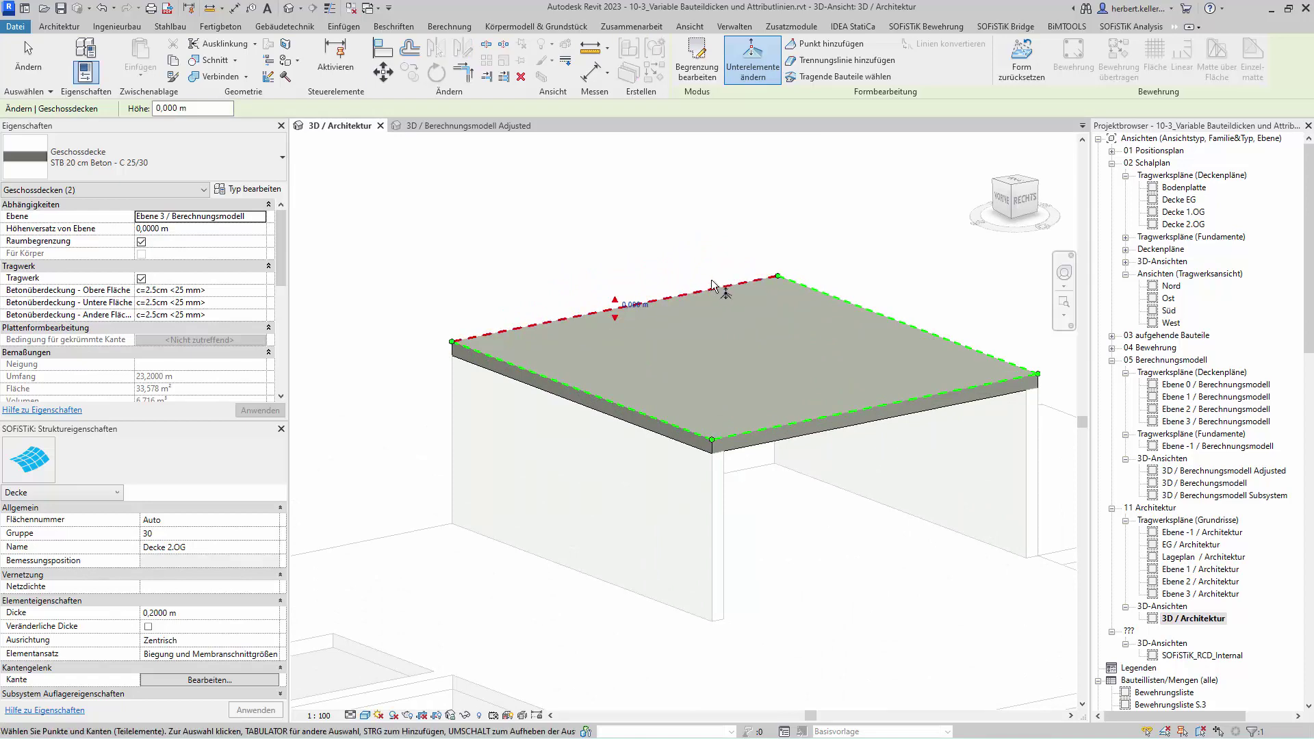
{"action": "left_click", "coordinate": [641, 305]}
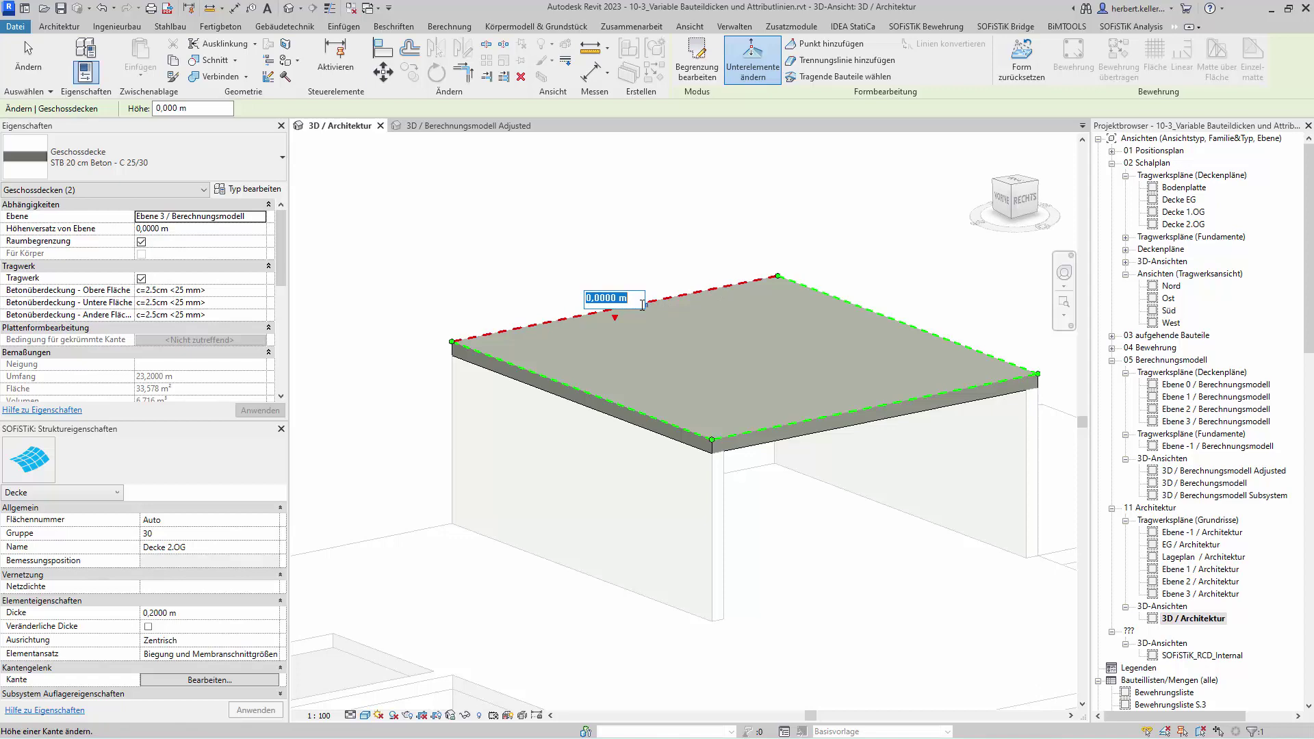
{"action": "type", "text": "0,1"}
{"action": "key", "text": "Return"}
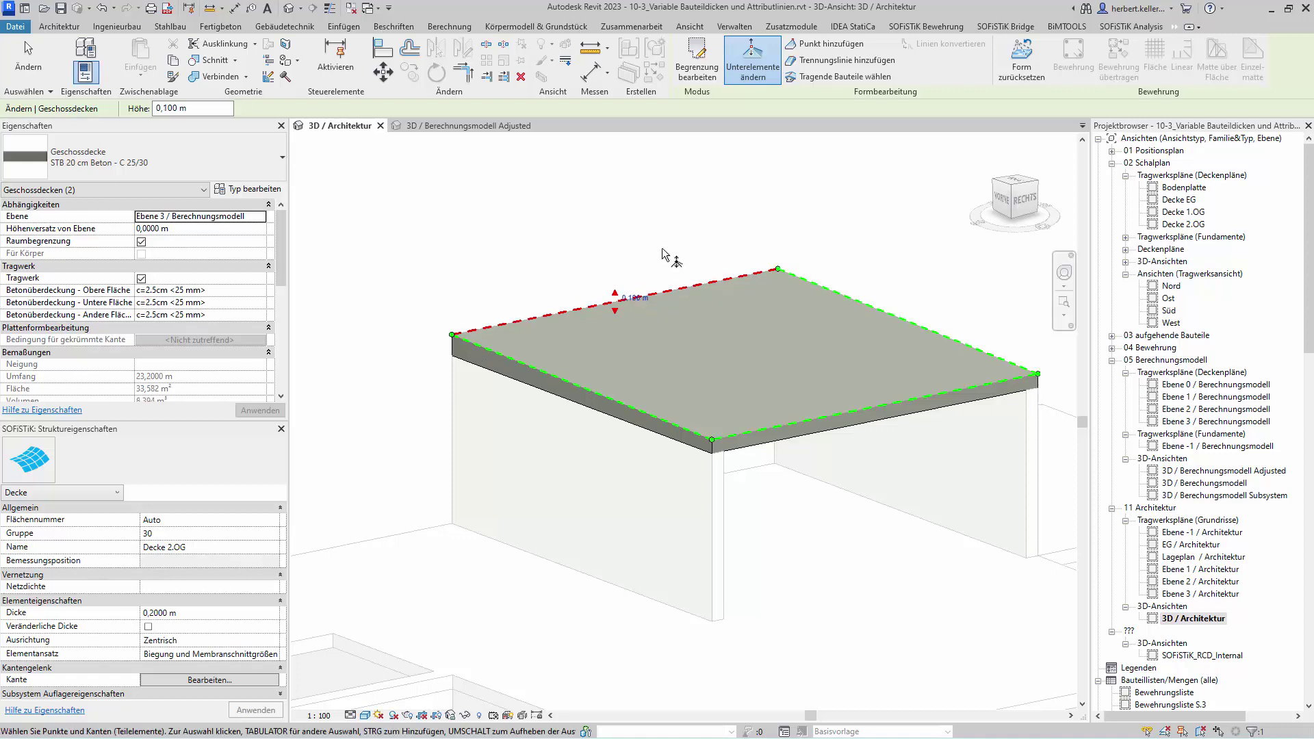
Step: Orbit around the sloped slab to check it and finish edge editing
{"action": "mouse_move", "coordinate": [685, 497]}
{"action": "middle_mouse_down", "text": "shift"}
{"action": "mouse_move", "coordinate": [792, 461]}
{"action": "mouse_move", "coordinate": [877, 373]}
{"action": "mouse_move", "coordinate": [875, 409]}
{"action": "middle_mouse_up", "text": "shift"}
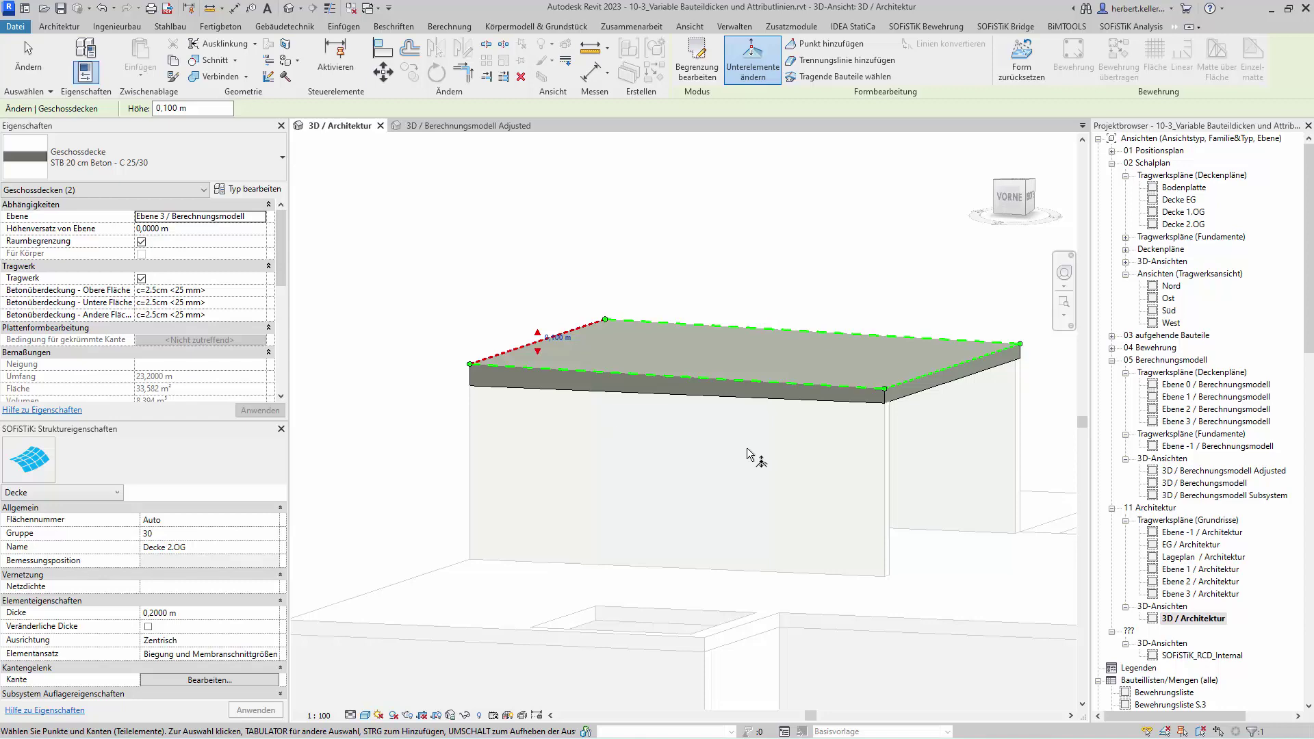
{"action": "middle_click_drag", "start_coordinate": [754, 455], "coordinate": [631, 463], "text": "shift"}
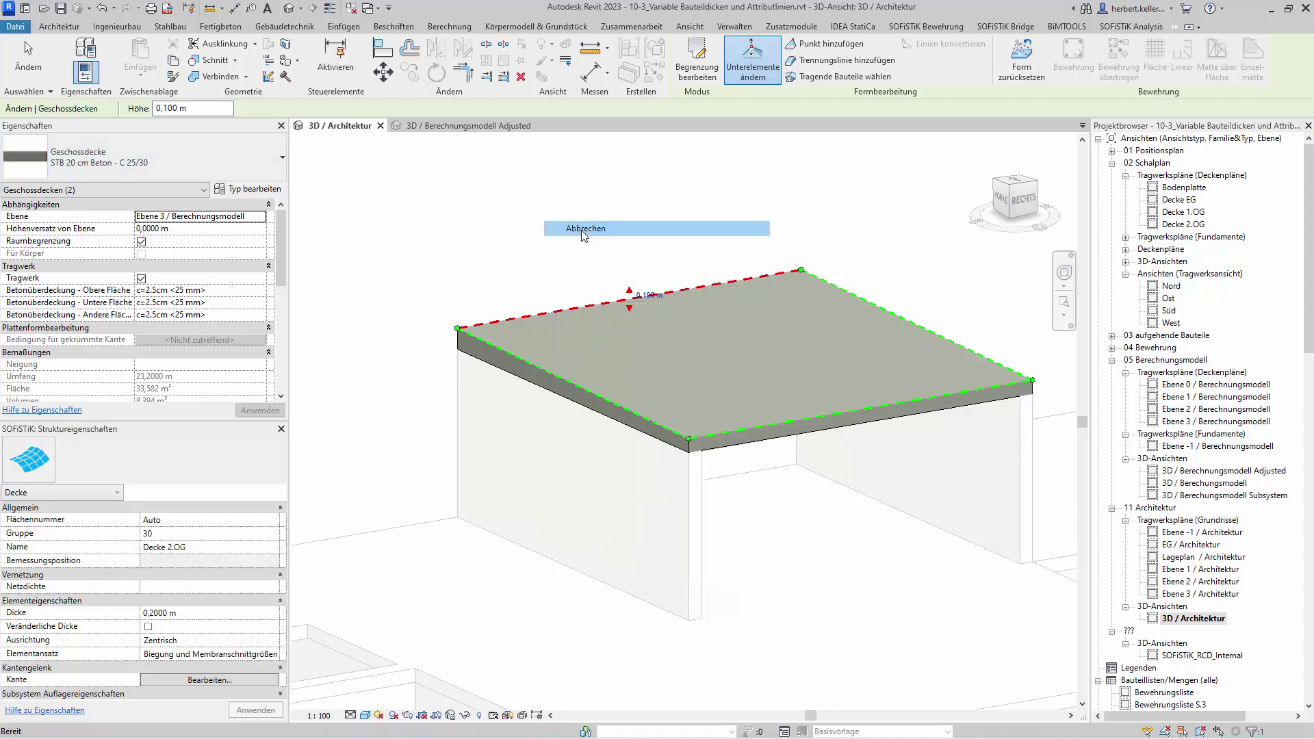
{"action": "key", "text": "Escape"}
{"action": "mouse_move", "coordinate": [542, 226]}
{"action": "middle_mouse_down", "text": "shift"}
{"action": "mouse_move", "coordinate": [557, 228]}
{"action": "mouse_move", "coordinate": [463, 337]}
{"action": "middle_mouse_up", "text": "shift"}
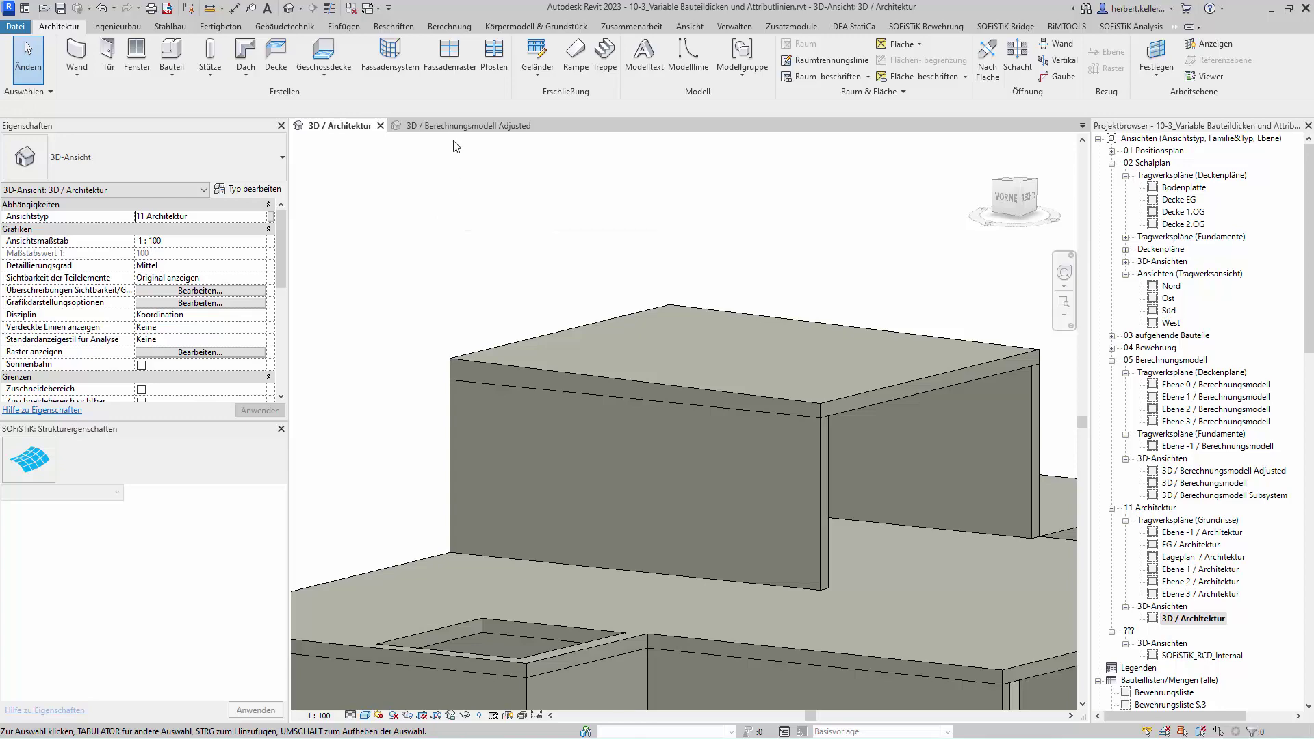
Step: Switch to the 3D / Berechnungsmodell Adjusted view and select the top analytical slab
{"action": "left_click", "coordinate": [469, 127]}
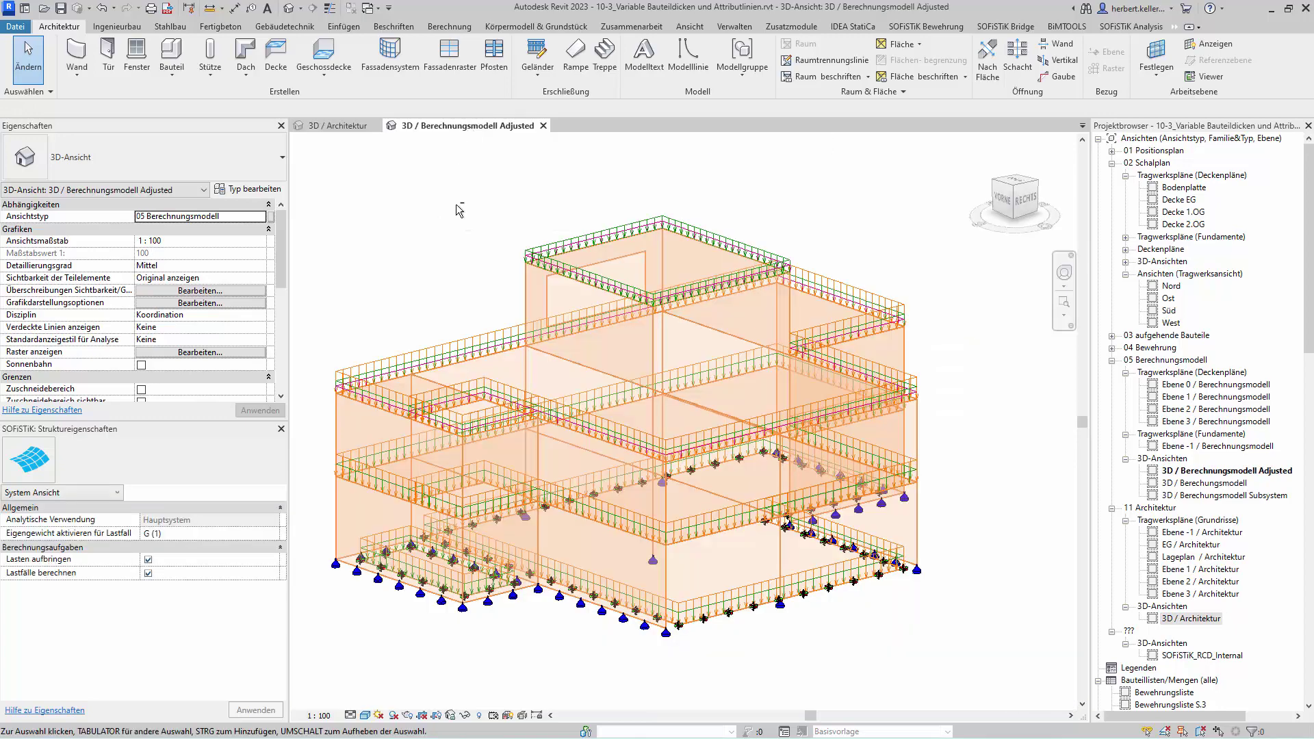
{"action": "mouse_move", "coordinate": [476, 222]}
{"action": "middle_mouse_down"}
{"action": "mouse_move", "coordinate": [523, 251]}
{"action": "mouse_move", "coordinate": [518, 278]}
{"action": "middle_mouse_up"}
{"action": "scroll", "coordinate": [517, 307], "scroll_direction": "up", "scroll_amount": 2}
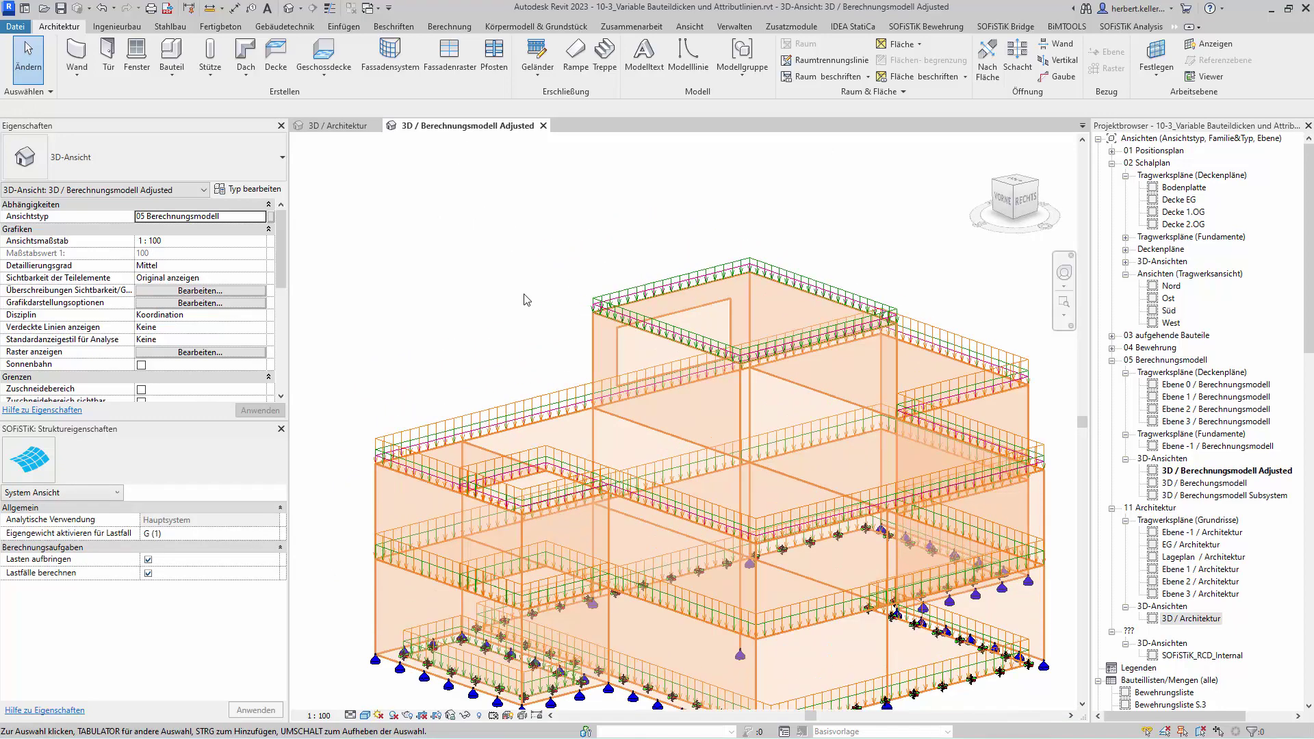
{"action": "left_click", "coordinate": [679, 293]}
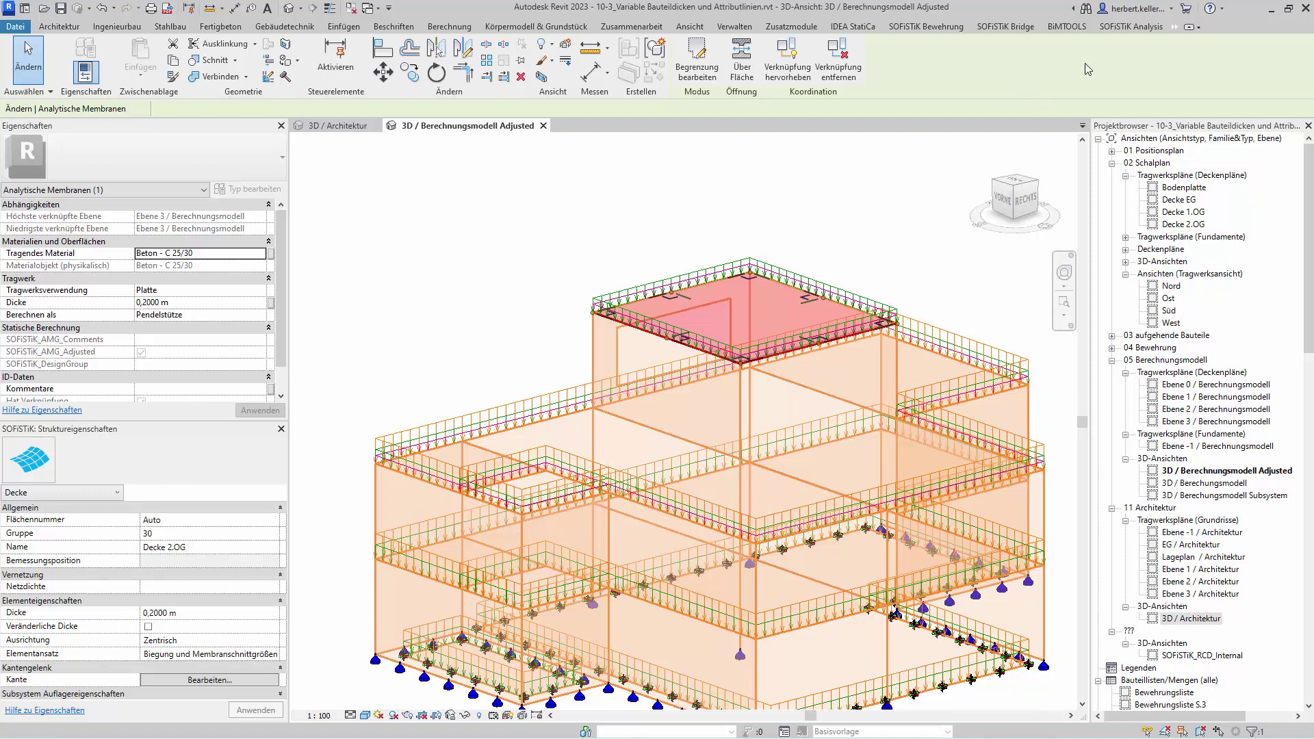
Step: Show SOFiSTiK Struktureigenschaften and check the slab's area and group 30 numbers
{"action": "left_click", "coordinate": [1134, 31]}
{"action": "left_click", "coordinate": [1026, 68]}
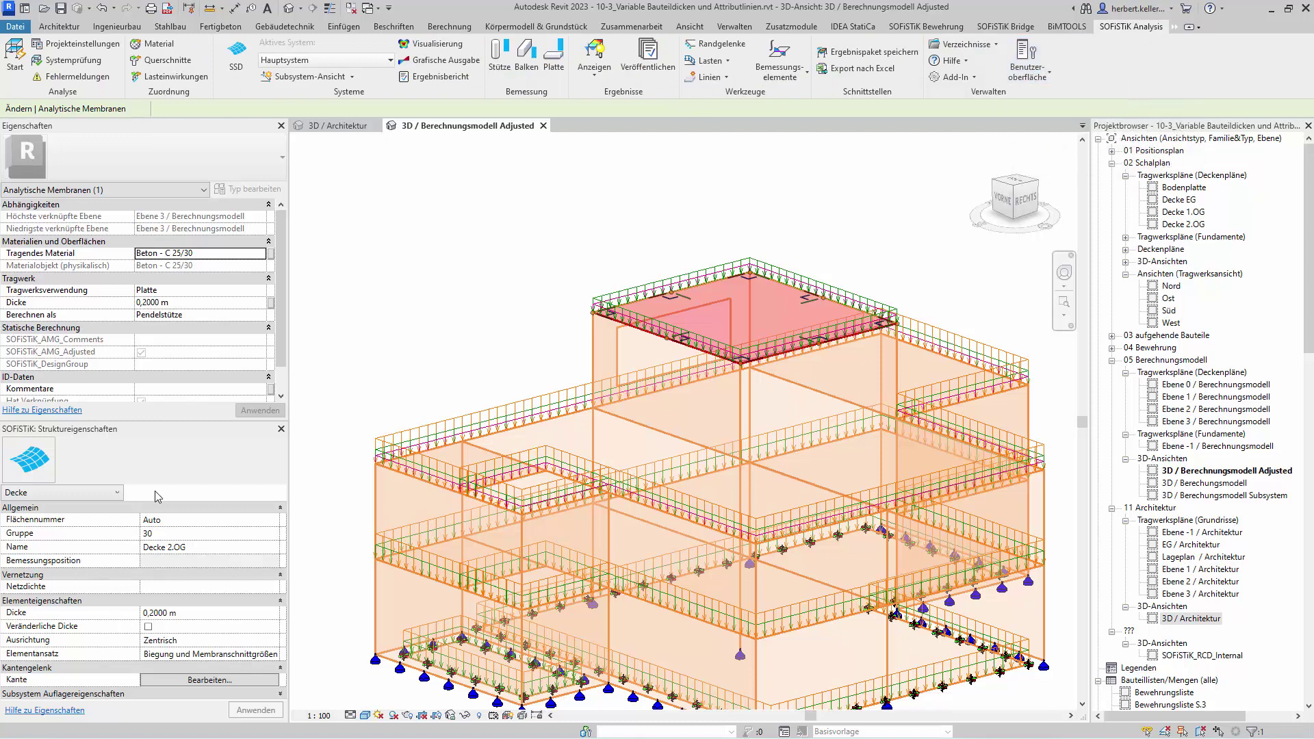
{"action": "left_click", "coordinate": [178, 520]}
{"action": "mouse_move", "coordinate": [190, 535]}
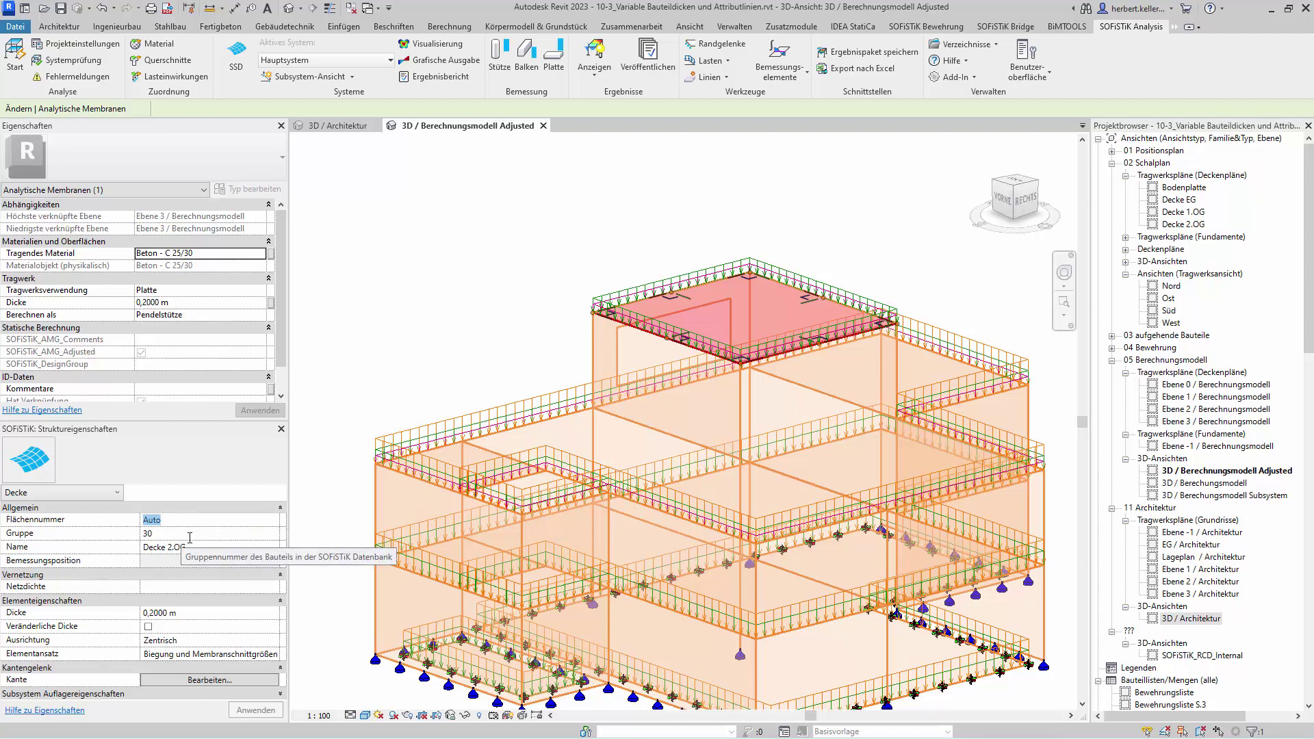
{"action": "left_click", "coordinate": [189, 537]}
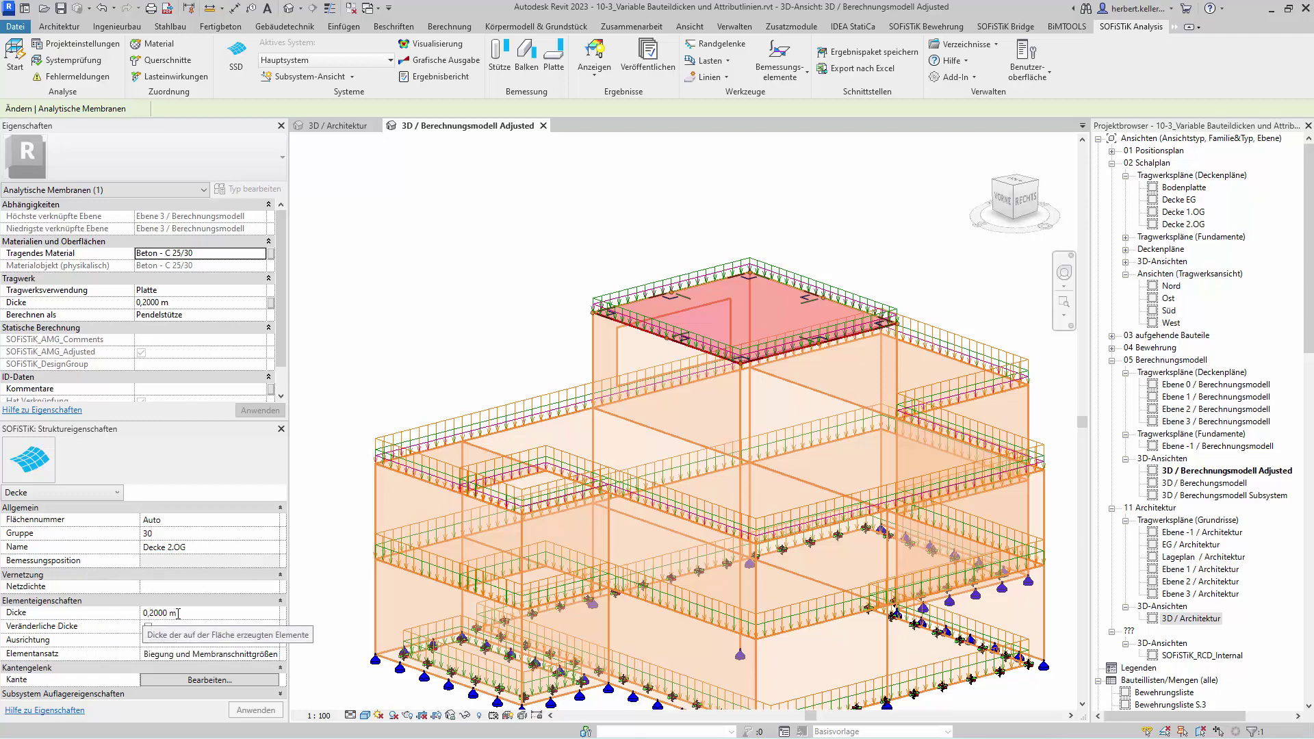
Step: Enable variable thickness for the top slab and locate the back-left edge in the edge list
{"action": "left_click", "coordinate": [148, 627]}
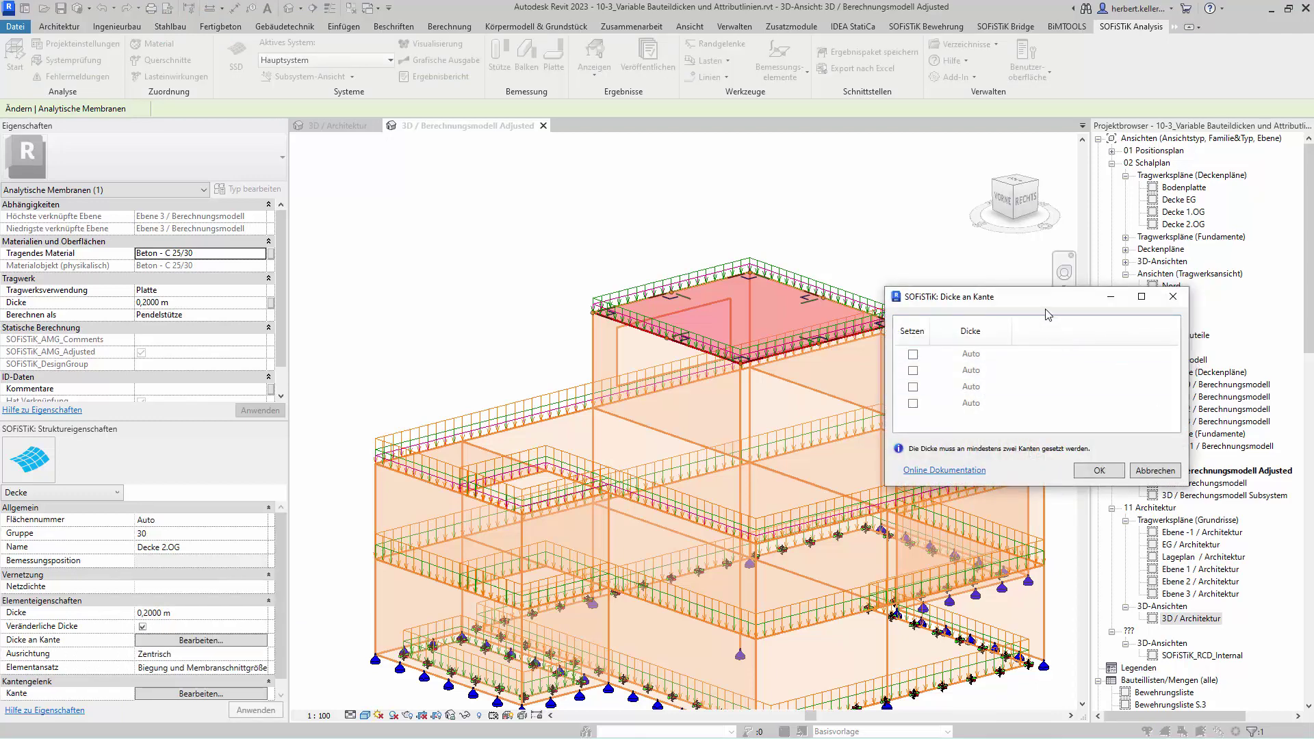
{"action": "left_click_drag", "start_coordinate": [1046, 302], "coordinate": [1064, 300]}
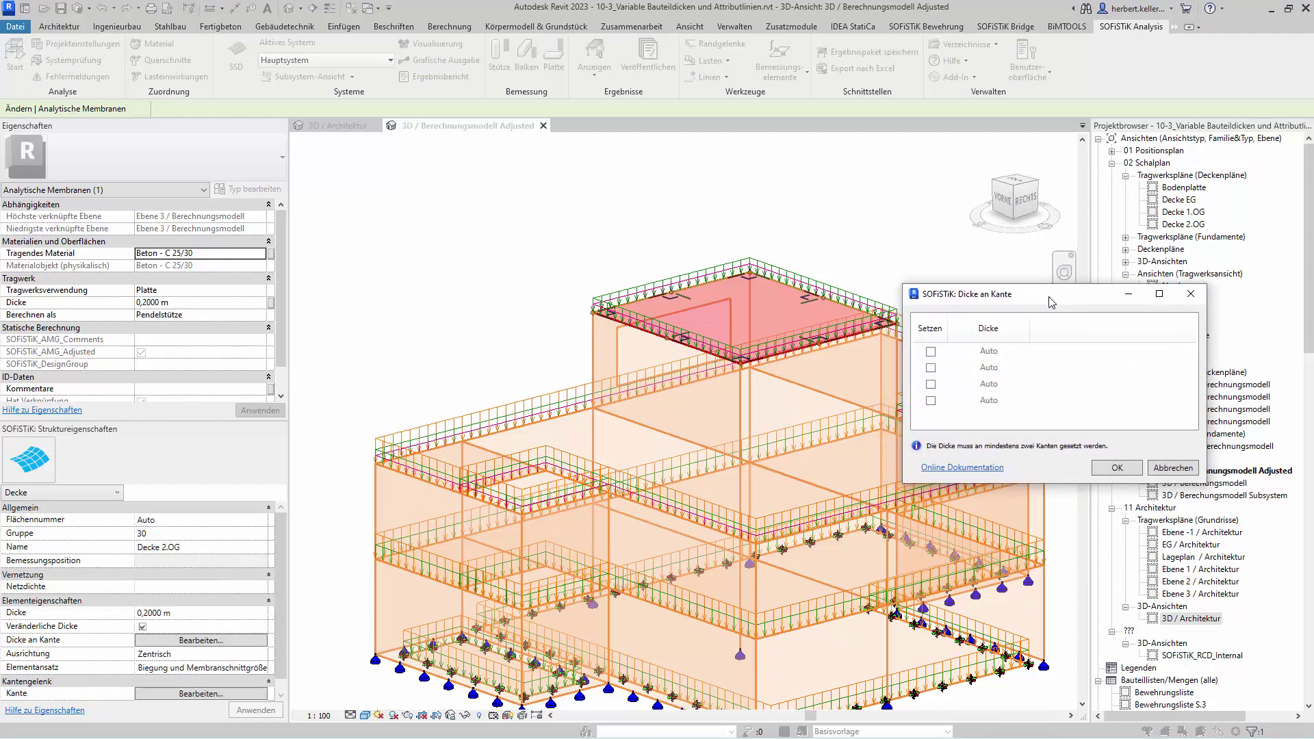
{"action": "left_click", "coordinate": [1029, 355]}
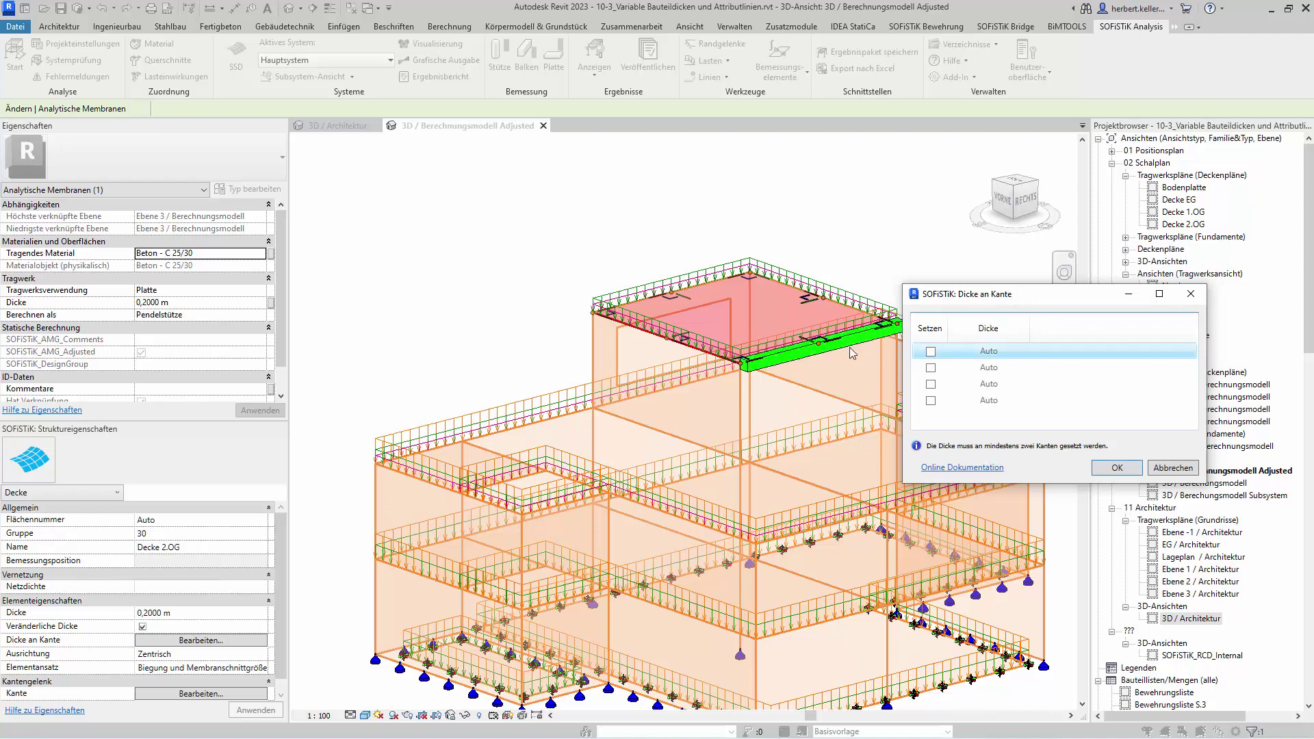
{"action": "left_click", "coordinate": [1032, 386]}
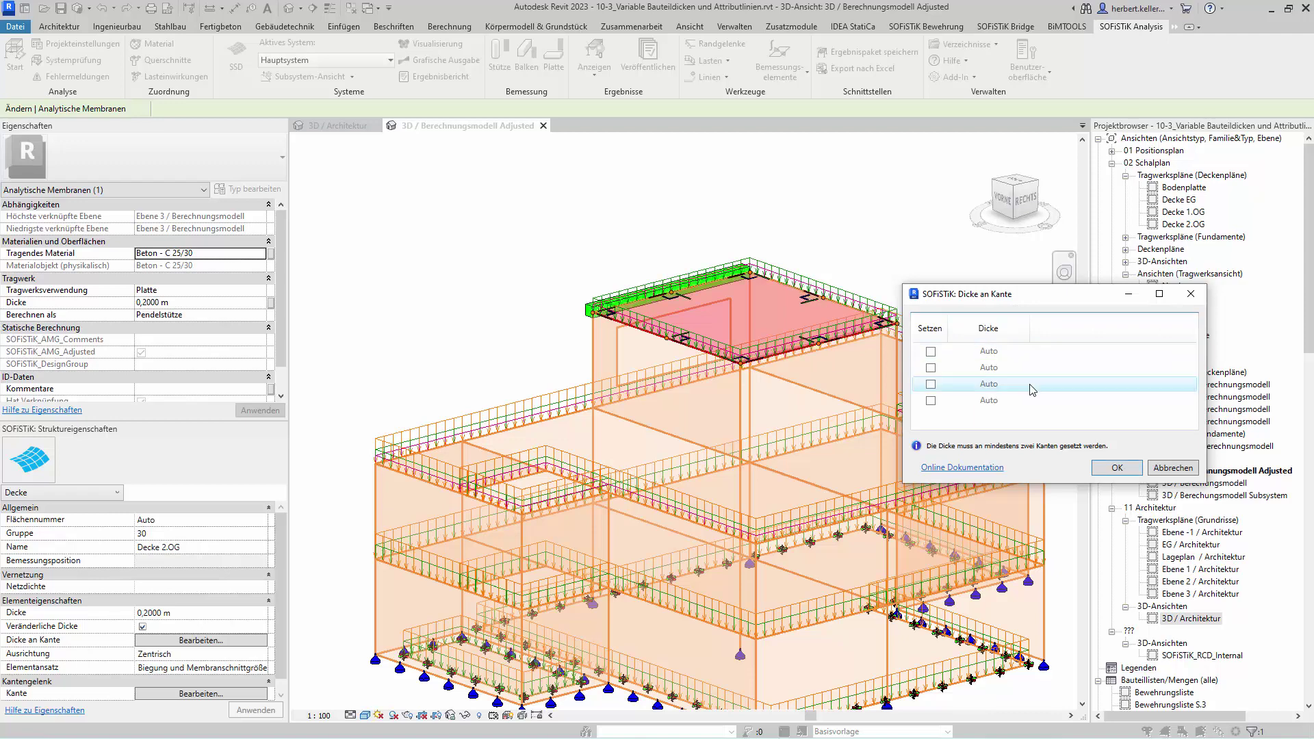
{"action": "left_click", "coordinate": [1027, 353]}
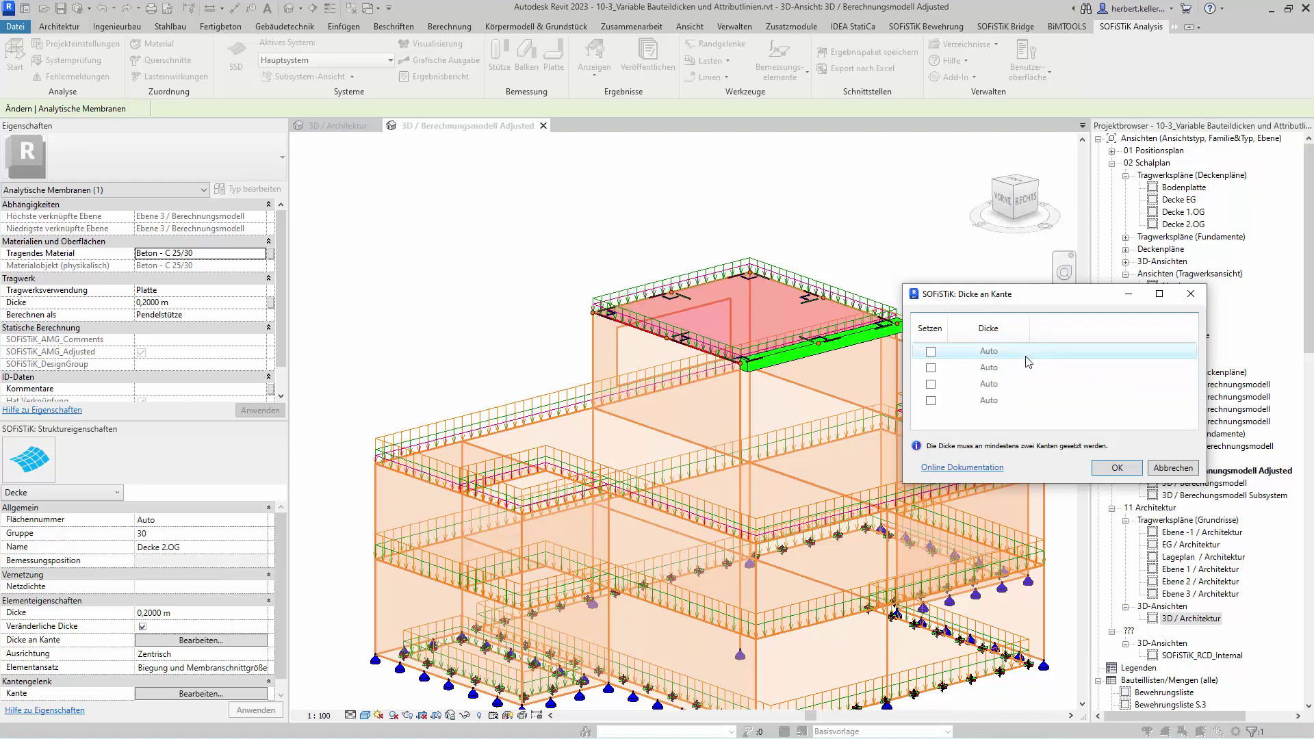
{"action": "left_click", "coordinate": [1023, 387]}
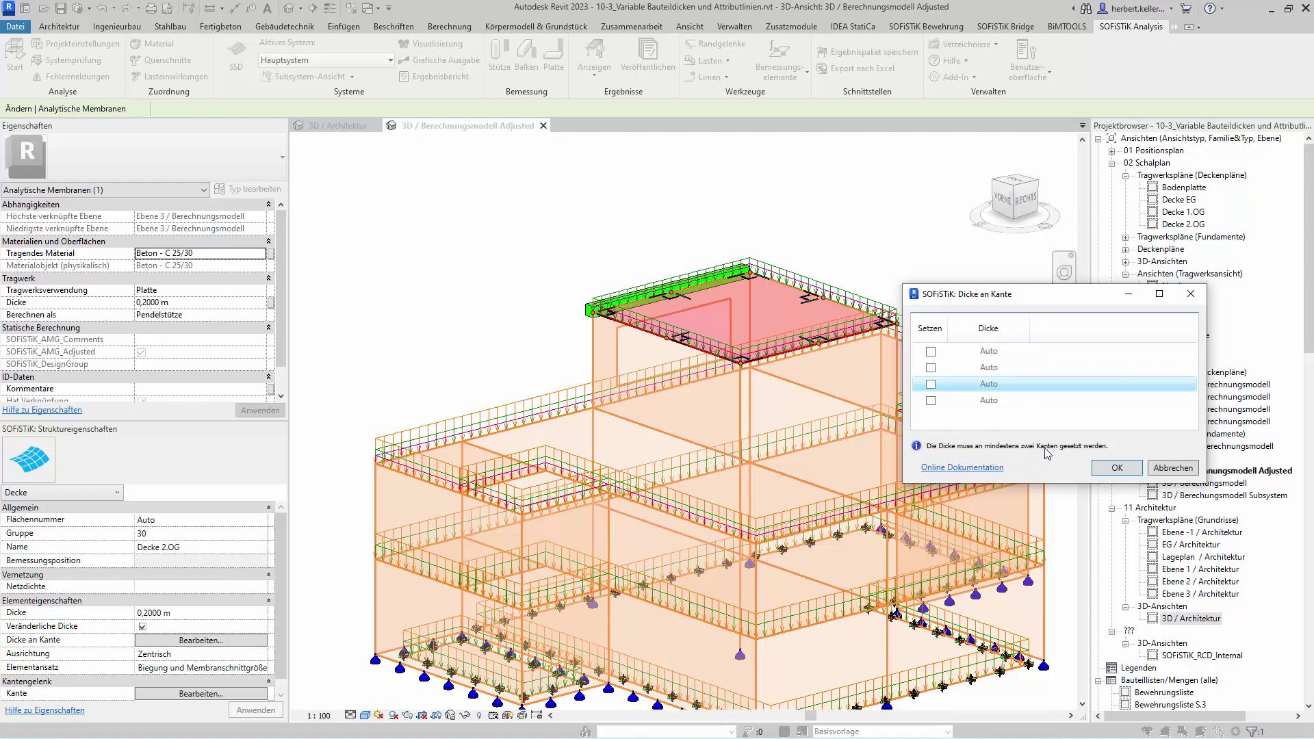
Step: Set the back-left edge to 0,3000 m and the first edge to 0,2000 m, then confirm
{"action": "left_click", "coordinate": [931, 384]}
{"action": "type", "text": "0.3000 m"}
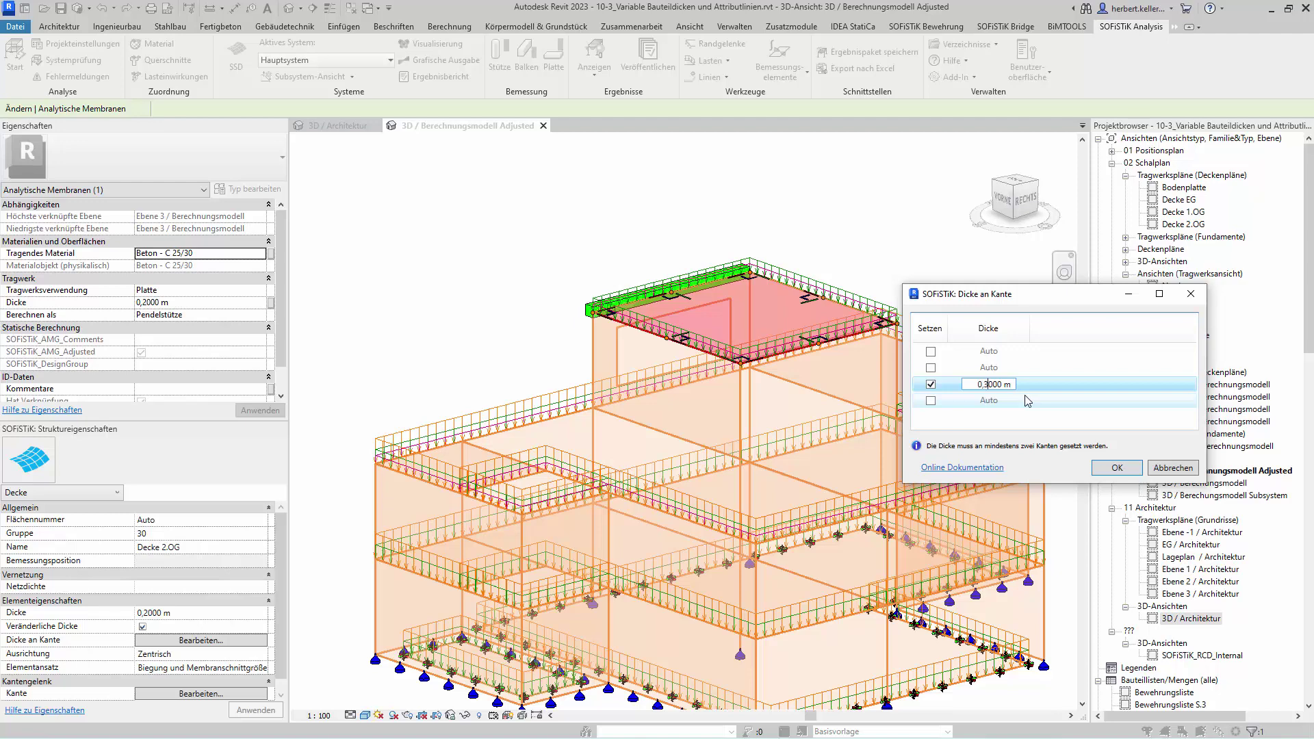
{"action": "left_click", "coordinate": [1014, 356]}
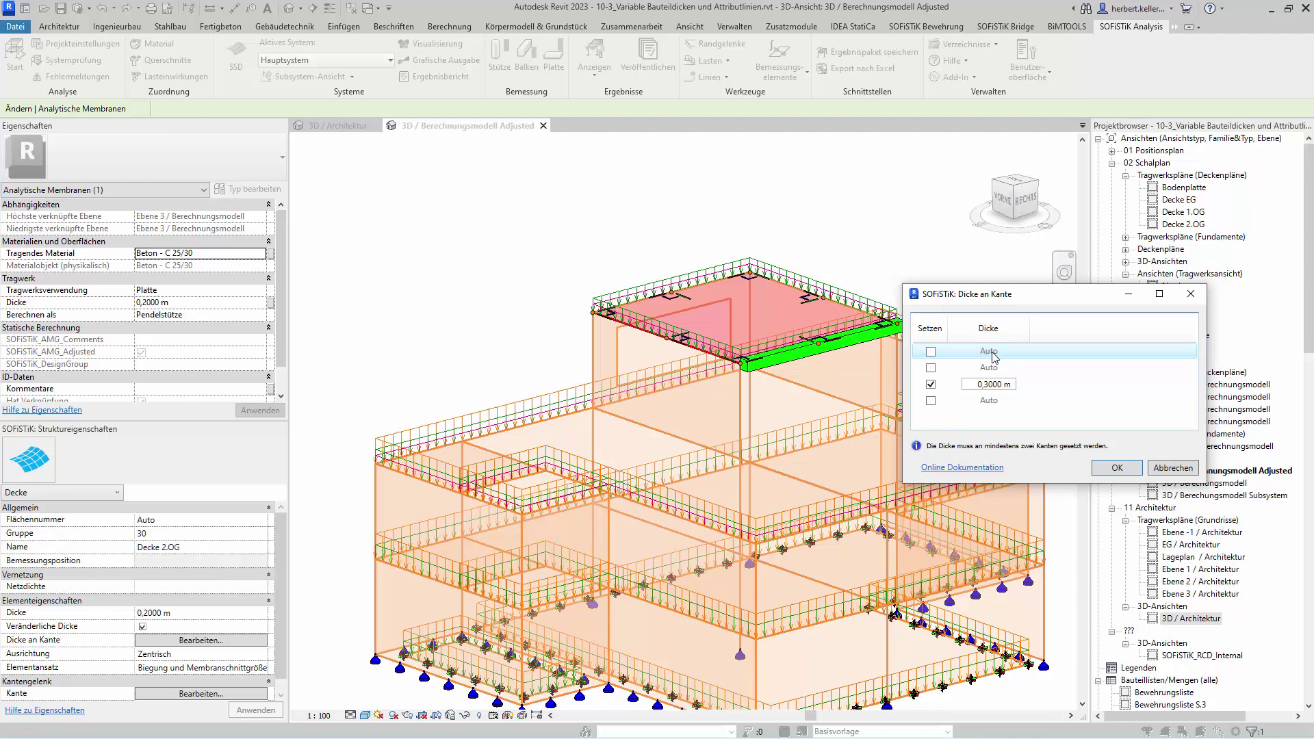
{"action": "left_click", "coordinate": [932, 351]}
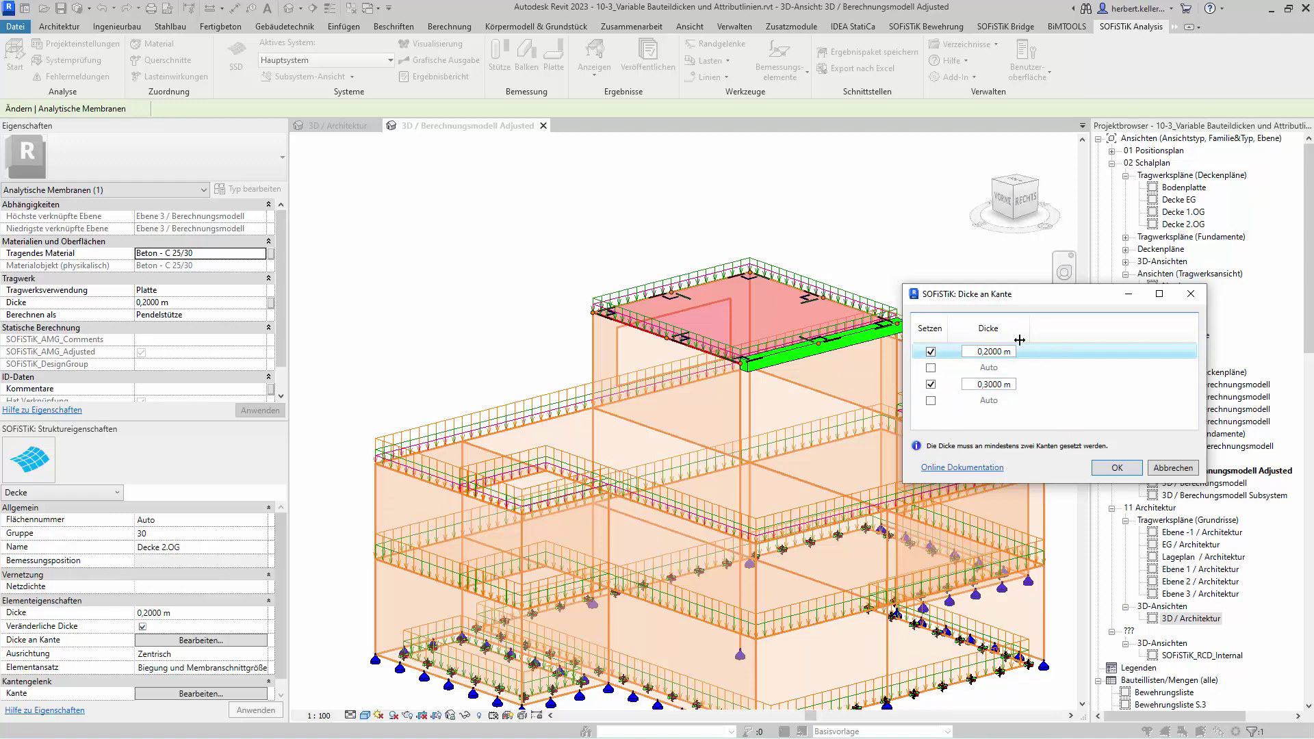
{"action": "left_click", "coordinate": [1114, 470]}
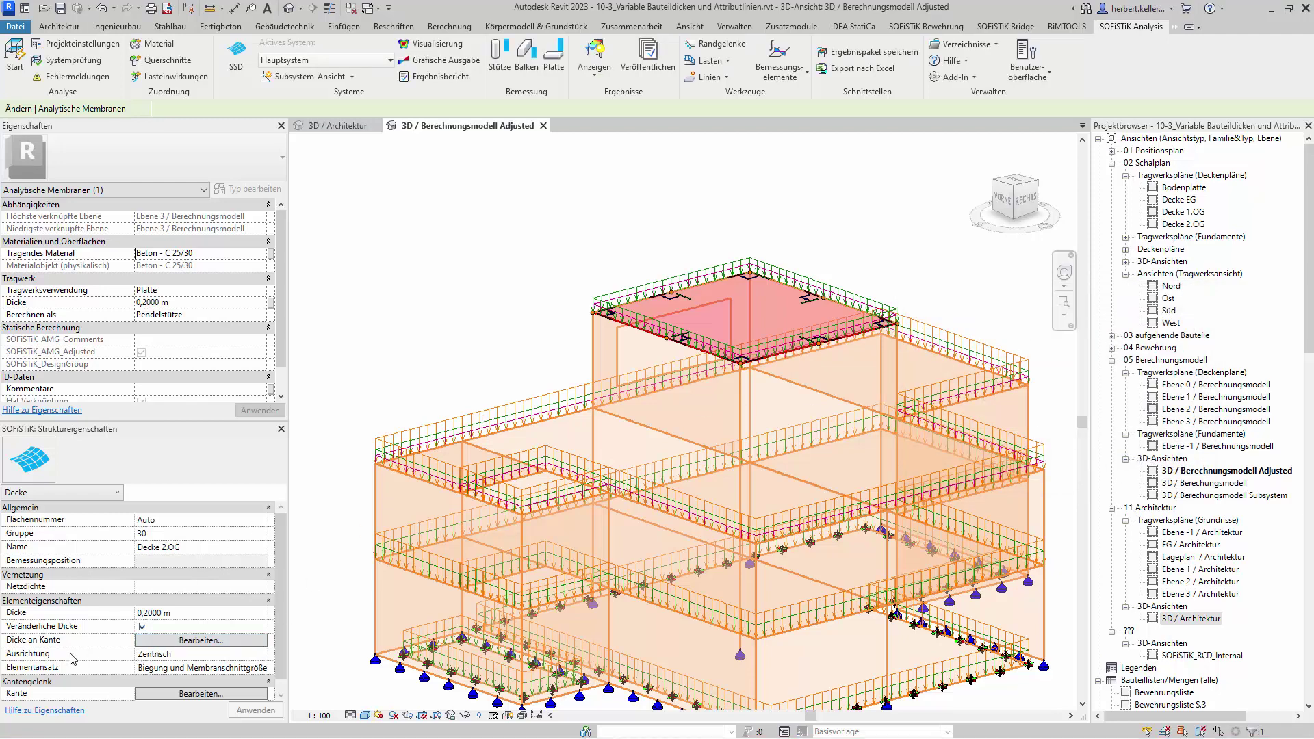
{"action": "left_click", "coordinate": [238, 655]}
{"action": "left_click", "coordinate": [263, 655]}
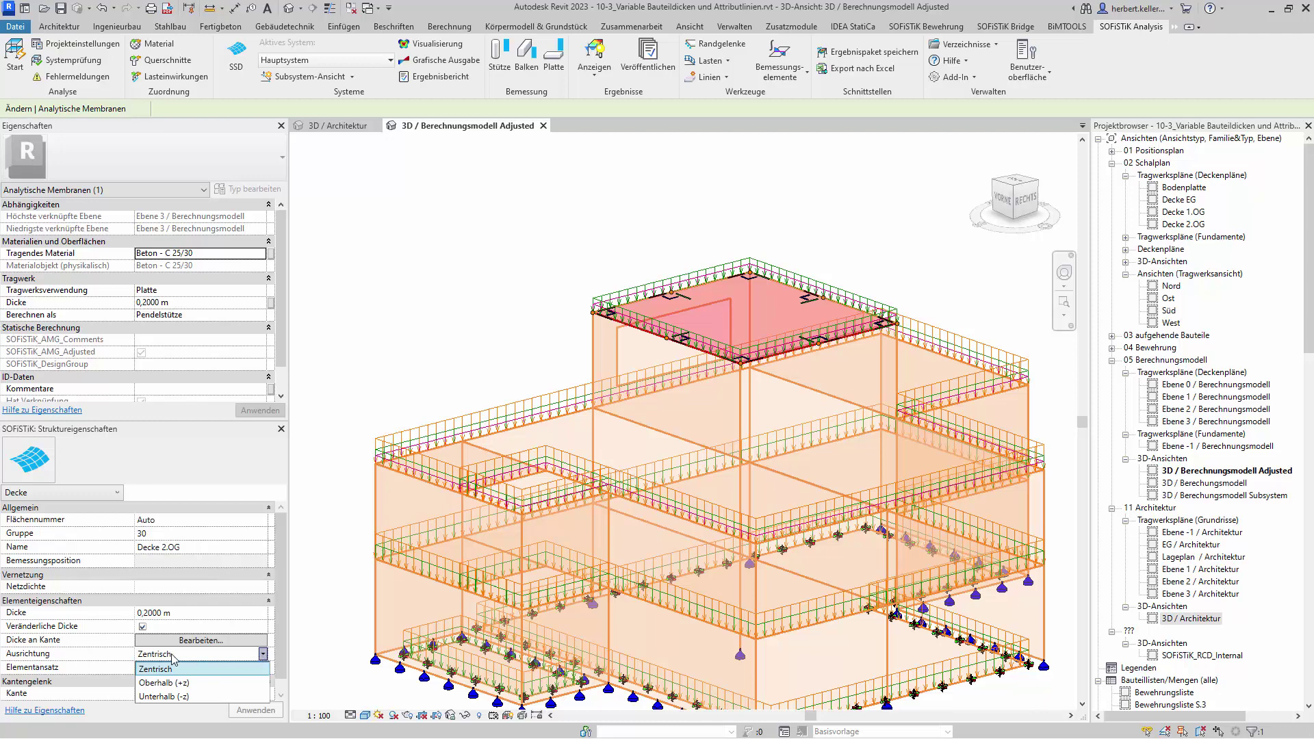
{"action": "left_click", "coordinate": [139, 654]}
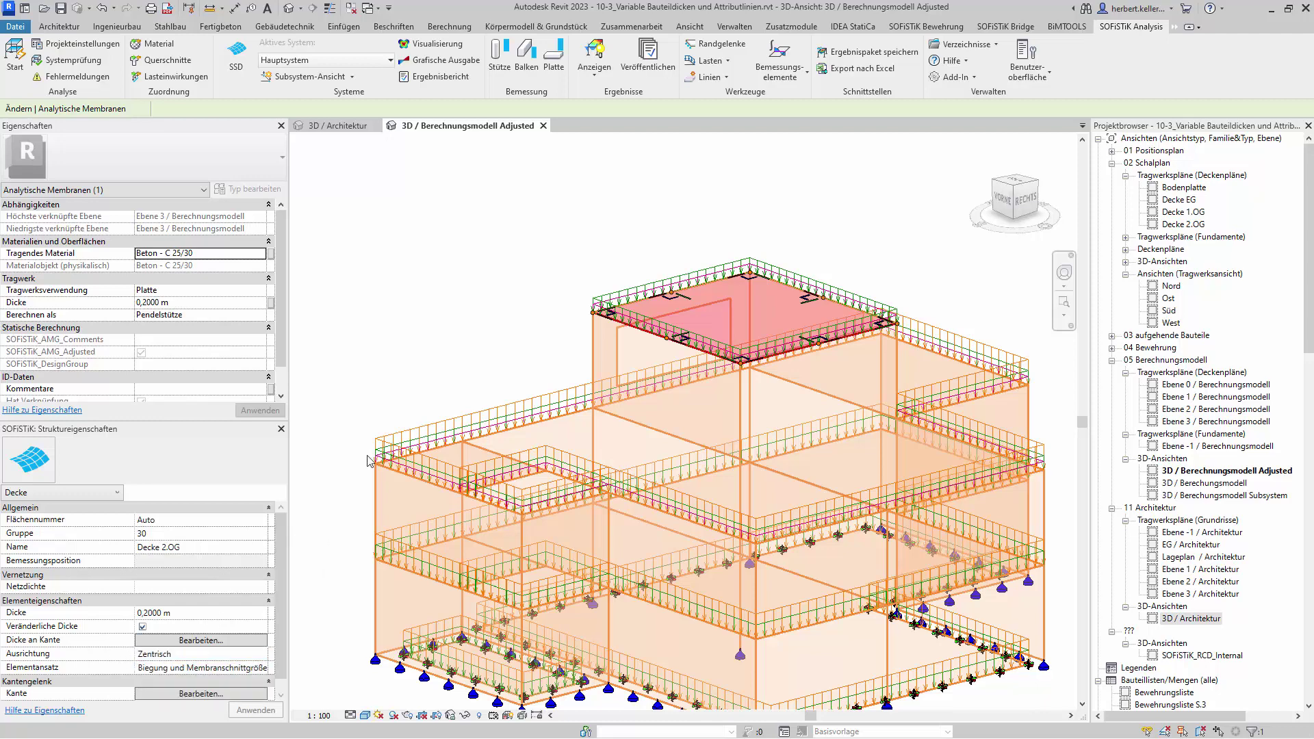
{"action": "left_click", "coordinate": [413, 334]}
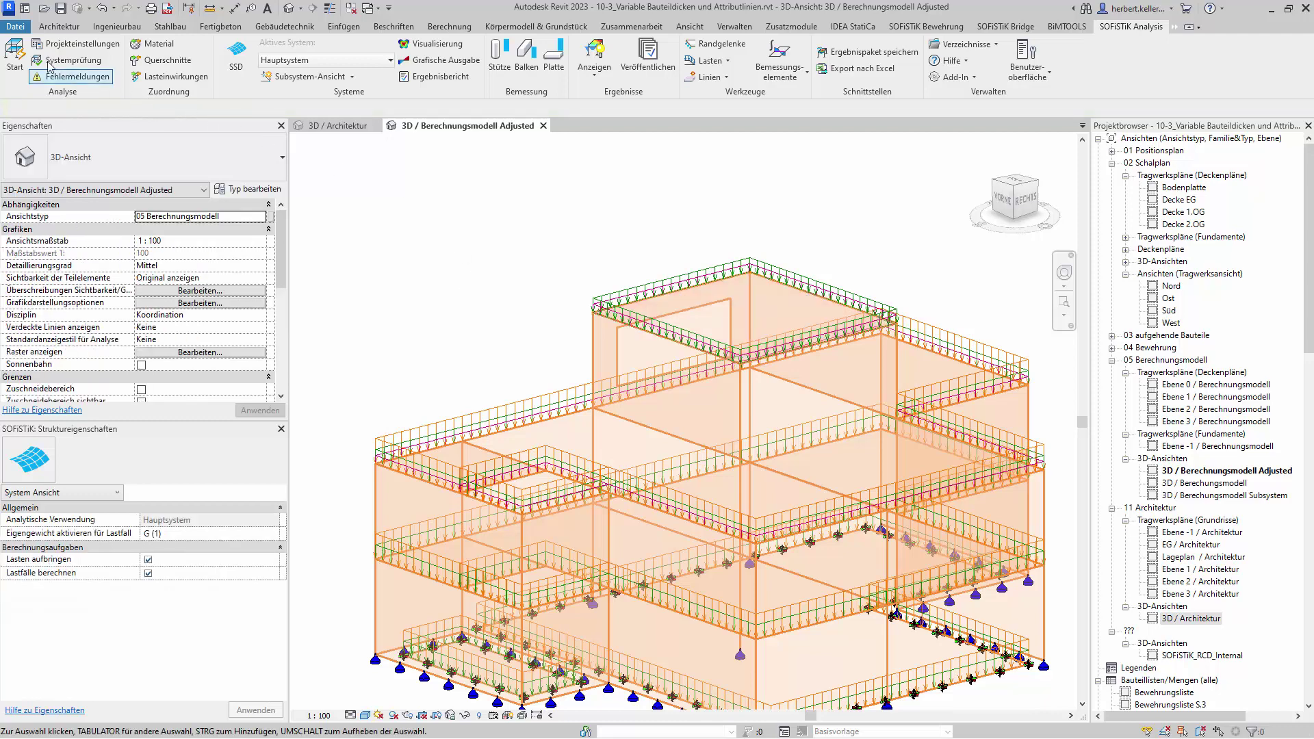
Step: Run Berechnen in the SOFiSTiK Analyse dialog and close the success report
{"action": "left_click", "coordinate": [19, 66]}
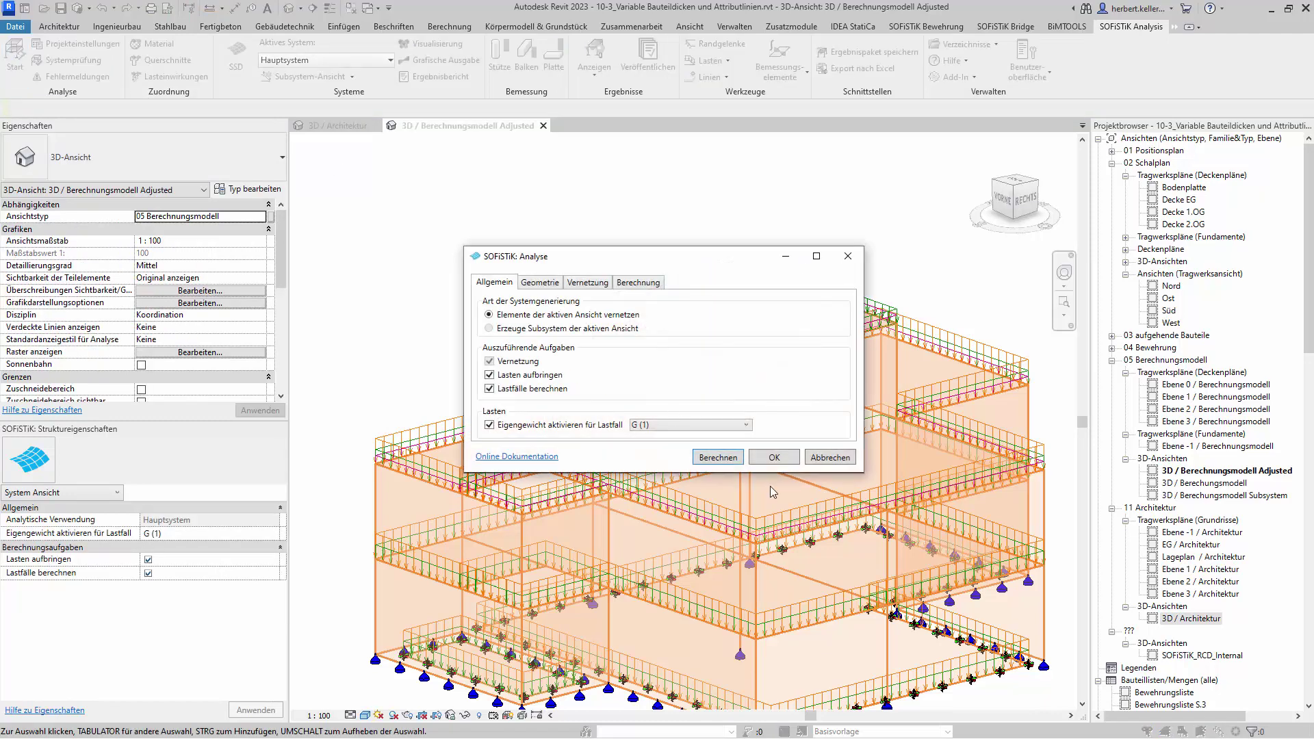
{"action": "left_click", "coordinate": [728, 461]}
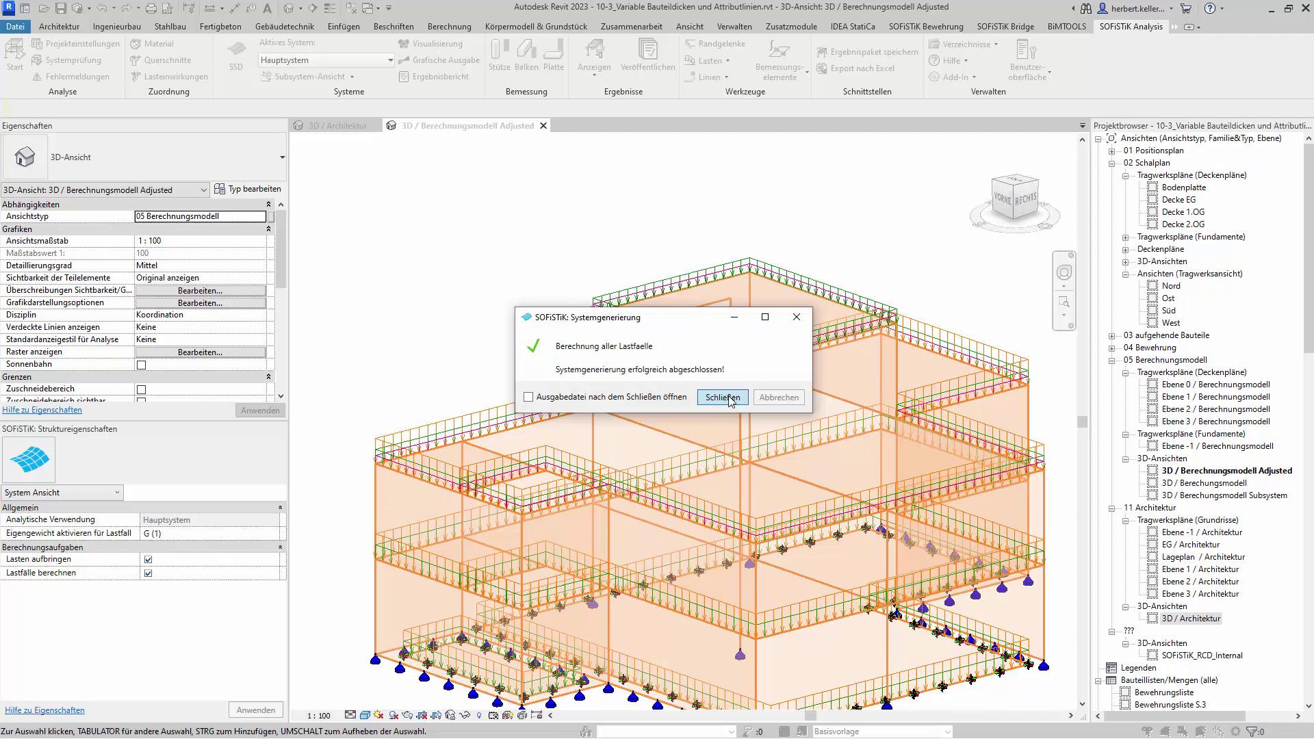
{"action": "left_click", "coordinate": [724, 404]}
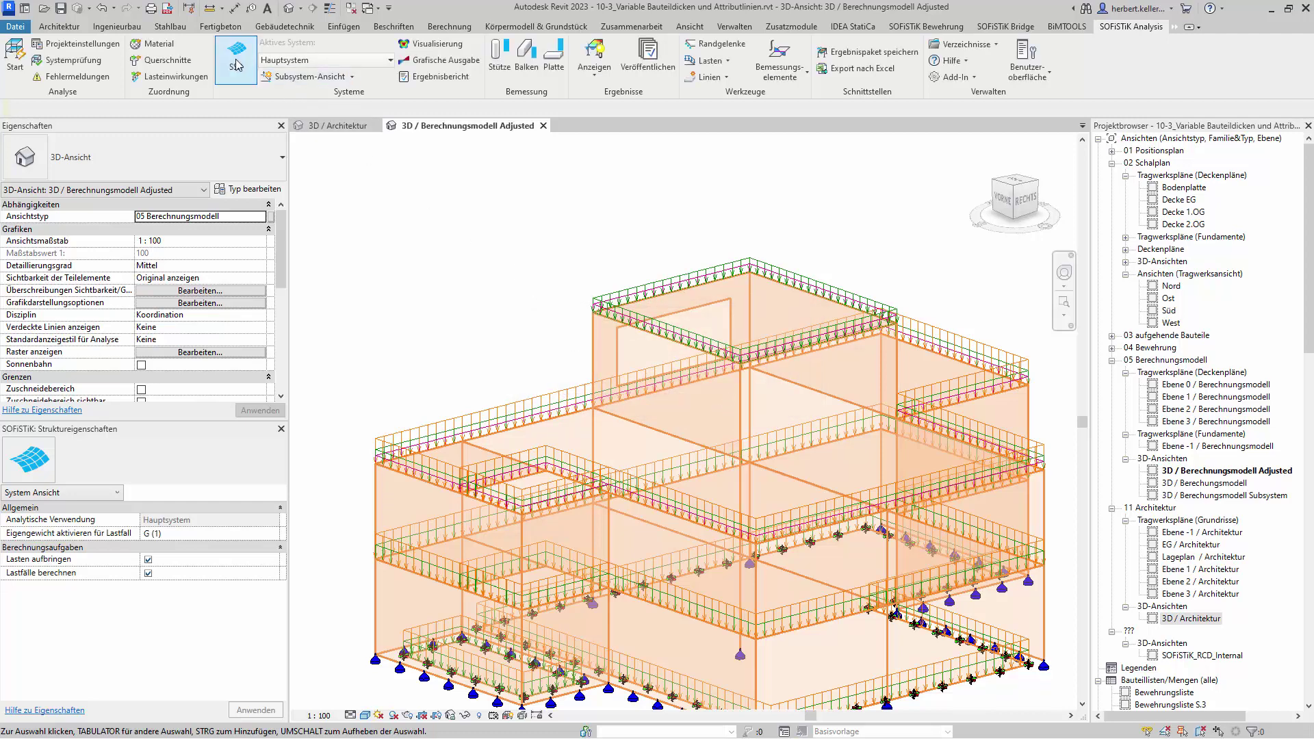
Step: Open the meshed model in the Visualisierung and show only the group 30 slab
{"action": "left_click", "coordinate": [434, 52]}
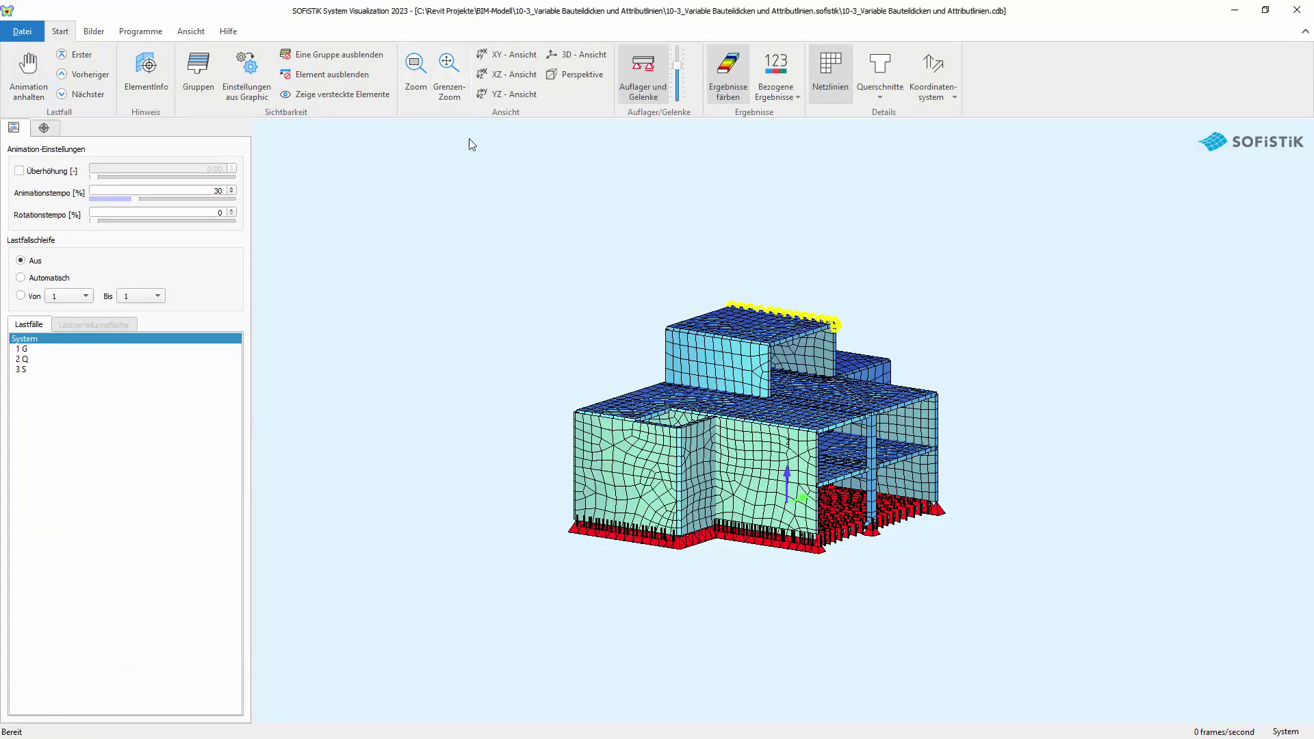
{"action": "scroll", "coordinate": [717, 322], "scroll_direction": "up", "scroll_amount": 3}
{"action": "scroll", "coordinate": [717, 321], "scroll_direction": "up", "scroll_amount": 2}
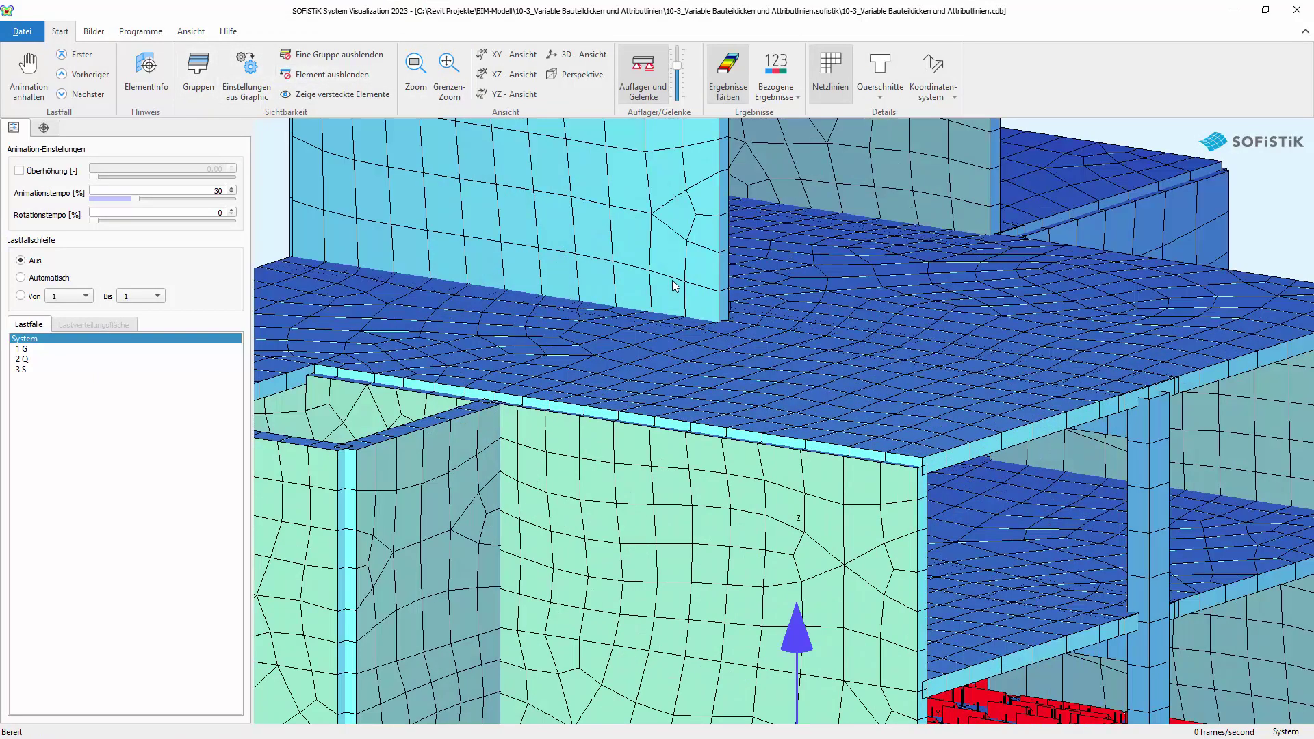
{"action": "scroll", "coordinate": [717, 322], "scroll_direction": "down", "scroll_amount": 1}
{"action": "left_click", "coordinate": [200, 71]}
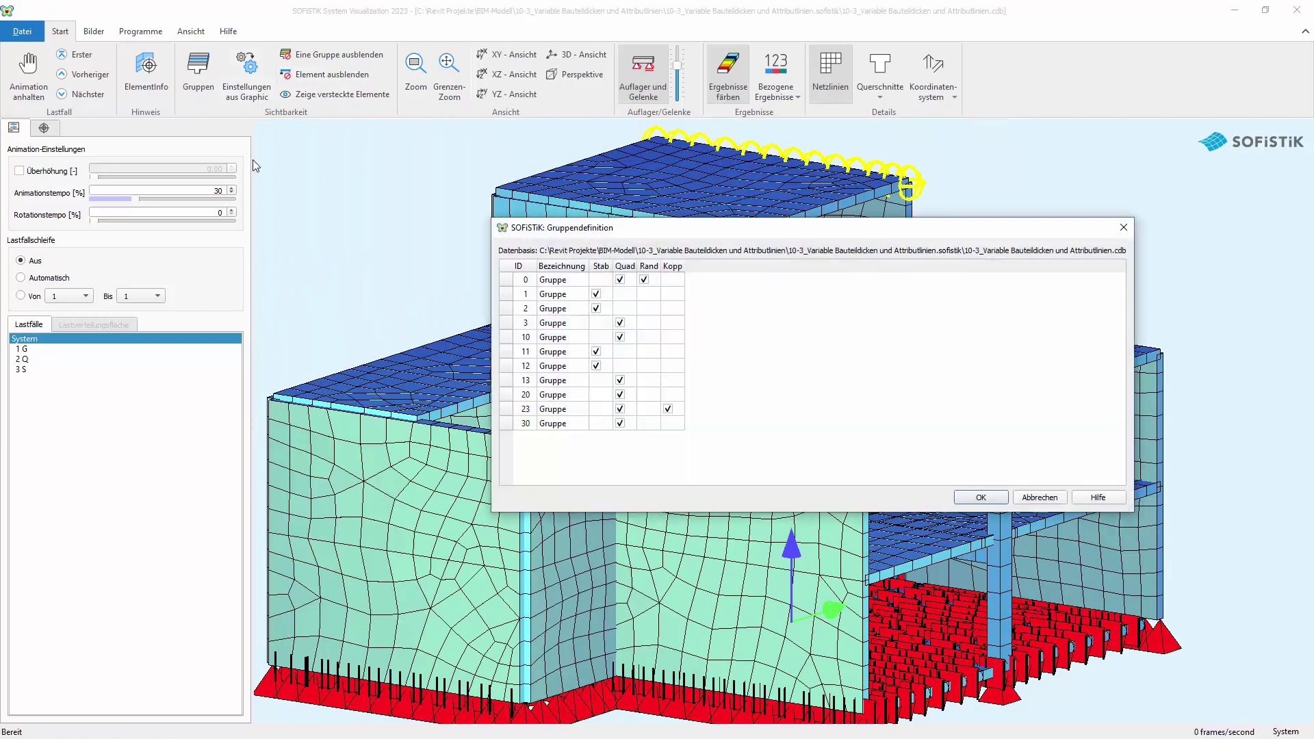
{"action": "right_click", "coordinate": [624, 428]}
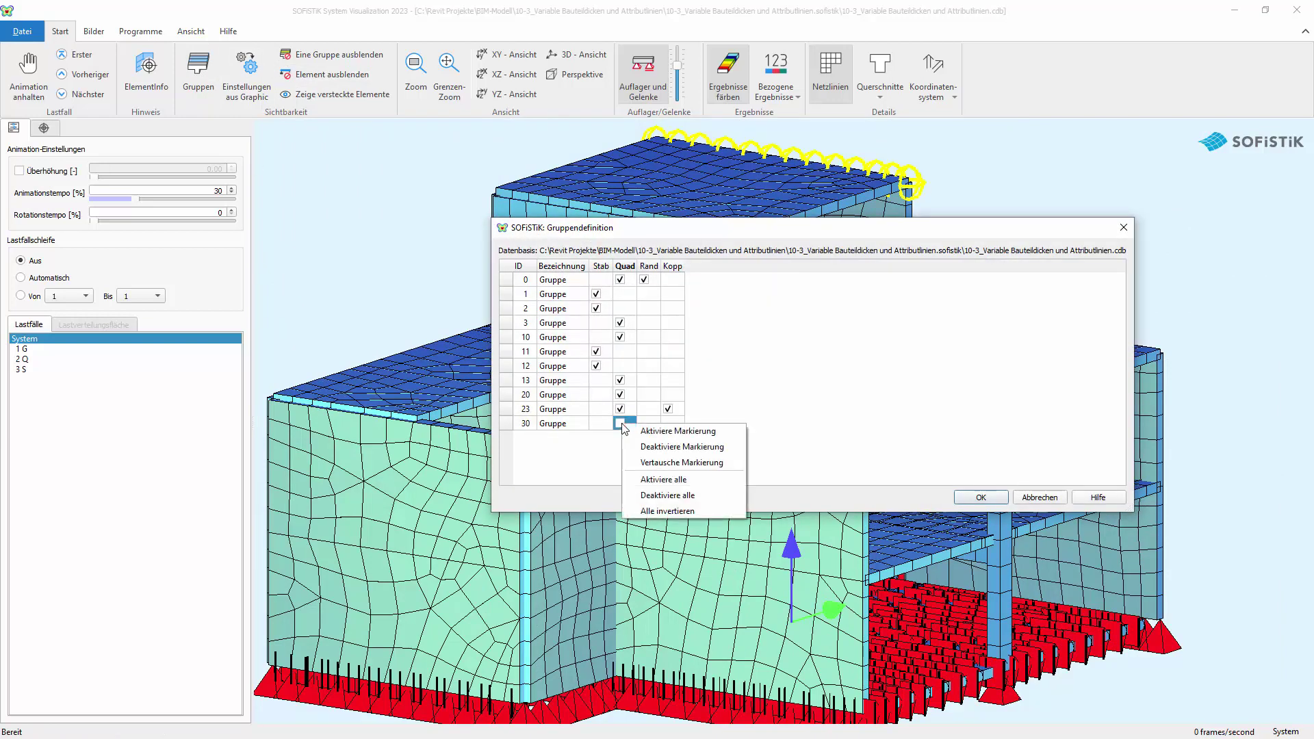
{"action": "left_click", "coordinate": [668, 511]}
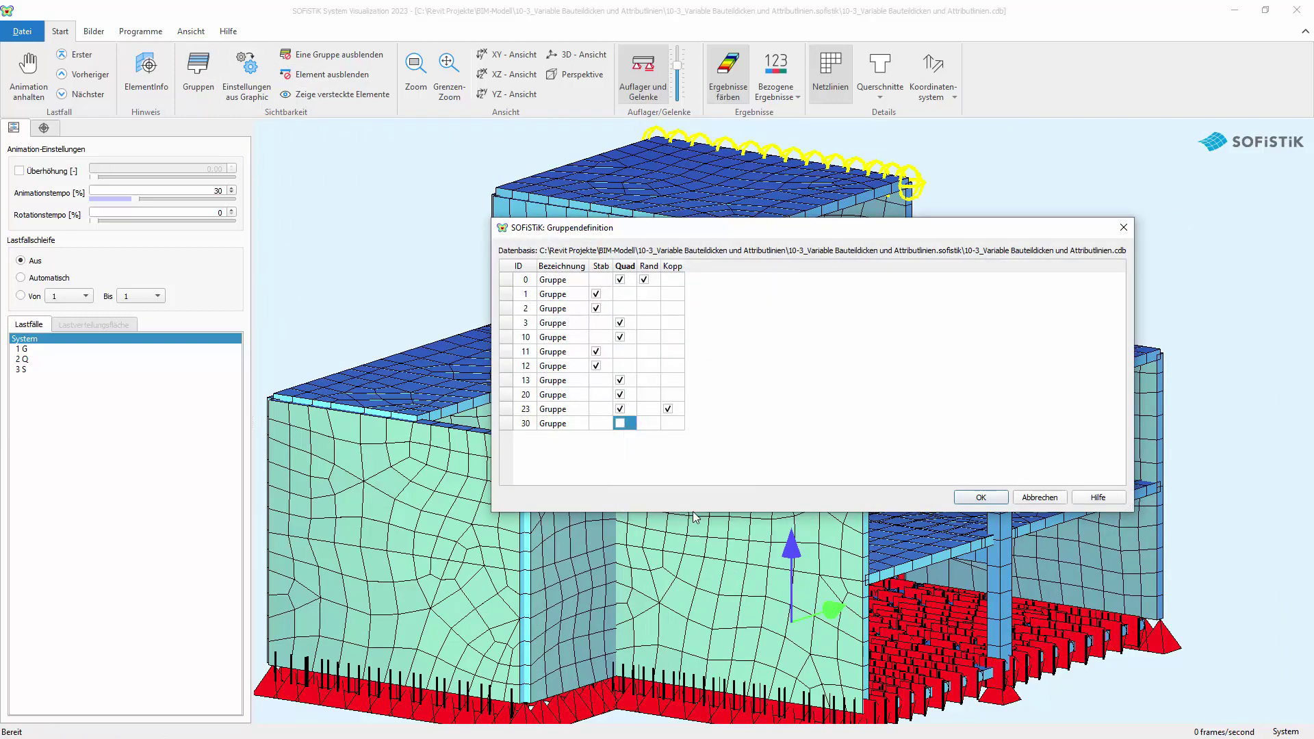
{"action": "left_click", "coordinate": [968, 497]}
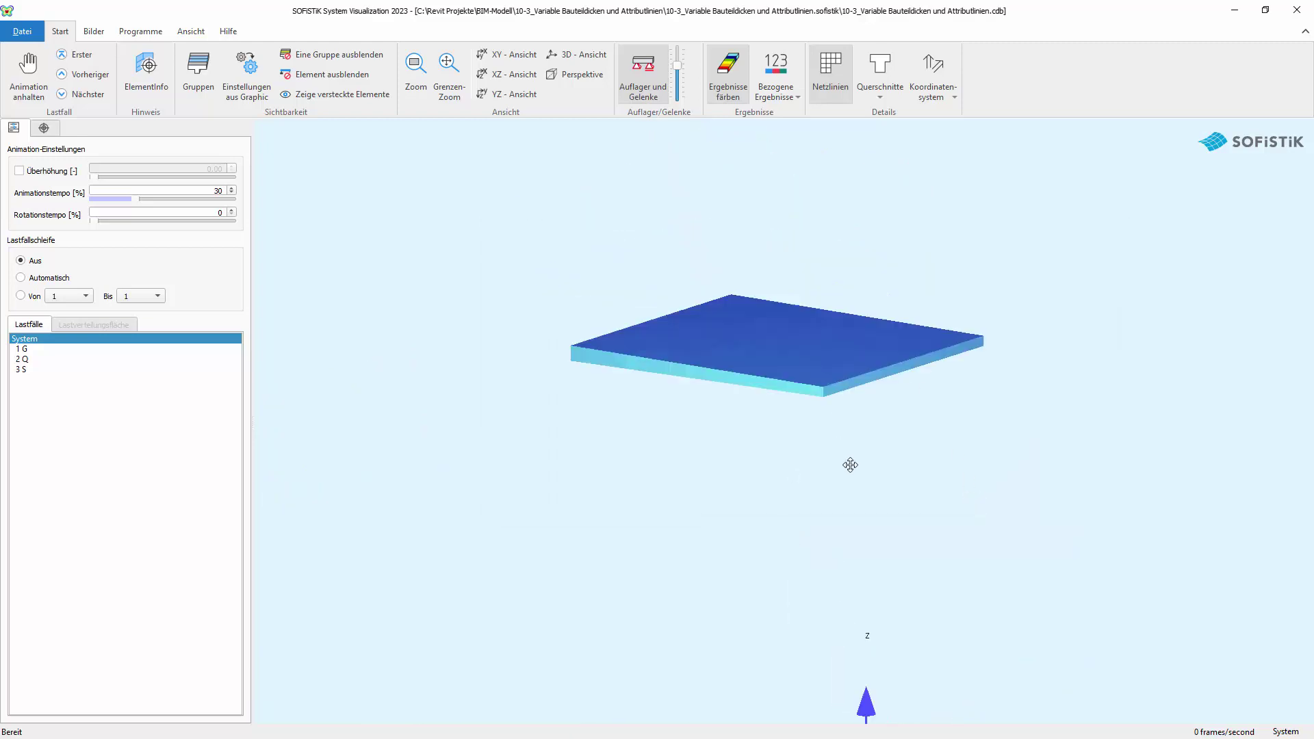
Step: View the group 30 slab edge-on in the XZ-Ansicht and zoom in on its taper
{"action": "left_click", "coordinate": [488, 55]}
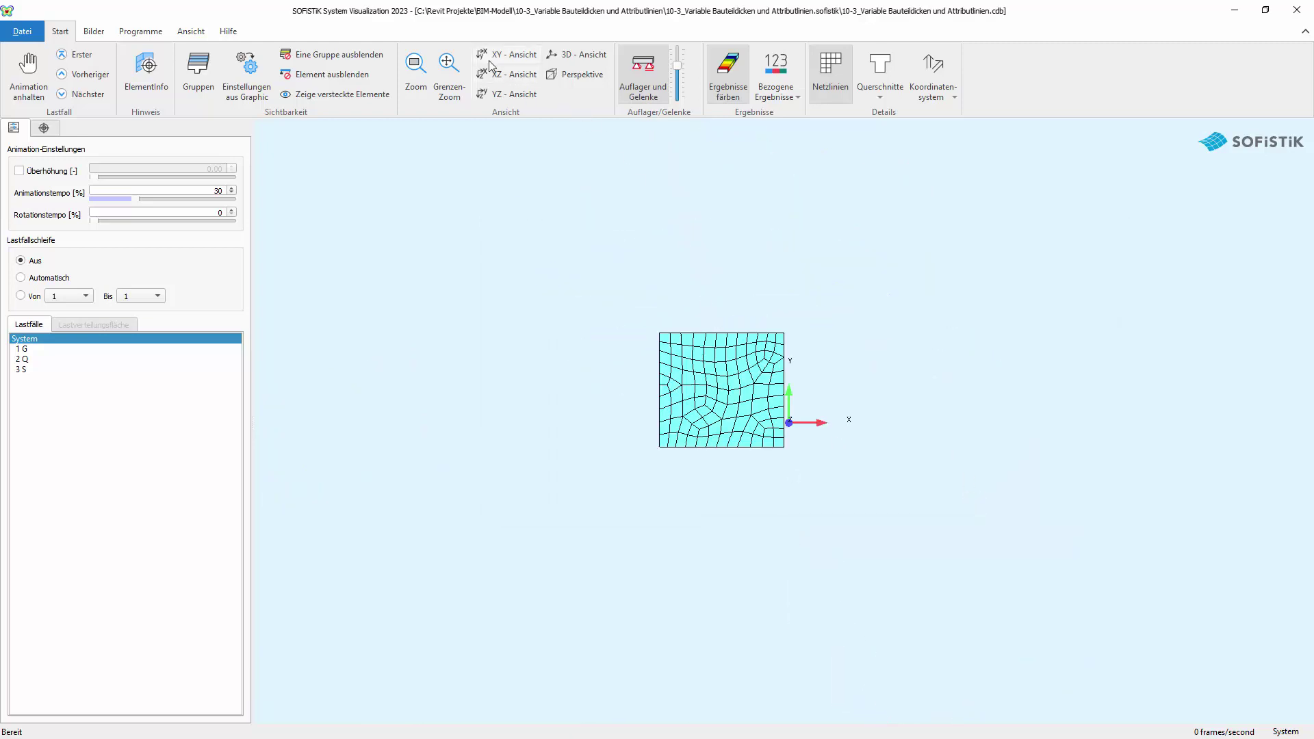
{"action": "left_click", "coordinate": [496, 75]}
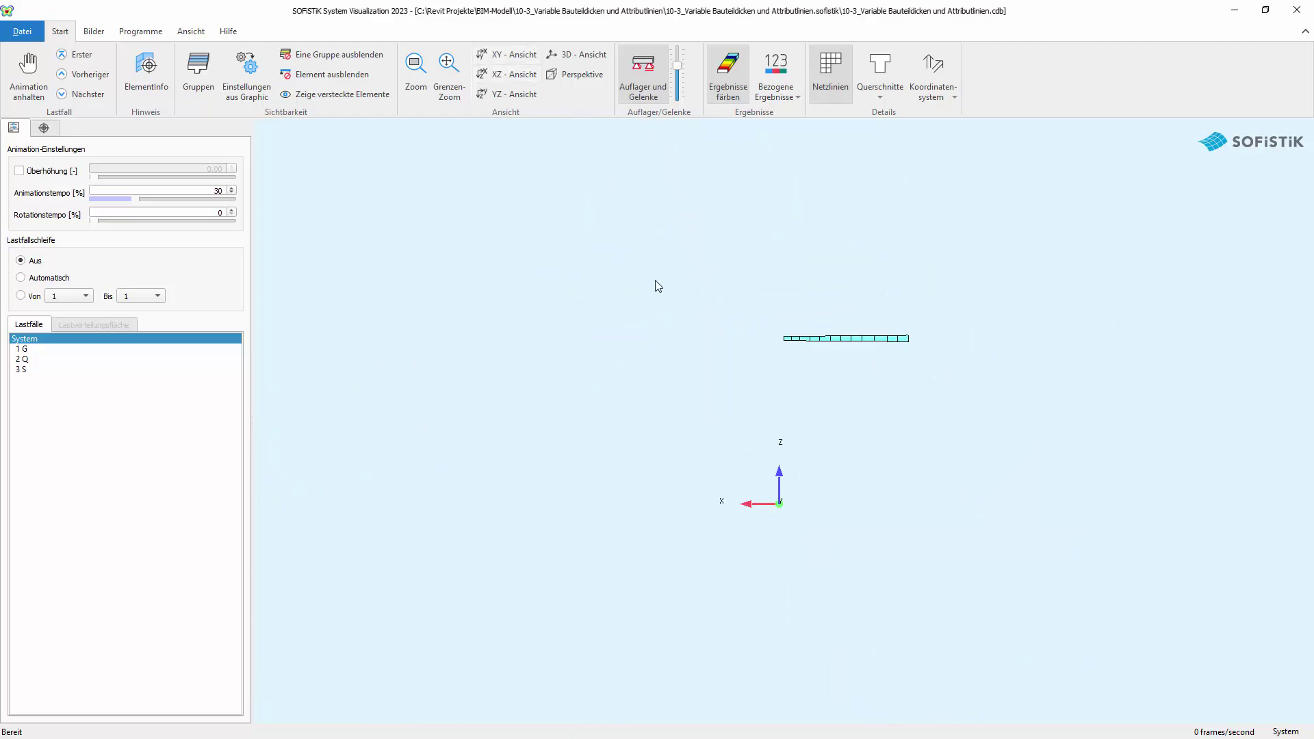
{"action": "left_click", "coordinate": [504, 81]}
{"action": "scroll", "coordinate": [685, 317], "scroll_direction": "up", "scroll_amount": 2}
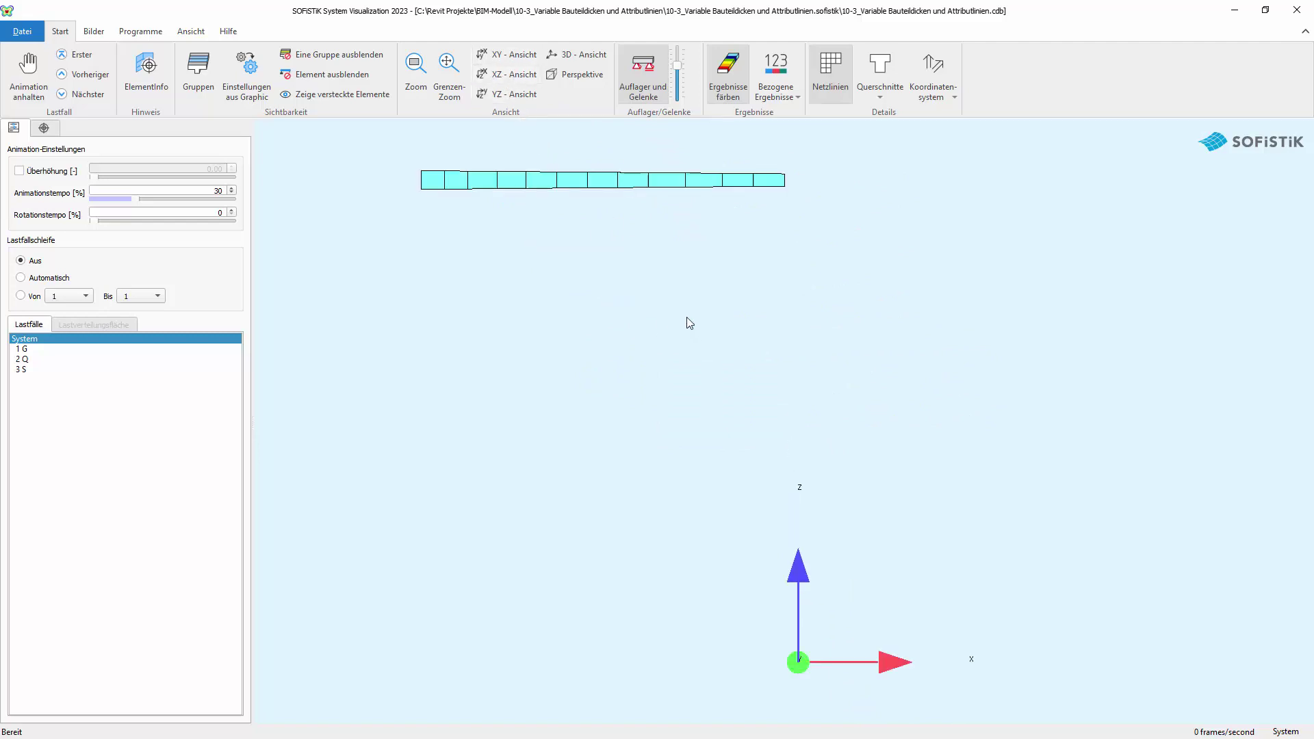
{"action": "middle_click_drag", "start_coordinate": [613, 267], "coordinate": [666, 434]}
{"action": "scroll", "coordinate": [651, 422], "scroll_direction": "up", "scroll_amount": 2}
{"action": "scroll", "coordinate": [656, 425], "scroll_direction": "up", "scroll_amount": 2}
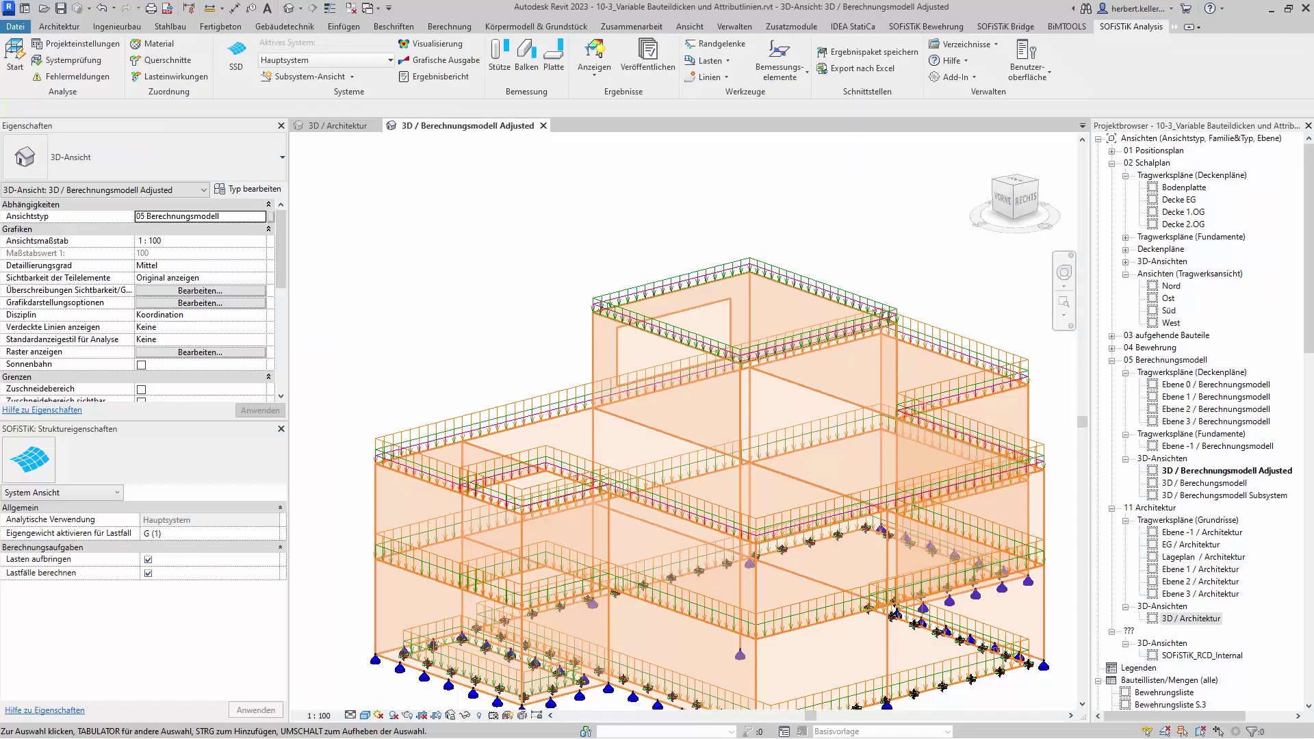
Step: Set the roof membrane's Ausrichtung to Oberhalb (+z) and apply it
{"action": "left_click", "coordinate": [677, 296]}
{"action": "left_click", "coordinate": [205, 653]}
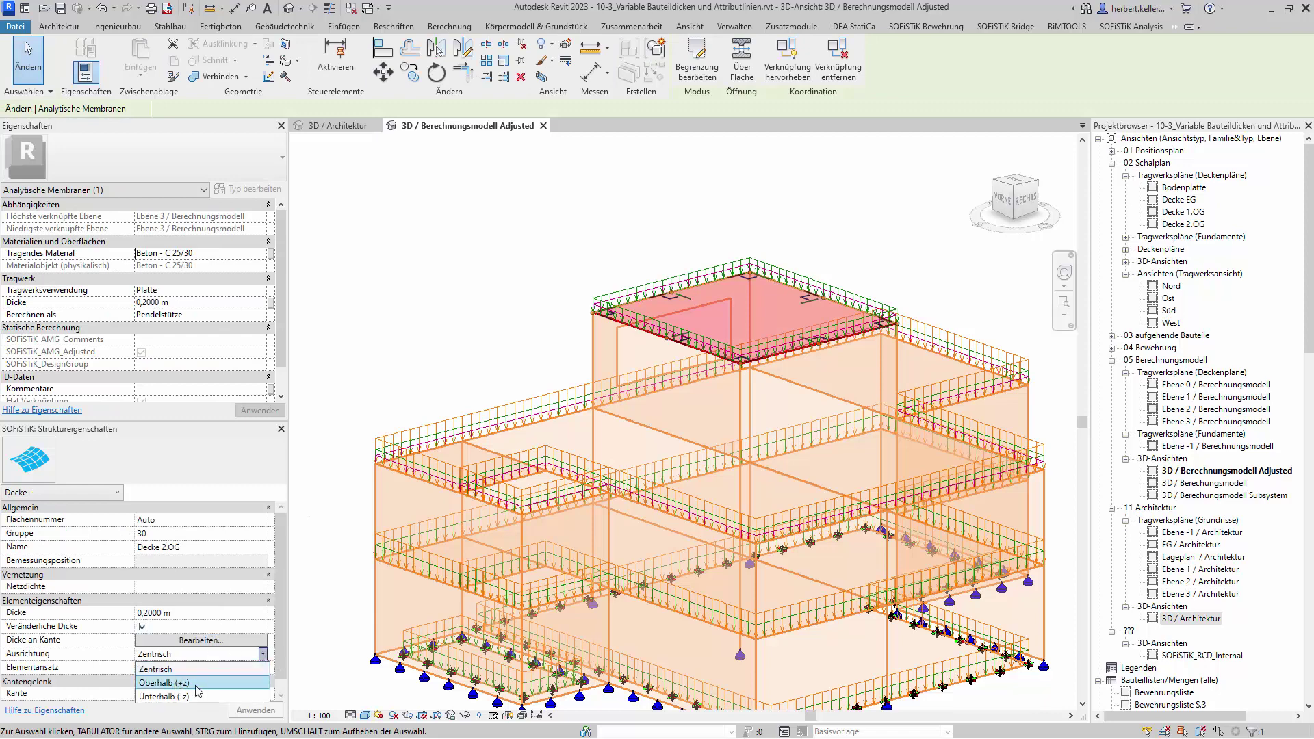
{"action": "left_click", "coordinate": [208, 683]}
{"action": "left_click", "coordinate": [255, 710]}
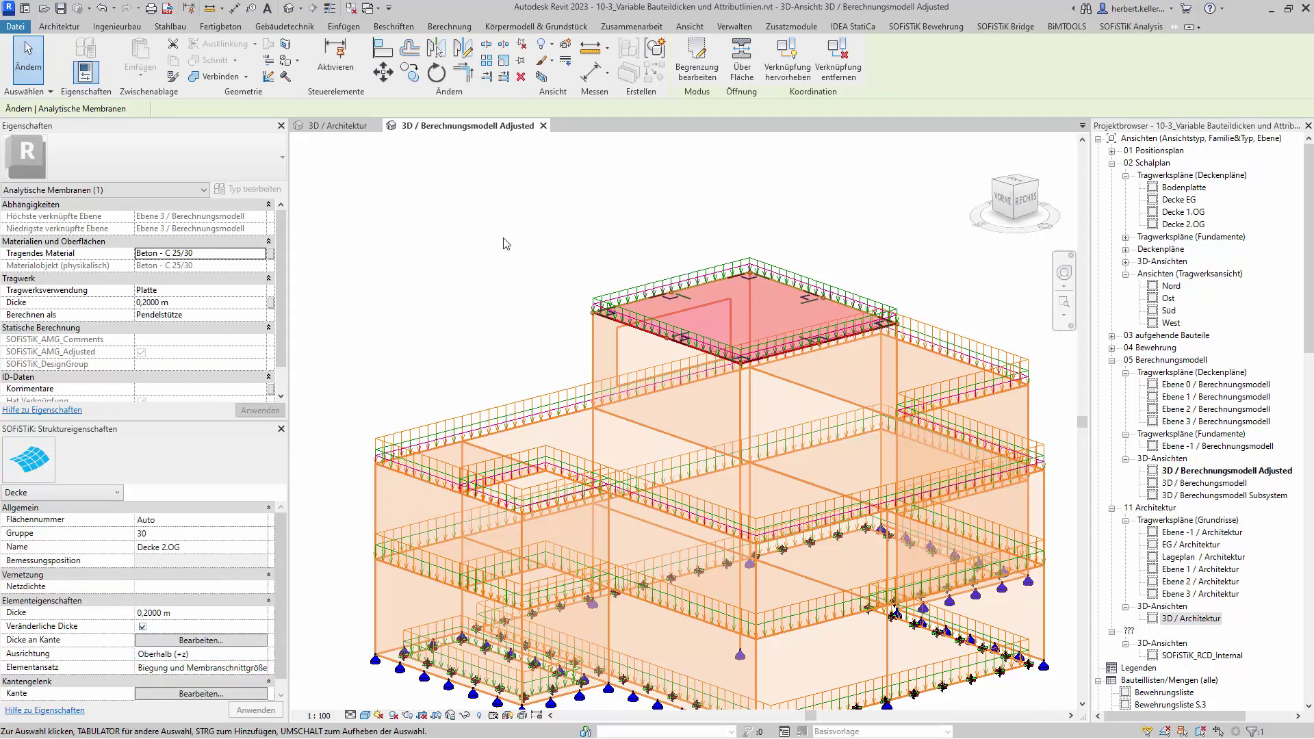
{"action": "left_click", "coordinate": [507, 240]}
{"action": "left_click", "coordinate": [25, 57]}
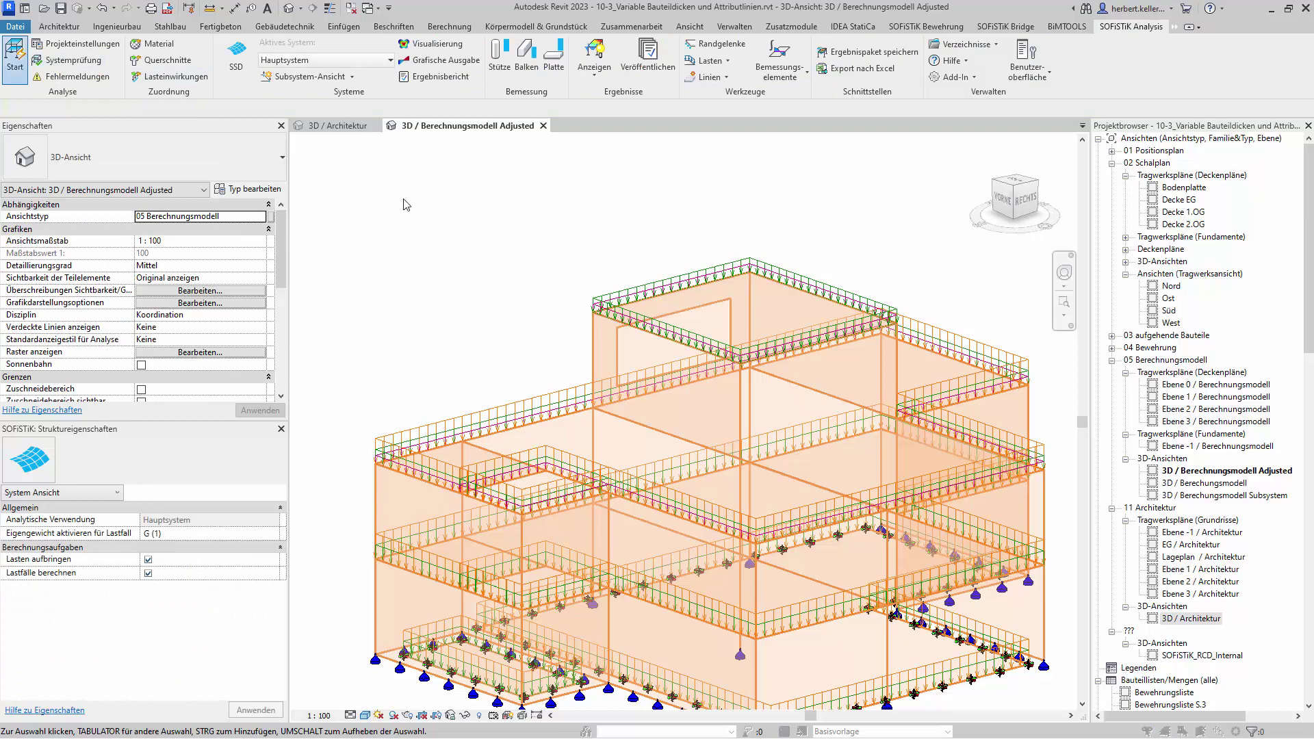
Step: Recalculate the system with Berechnen and close the Systemgenerierung success report
{"action": "left_click", "coordinate": [719, 460]}
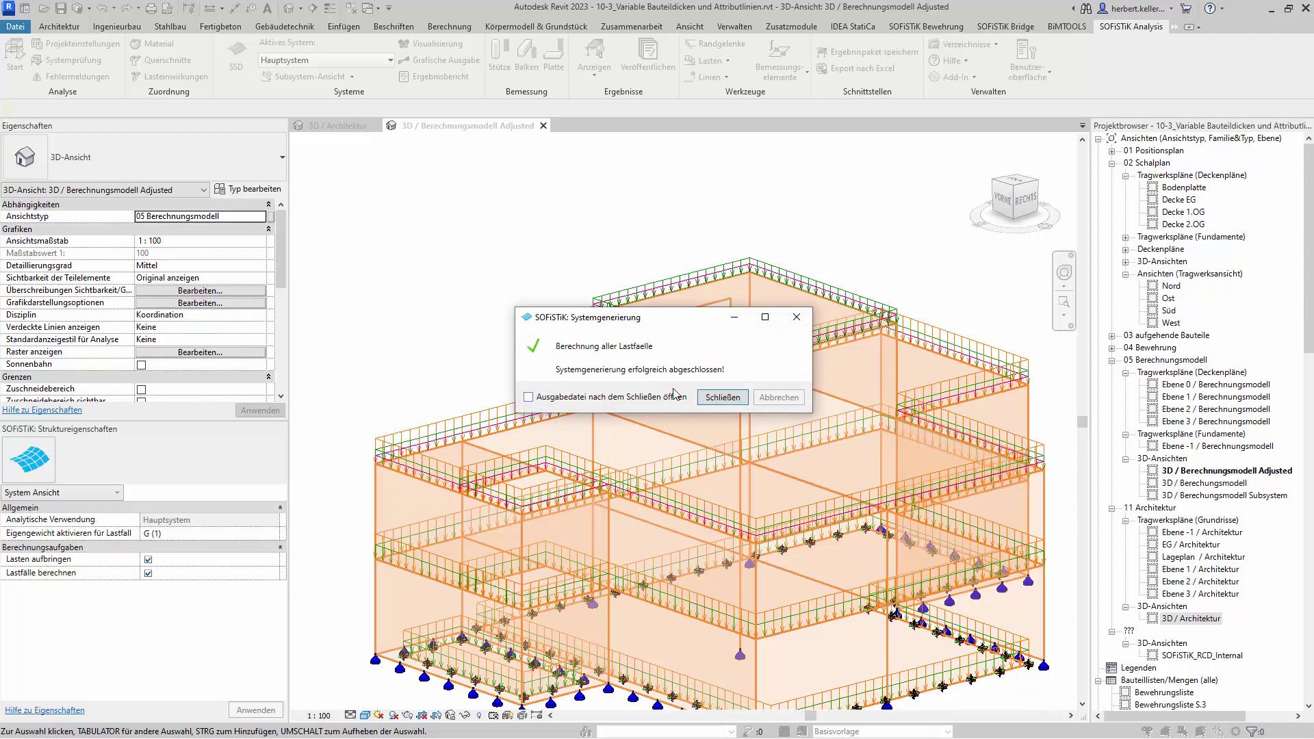
{"action": "left_click", "coordinate": [723, 397]}
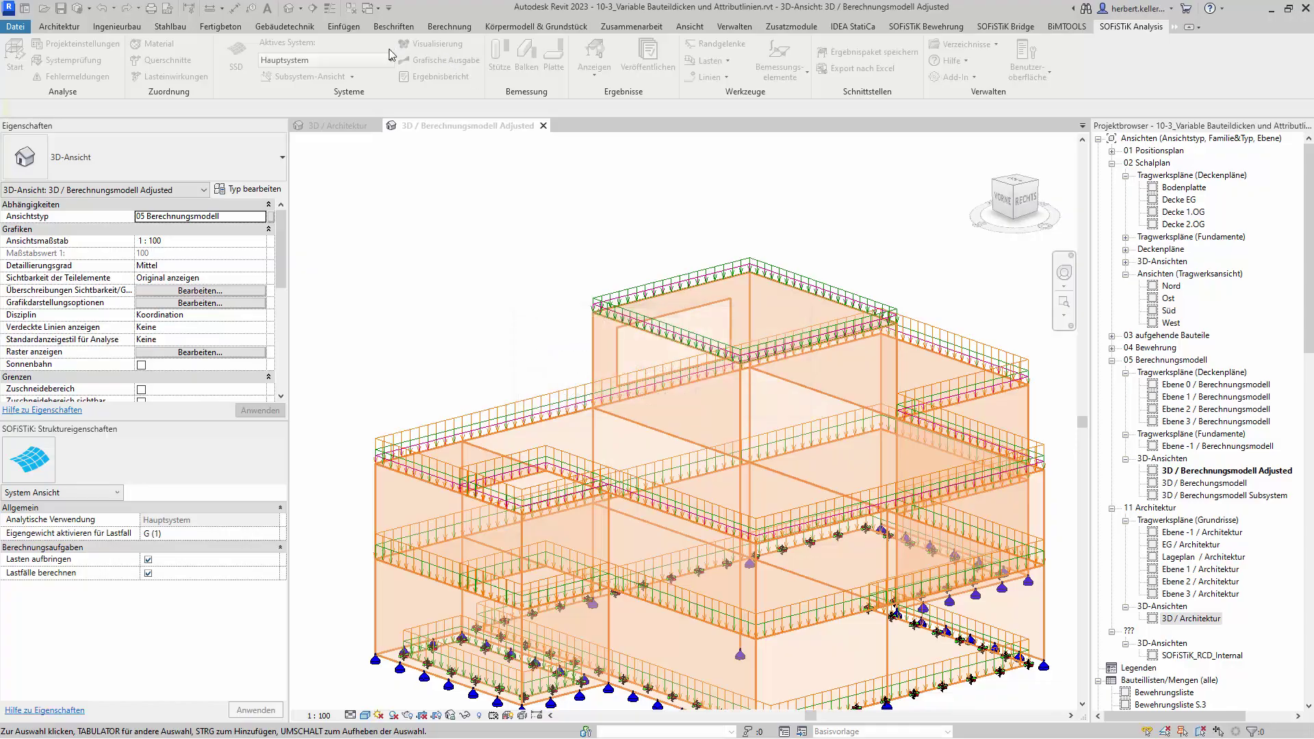
Step: Open the updated model in the visualization and keep only group 30's quads shown
{"action": "left_click", "coordinate": [429, 45]}
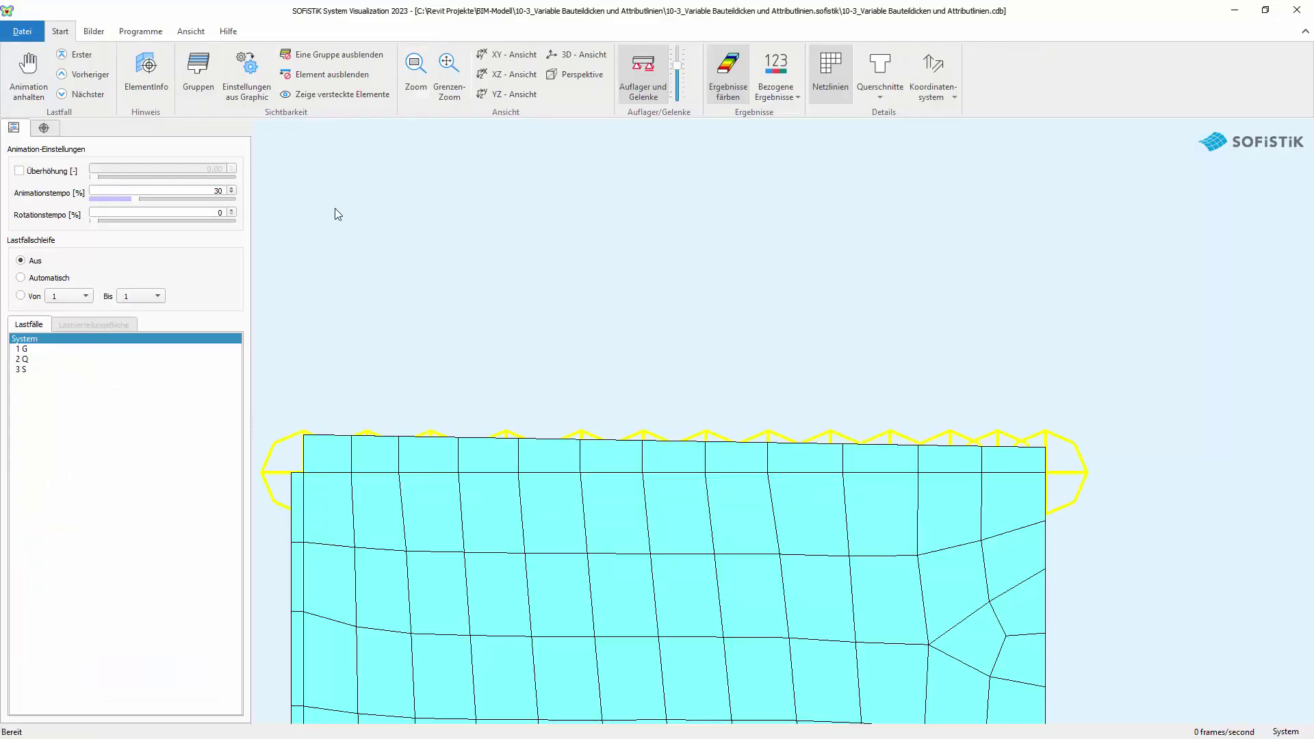
{"action": "left_click", "coordinate": [511, 60]}
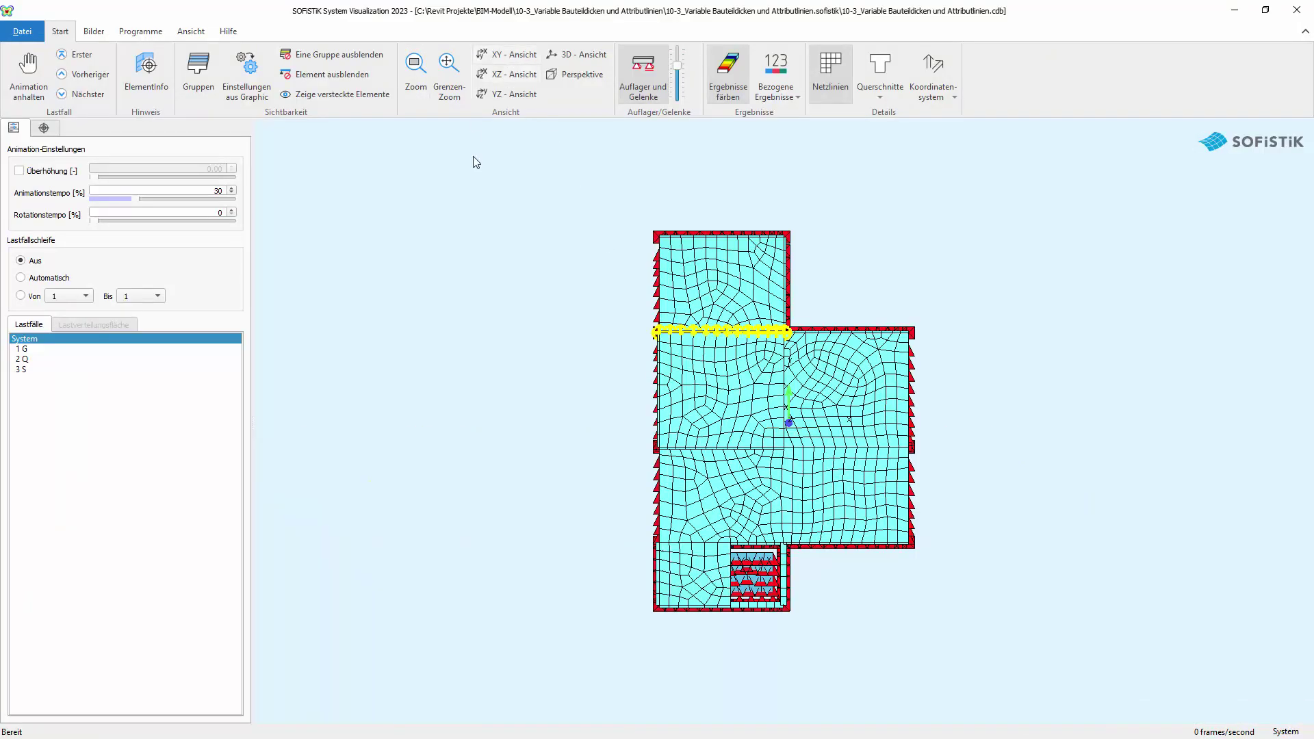
{"action": "left_click", "coordinate": [503, 77]}
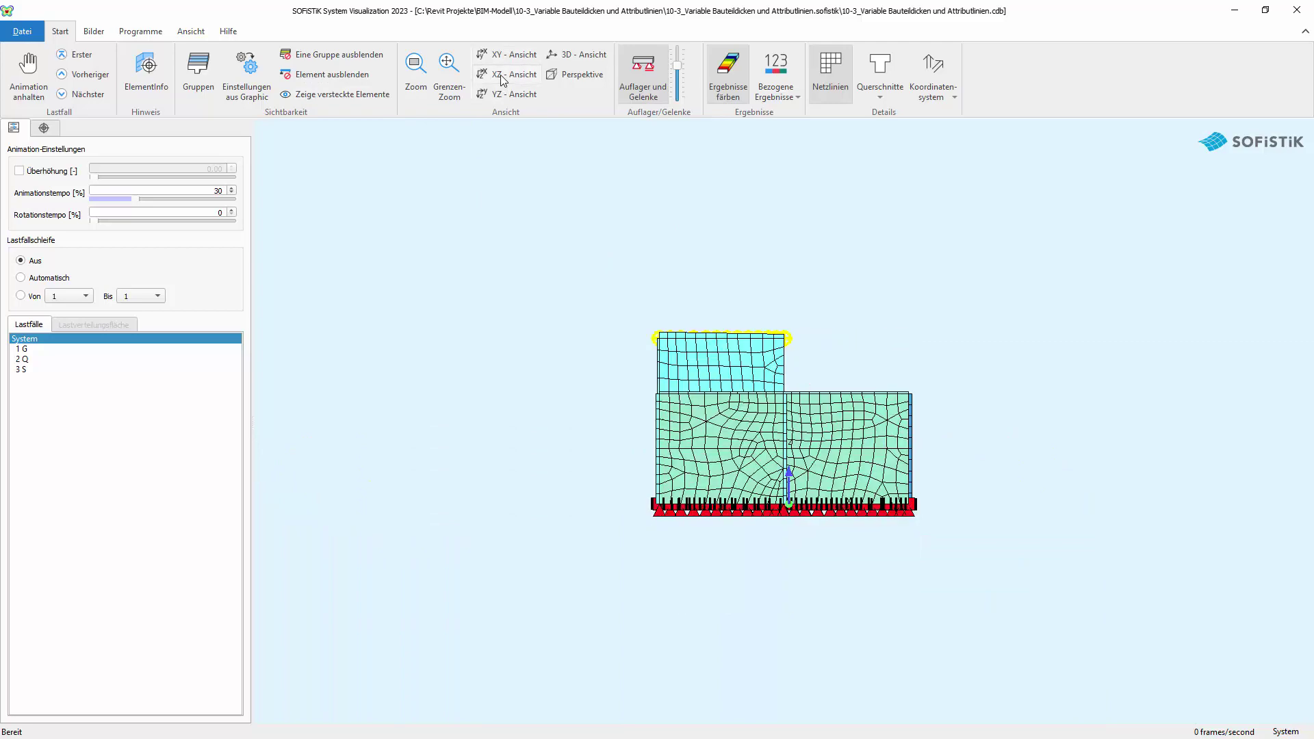
{"action": "left_click", "coordinate": [198, 68]}
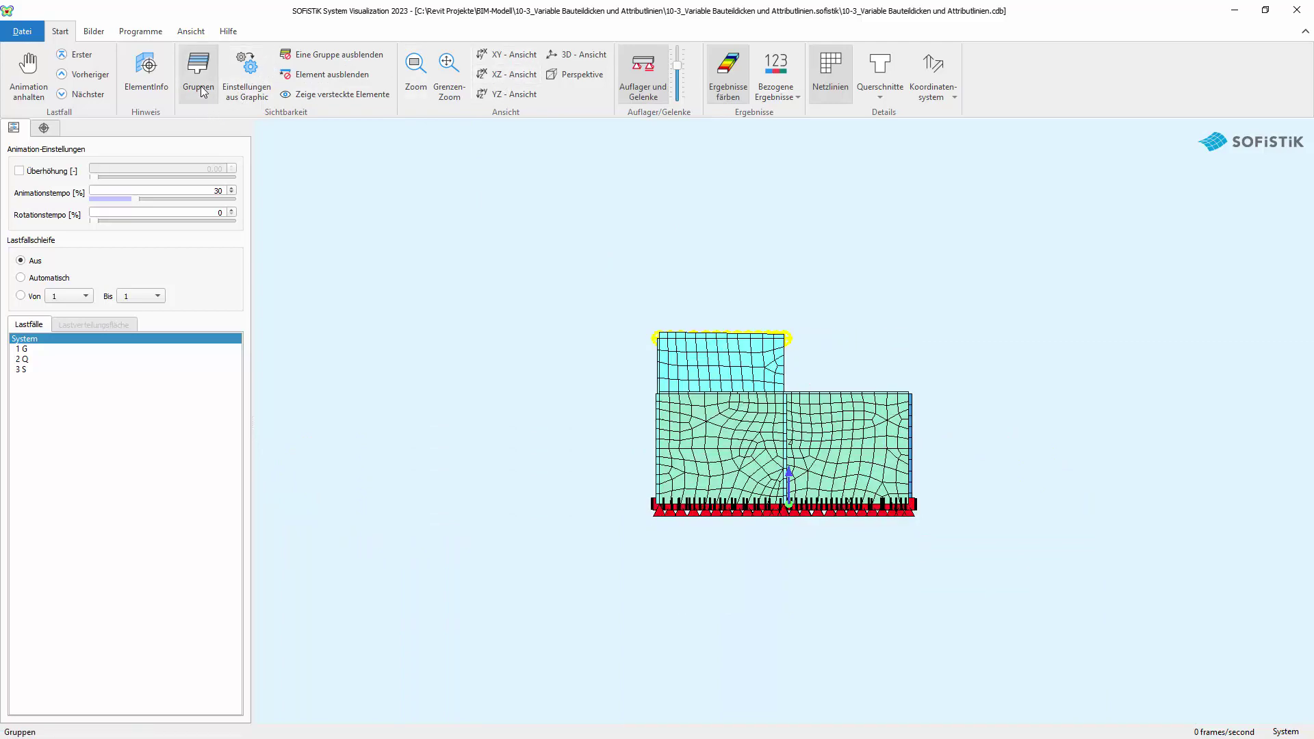
{"action": "right_click", "coordinate": [621, 424]}
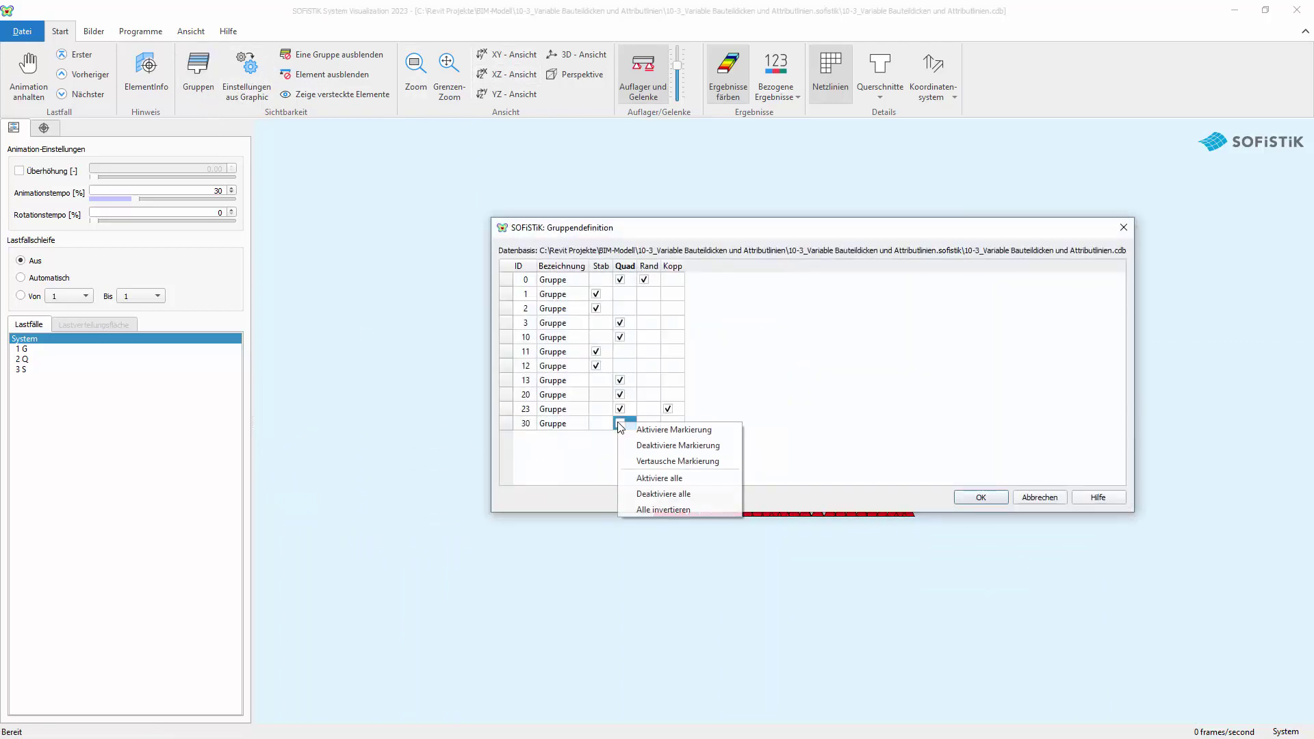
{"action": "left_click", "coordinate": [657, 509]}
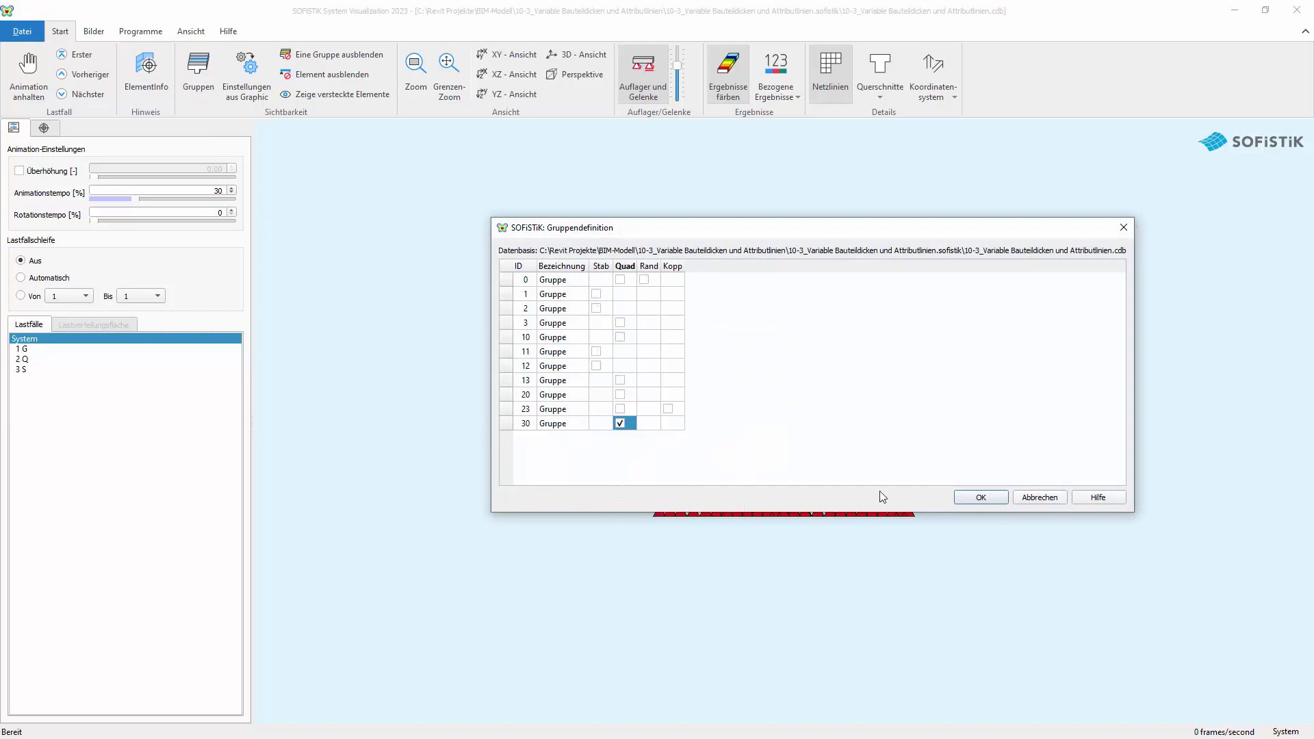
{"action": "left_click", "coordinate": [980, 498]}
Step: Orbit the slab, then view it edge-on in the XZ - Ansicht and zoom in
{"action": "mouse_move", "coordinate": [984, 507]}
{"action": "left_mouse_down"}
{"action": "mouse_move", "coordinate": [645, 322]}
{"action": "mouse_move", "coordinate": [616, 258]}
{"action": "mouse_move", "coordinate": [508, 241]}
{"action": "mouse_move", "coordinate": [619, 377]}
{"action": "mouse_move", "coordinate": [516, 268]}
{"action": "left_mouse_up"}
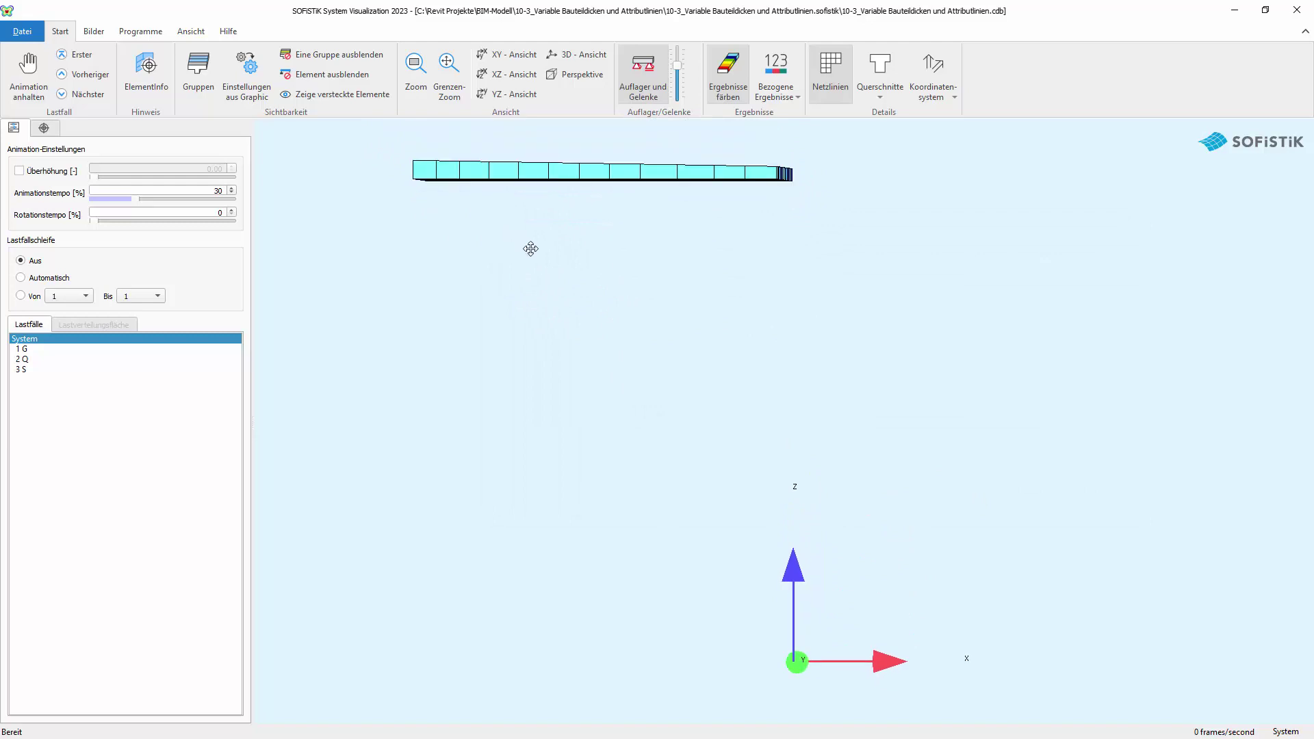
{"action": "middle_click_drag", "start_coordinate": [517, 269], "coordinate": [672, 414]}
{"action": "left_click", "coordinate": [485, 79]}
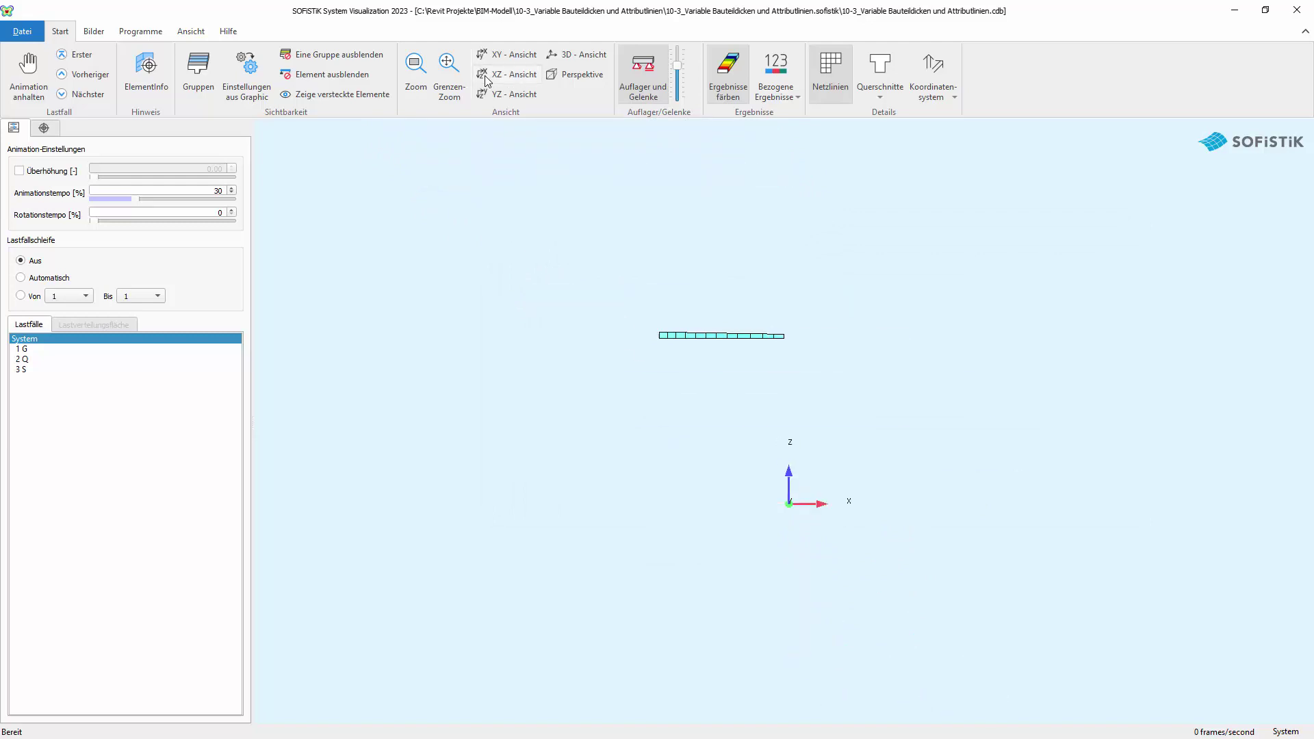
{"action": "scroll", "coordinate": [694, 329], "scroll_direction": "up", "scroll_amount": 1}
{"action": "scroll", "coordinate": [695, 329], "scroll_direction": "up", "scroll_amount": 1}
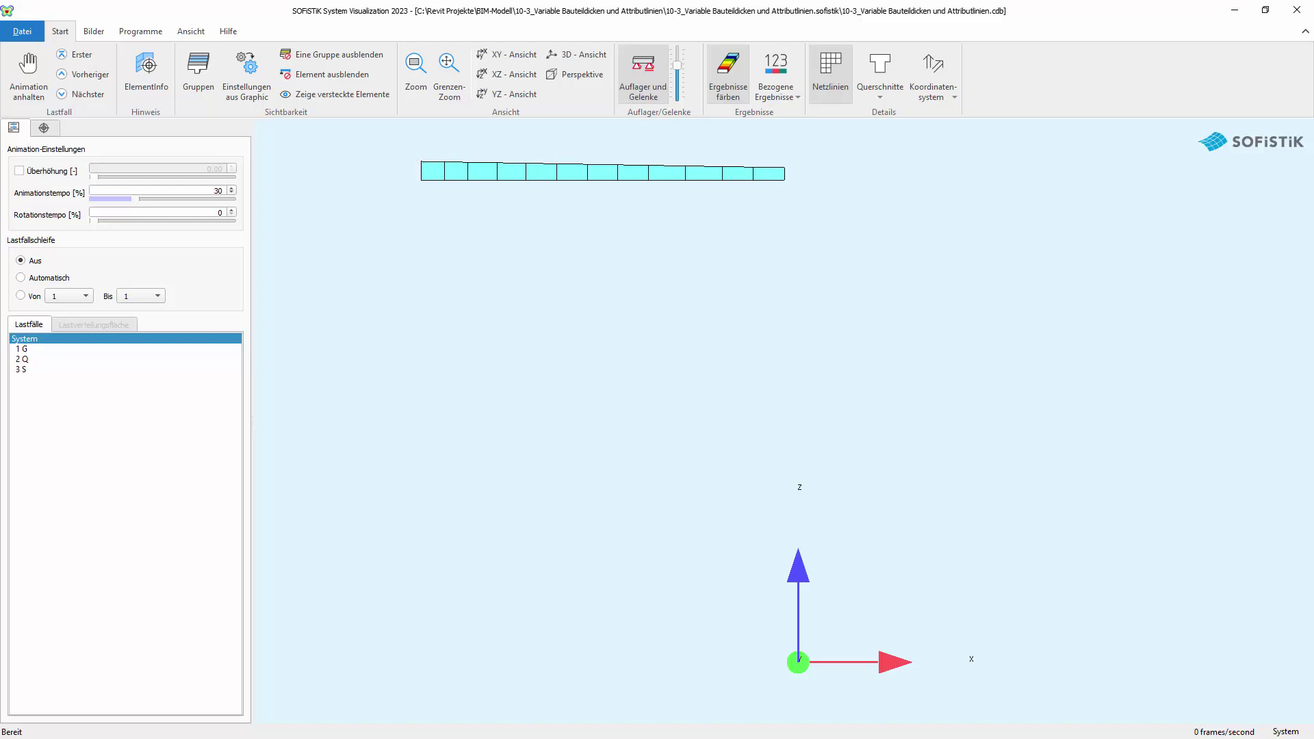
Step: Switch from SOFiSTiK Visualization back to the Revit window with Alt+Tab
{"action": "key", "text": "alt+Tab"}
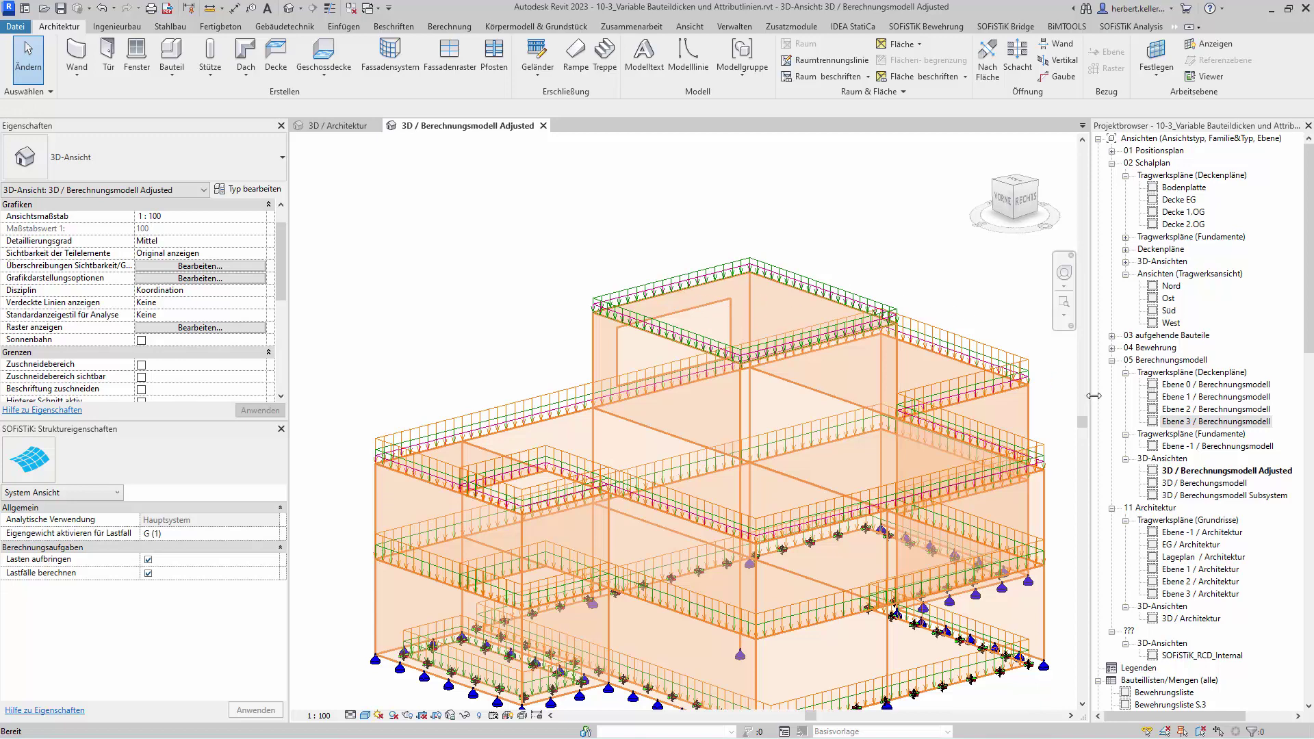
Step: Open the Ebene 3 / Berechnungsmodell plan, zoom in on the top slab, and bring up the Berechnung tools
{"action": "double_click", "coordinate": [1217, 421]}
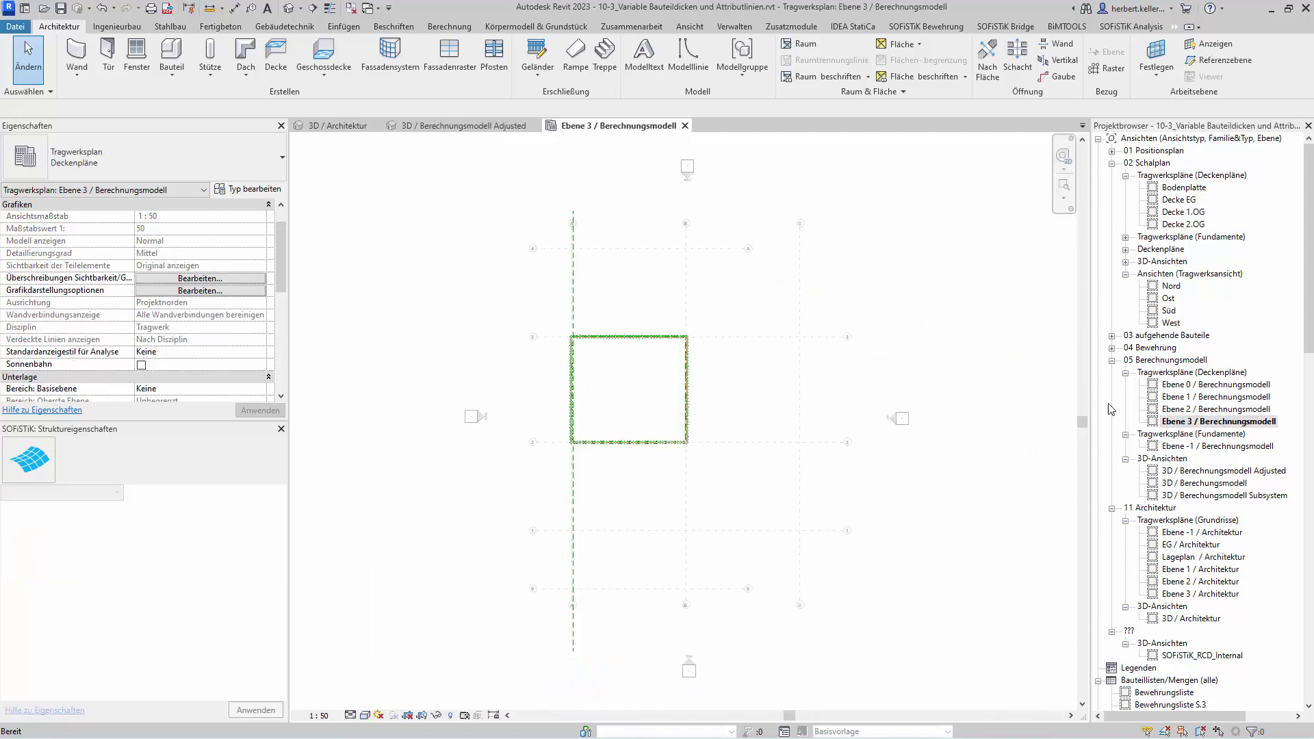
{"action": "scroll", "coordinate": [589, 384], "scroll_direction": "up", "scroll_amount": 1}
{"action": "scroll", "coordinate": [578, 384], "scroll_direction": "up", "scroll_amount": 1}
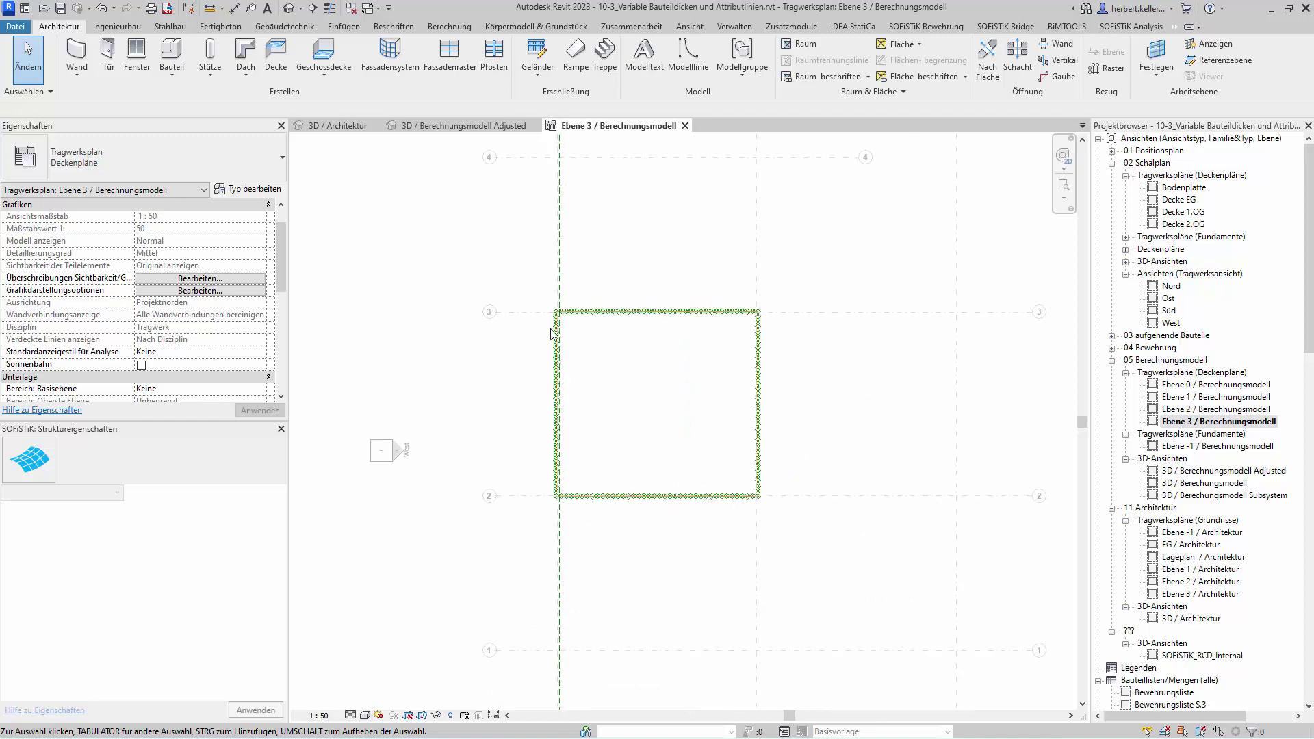
{"action": "scroll", "coordinate": [561, 369], "scroll_direction": "up", "scroll_amount": 1}
{"action": "scroll", "coordinate": [534, 349], "scroll_direction": "up", "scroll_amount": 2}
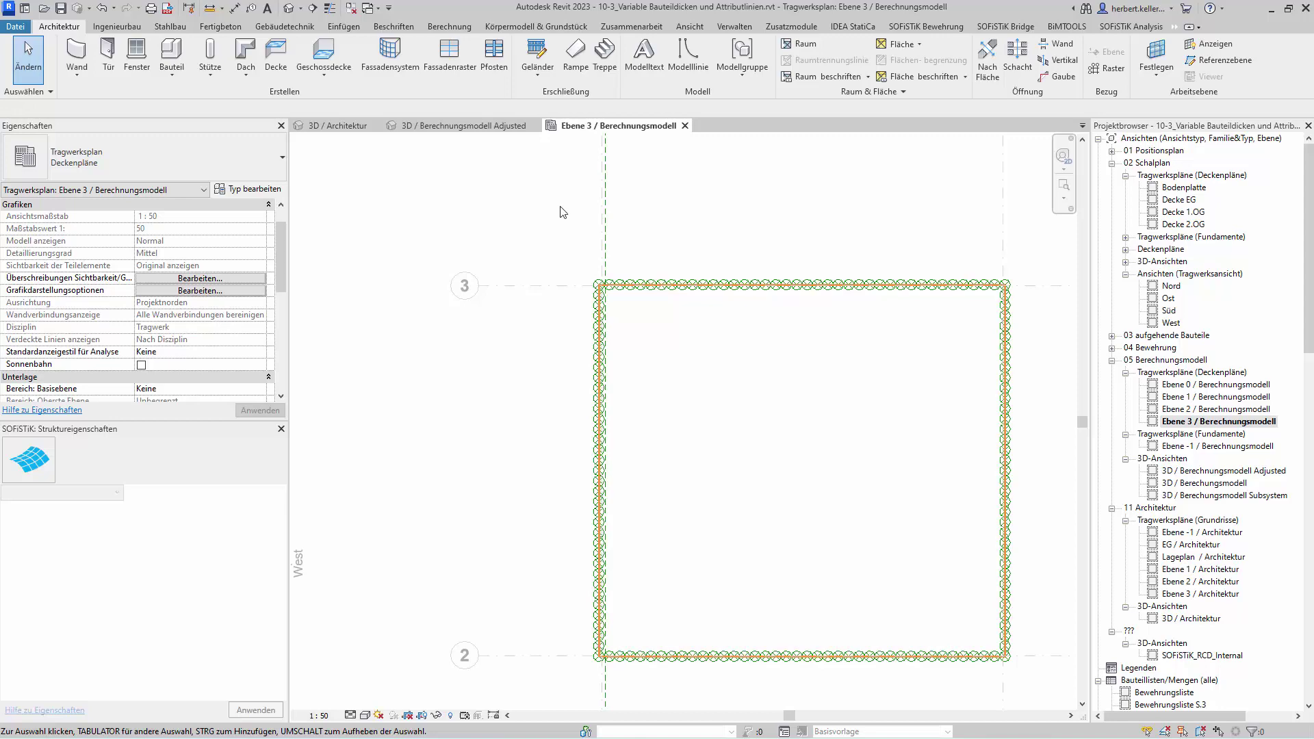
{"action": "left_click", "coordinate": [444, 27]}
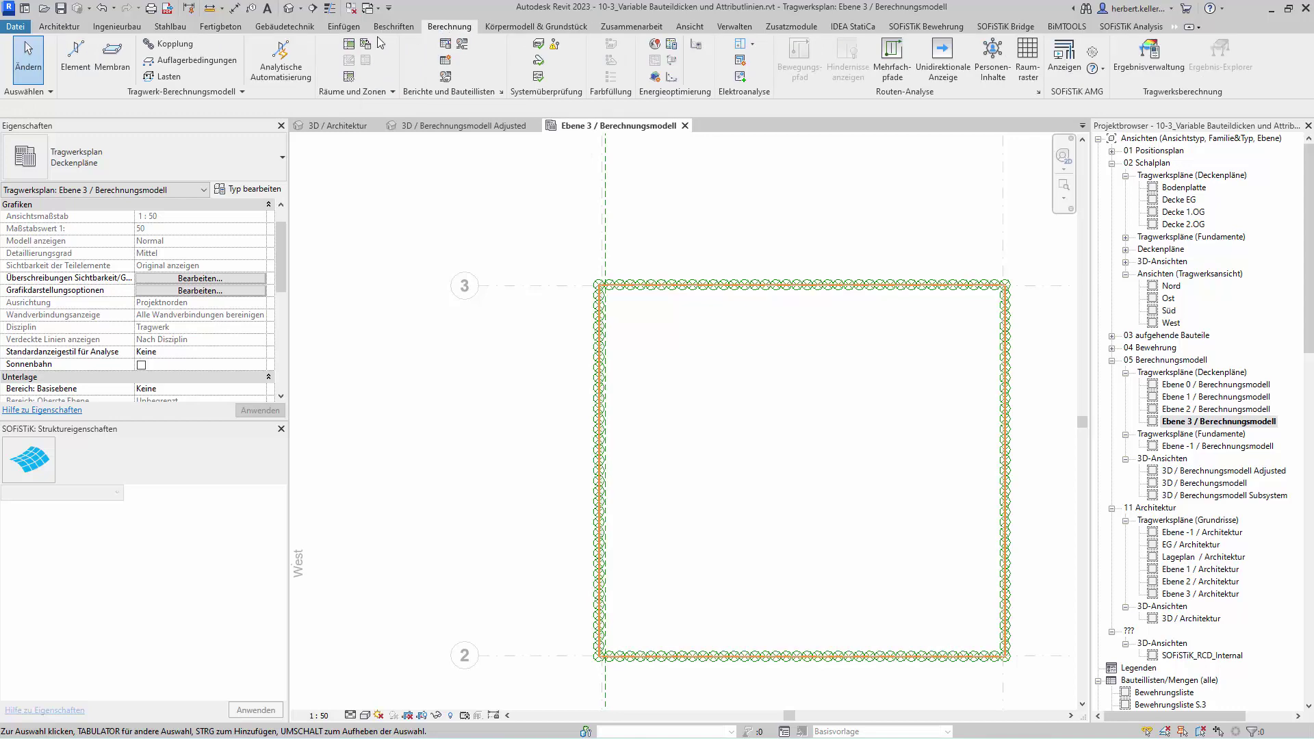
Step: Start a new analytical Element with its work plane set to Ebene 3 / Berechnungsmodell
{"action": "left_click", "coordinate": [77, 63]}
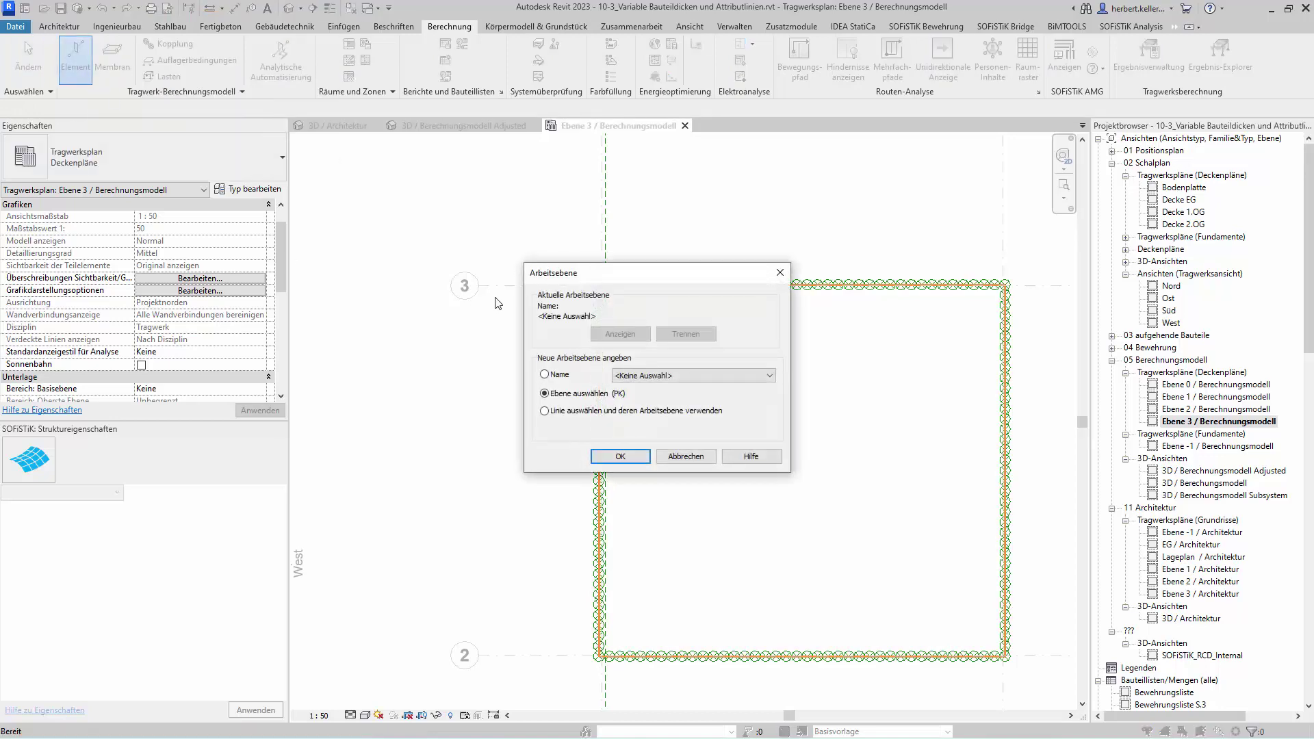
{"action": "left_click", "coordinate": [544, 376]}
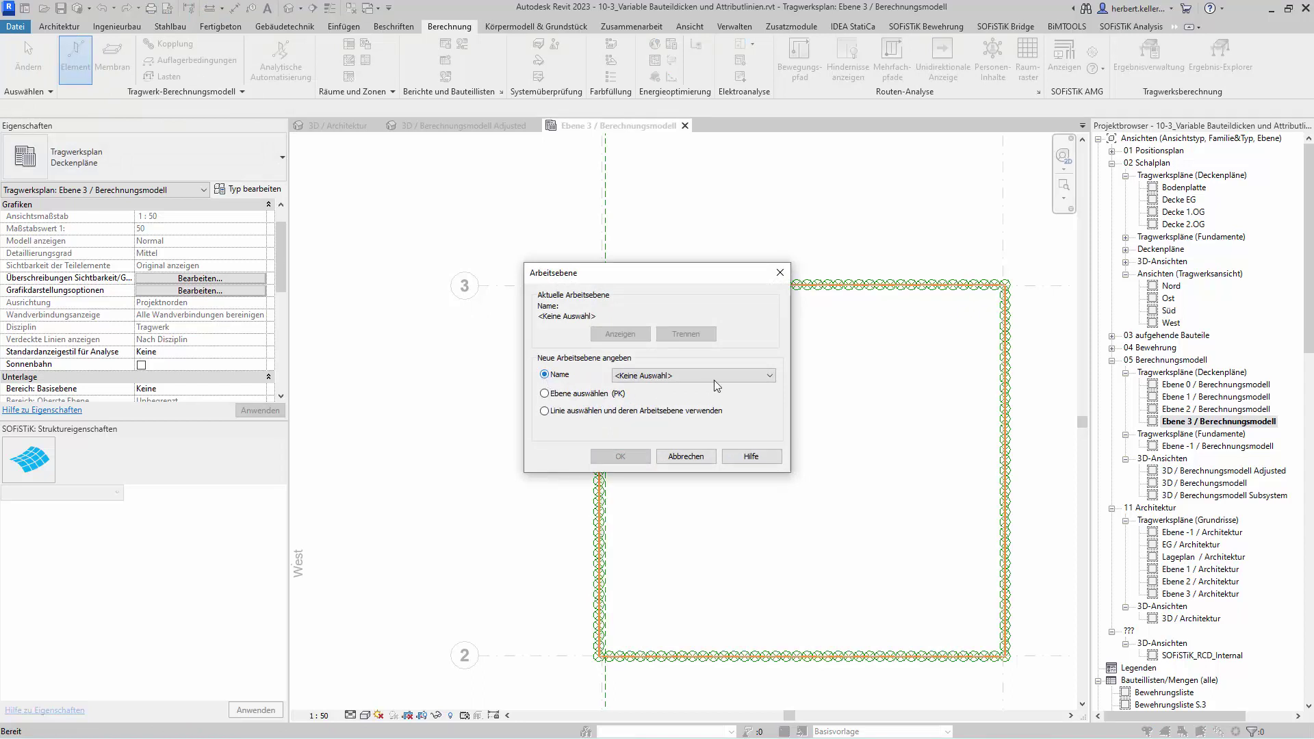
{"action": "left_click", "coordinate": [771, 376]}
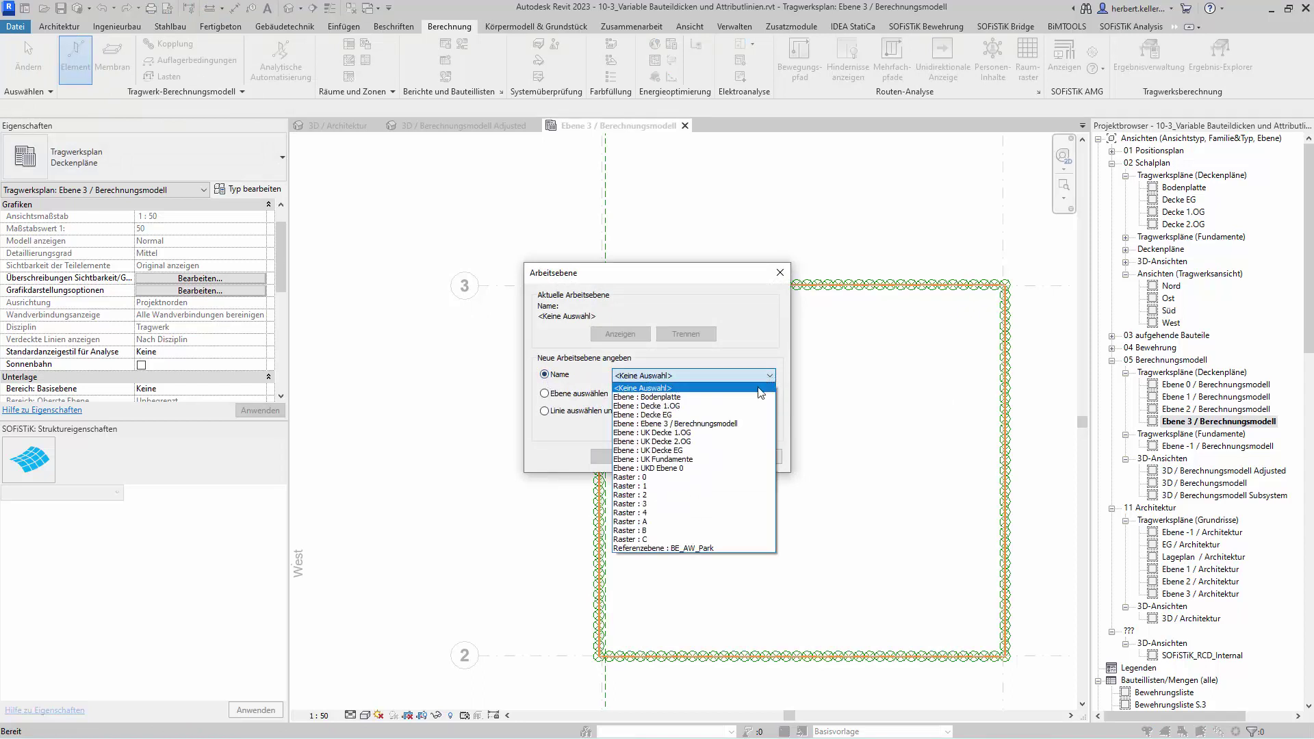
{"action": "left_click", "coordinate": [733, 424]}
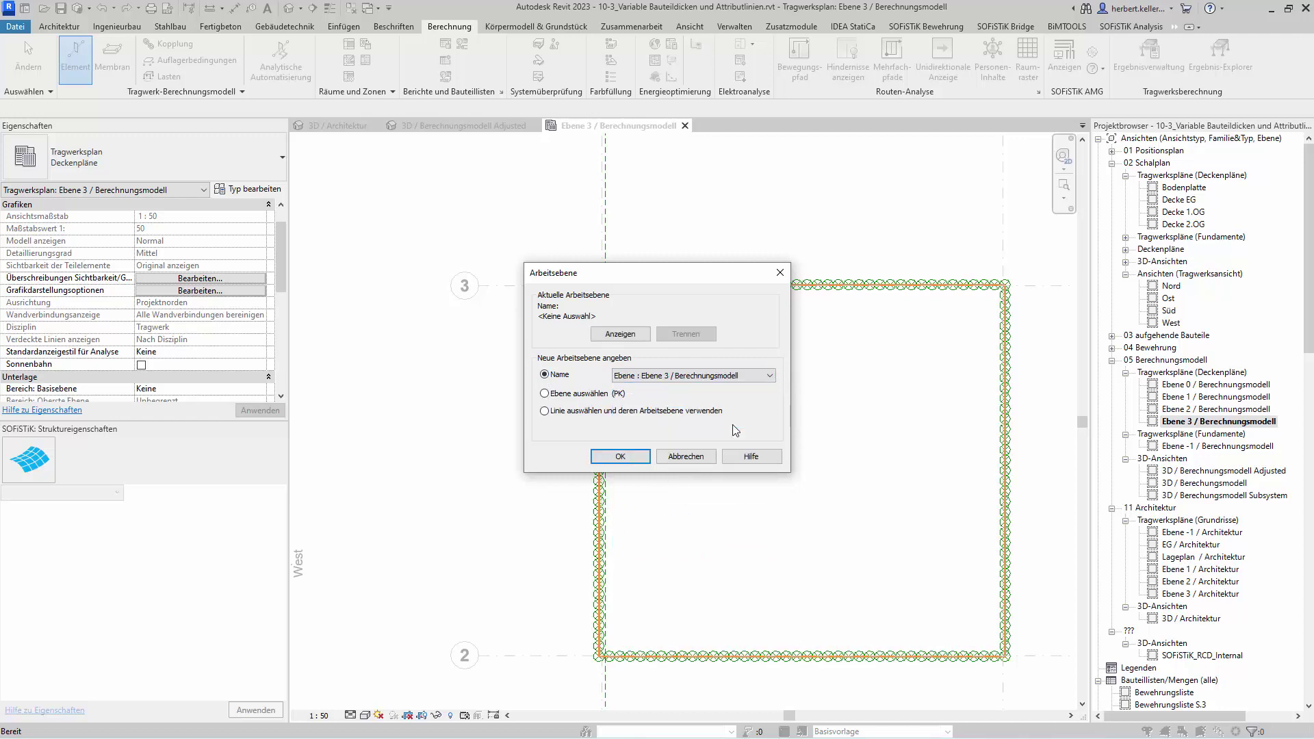
{"action": "left_click", "coordinate": [641, 461]}
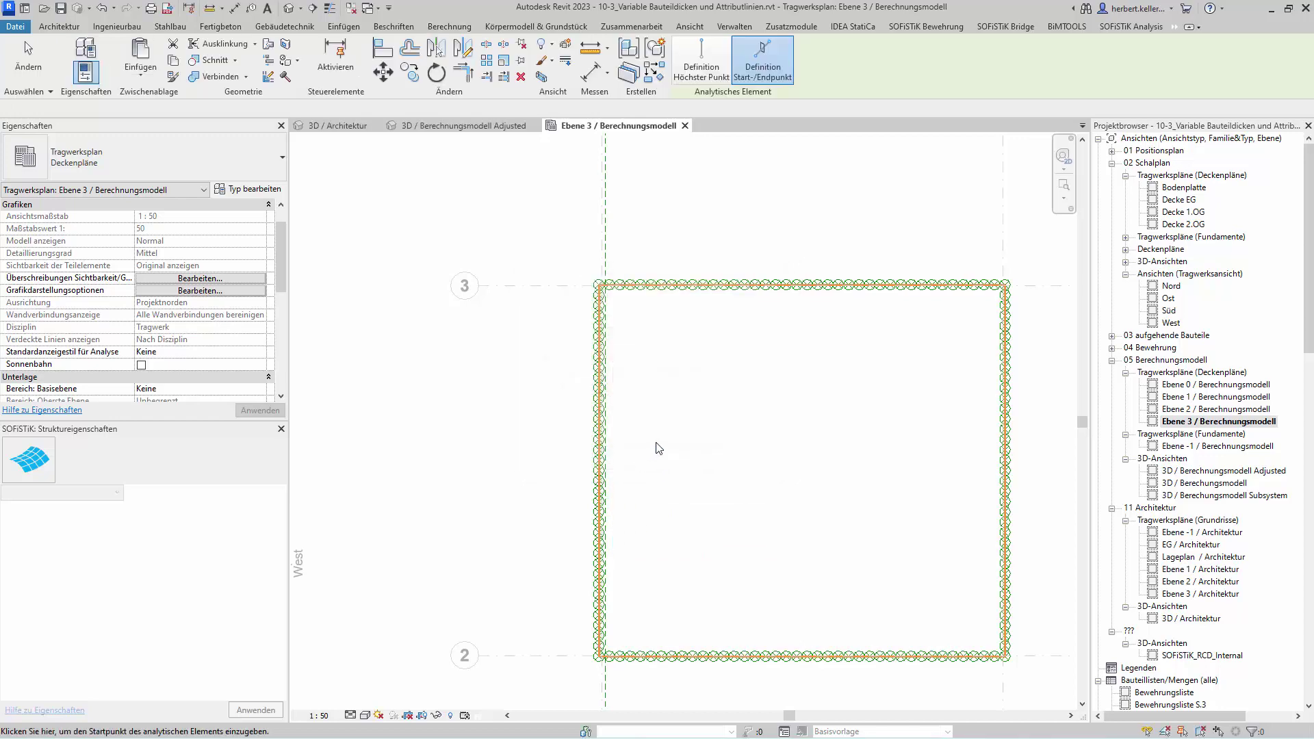
Step: Draw the analytical line from the slab's left edge to its right edge and edit its SOFiSTiK properties
{"action": "left_click", "coordinate": [600, 463]}
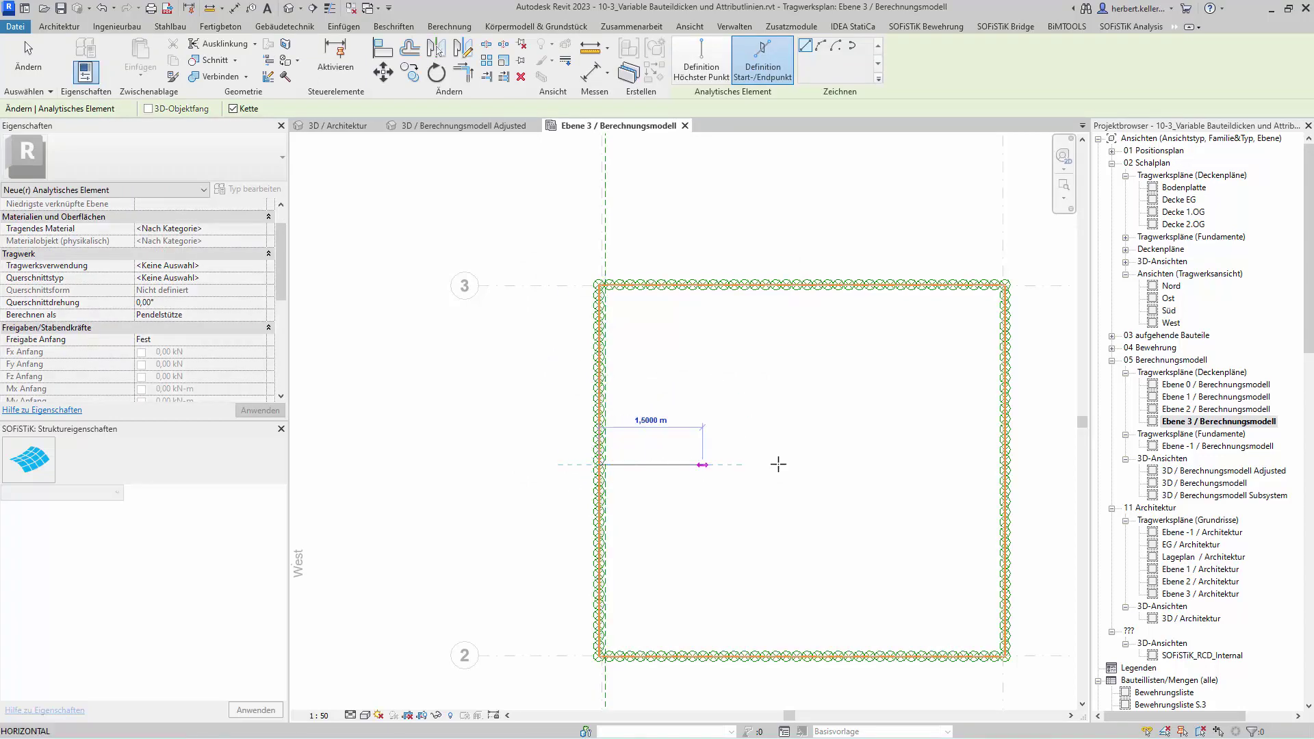
{"action": "left_click", "coordinate": [1005, 465]}
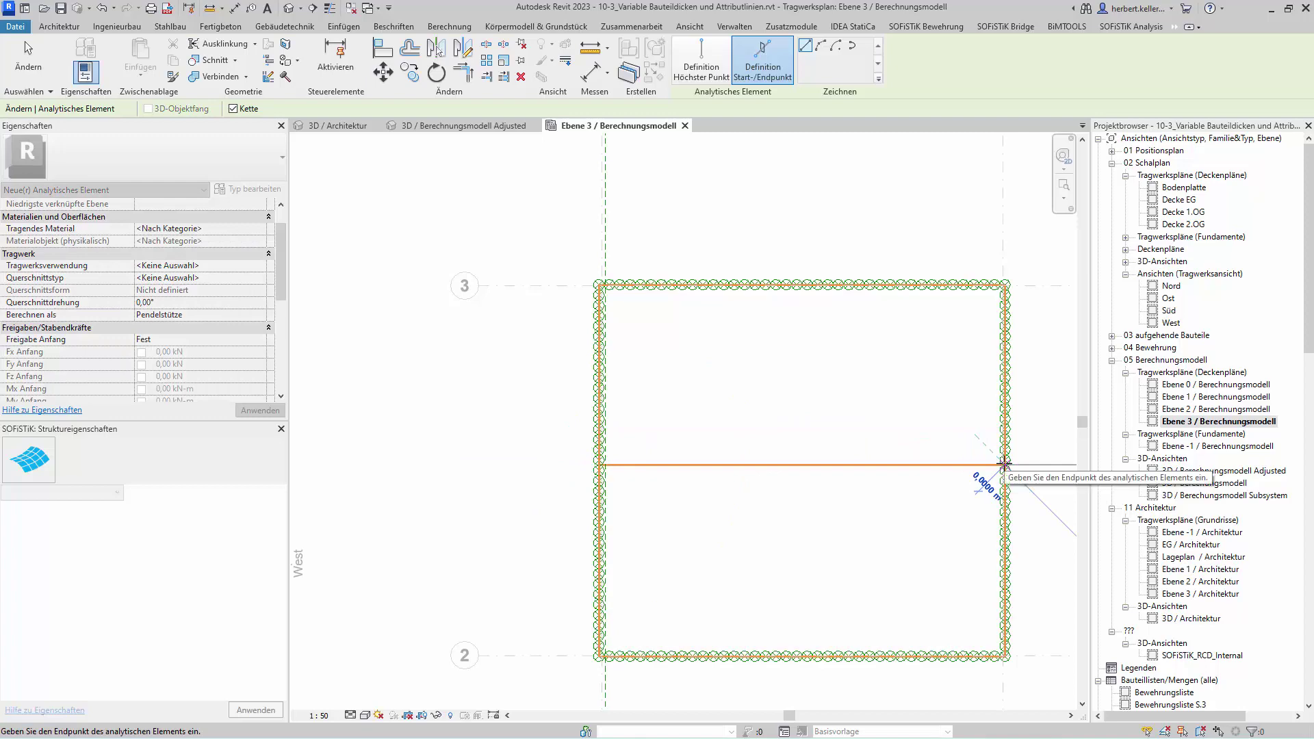
{"action": "key", "text": "Escape"}
{"action": "key", "text": "Escape"}
{"action": "left_click", "coordinate": [900, 467]}
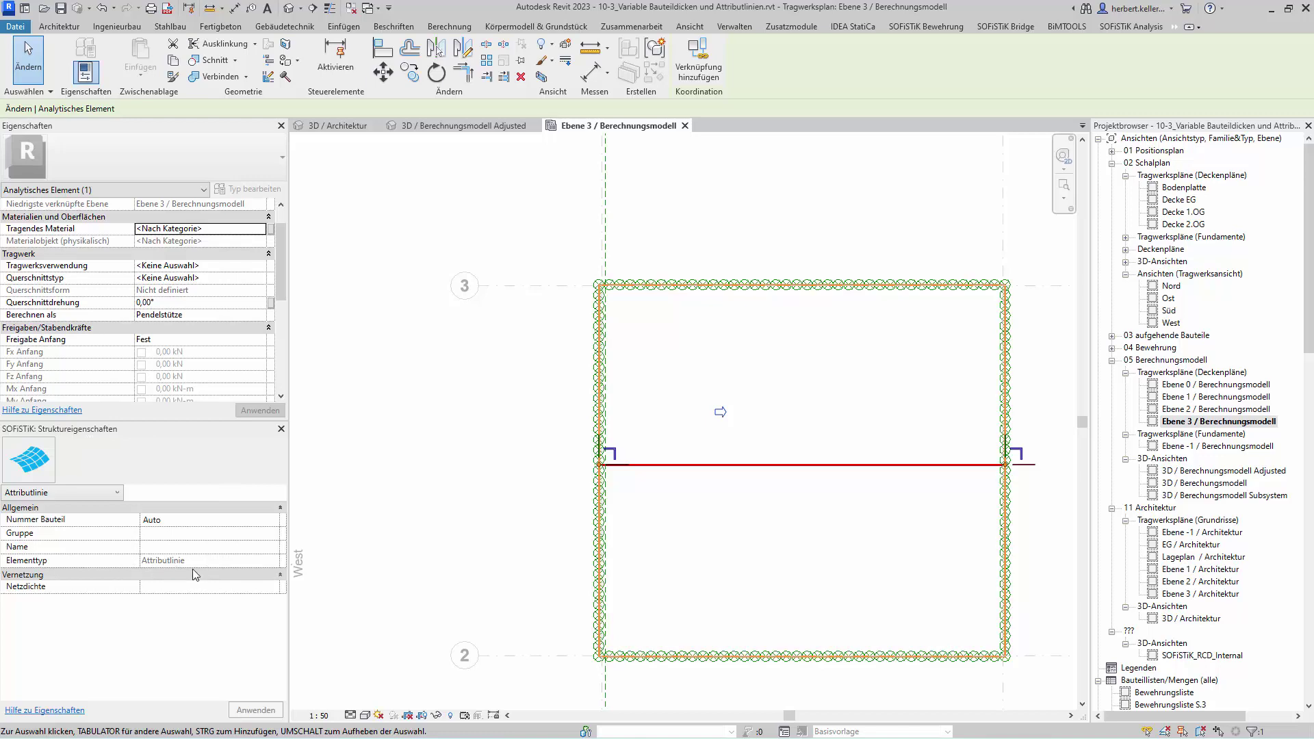
{"action": "left_click", "coordinate": [169, 548]}
{"action": "left_click", "coordinate": [171, 533]}
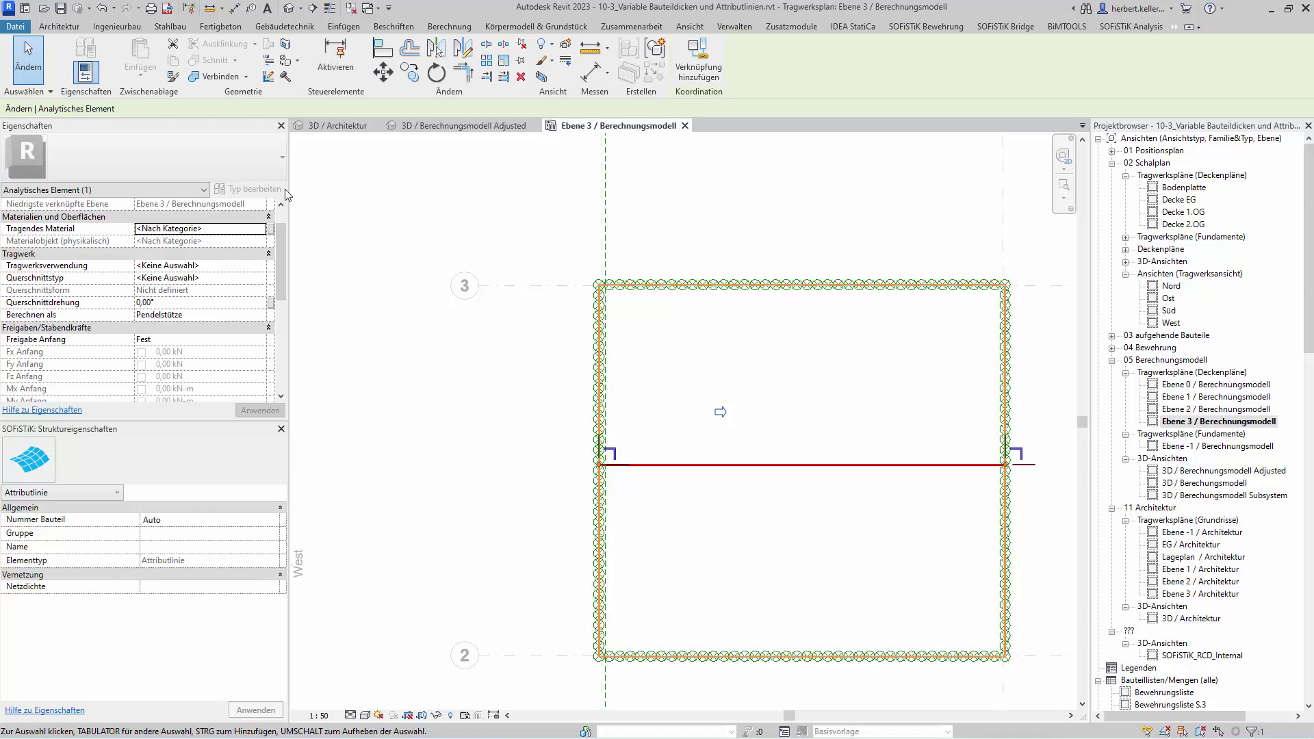
{"action": "left_click", "coordinate": [343, 132]}
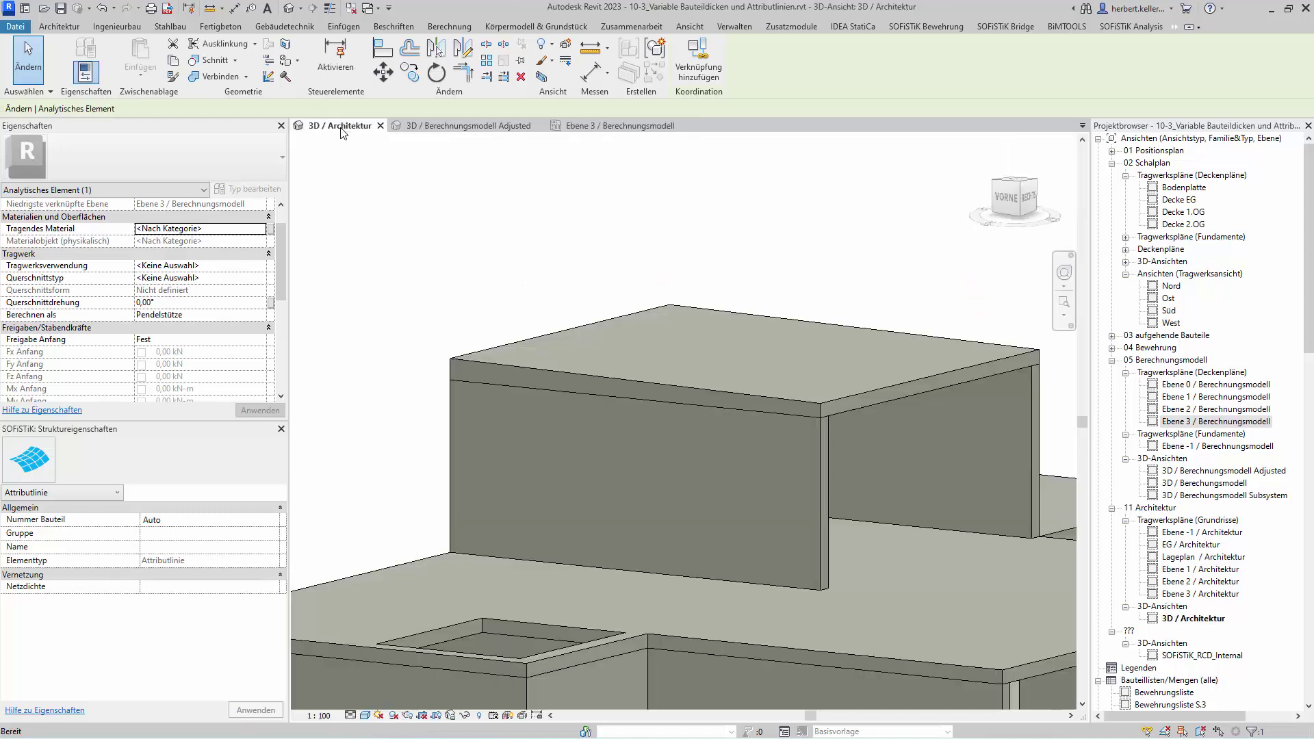
Step: Switch to the 3D / Berechnungsmodell Adjusted view and launch SOFiSTiK Visualisierung
{"action": "left_click", "coordinate": [481, 124]}
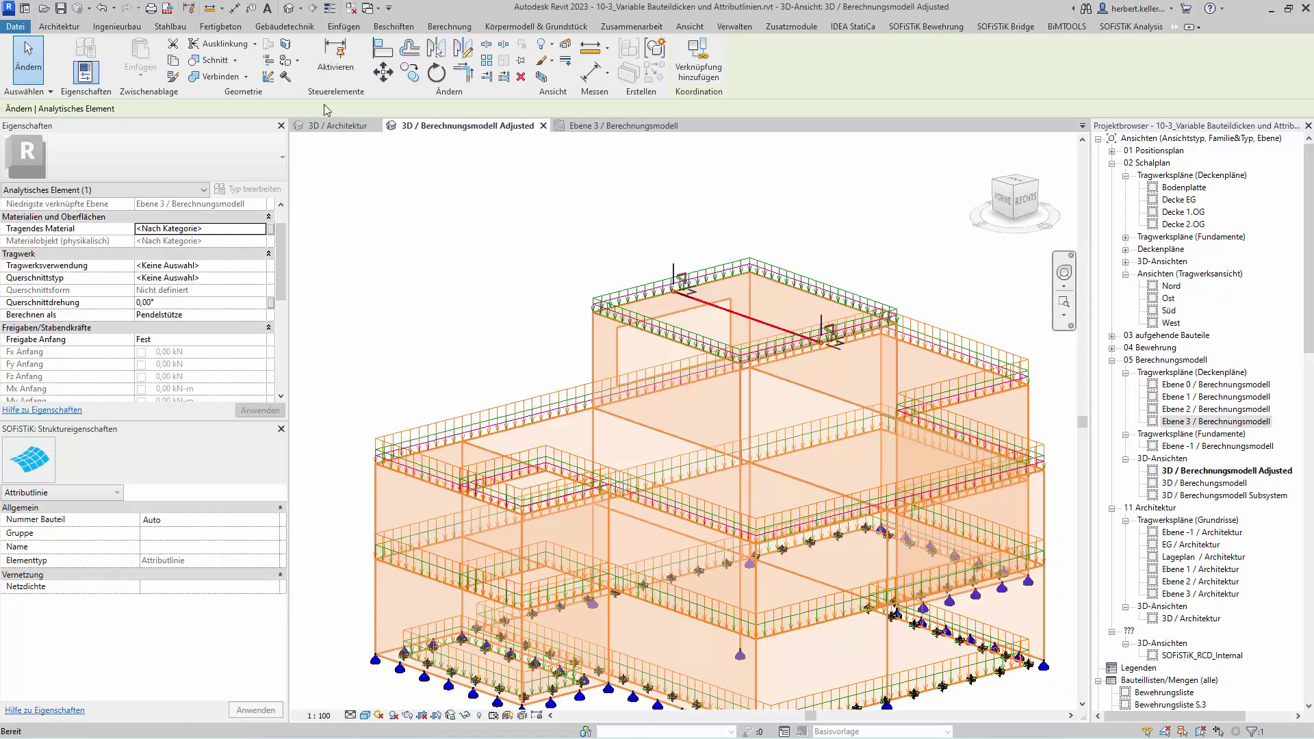
{"action": "left_click", "coordinate": [440, 243]}
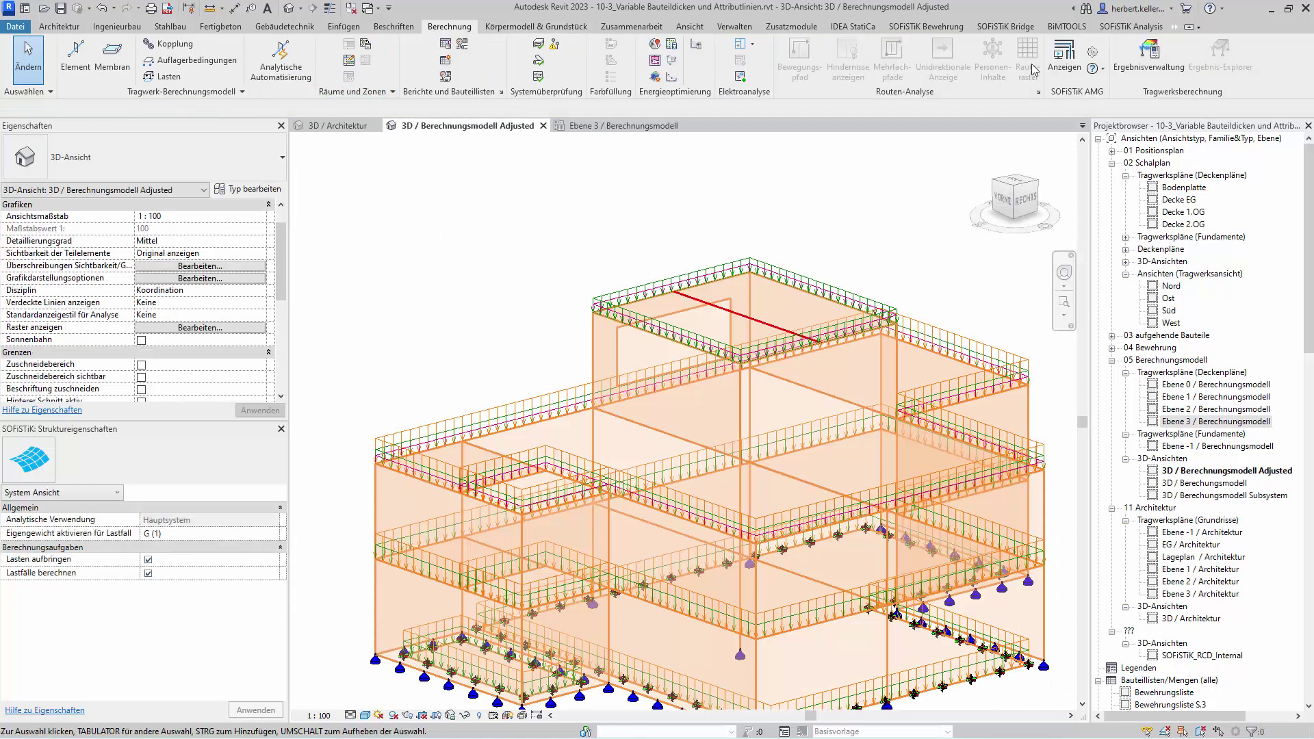
{"action": "left_click", "coordinate": [1131, 26]}
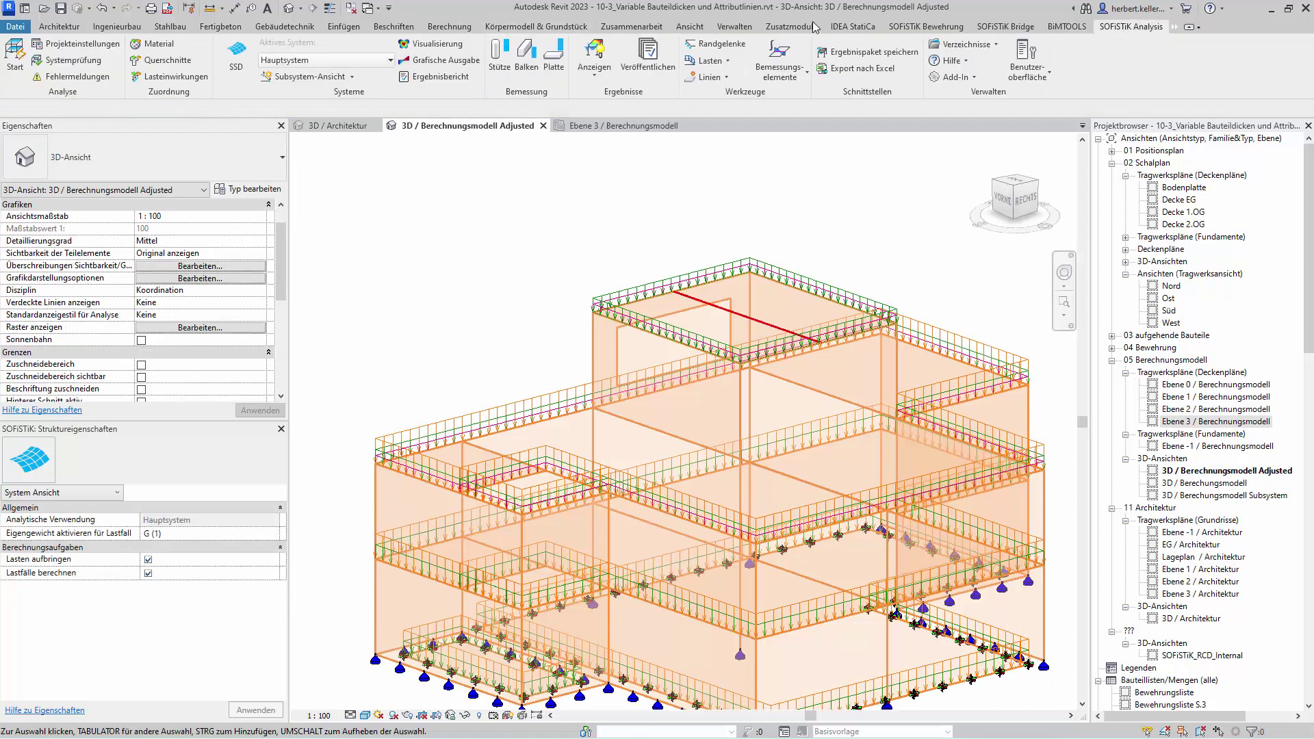
{"action": "left_click", "coordinate": [448, 45]}
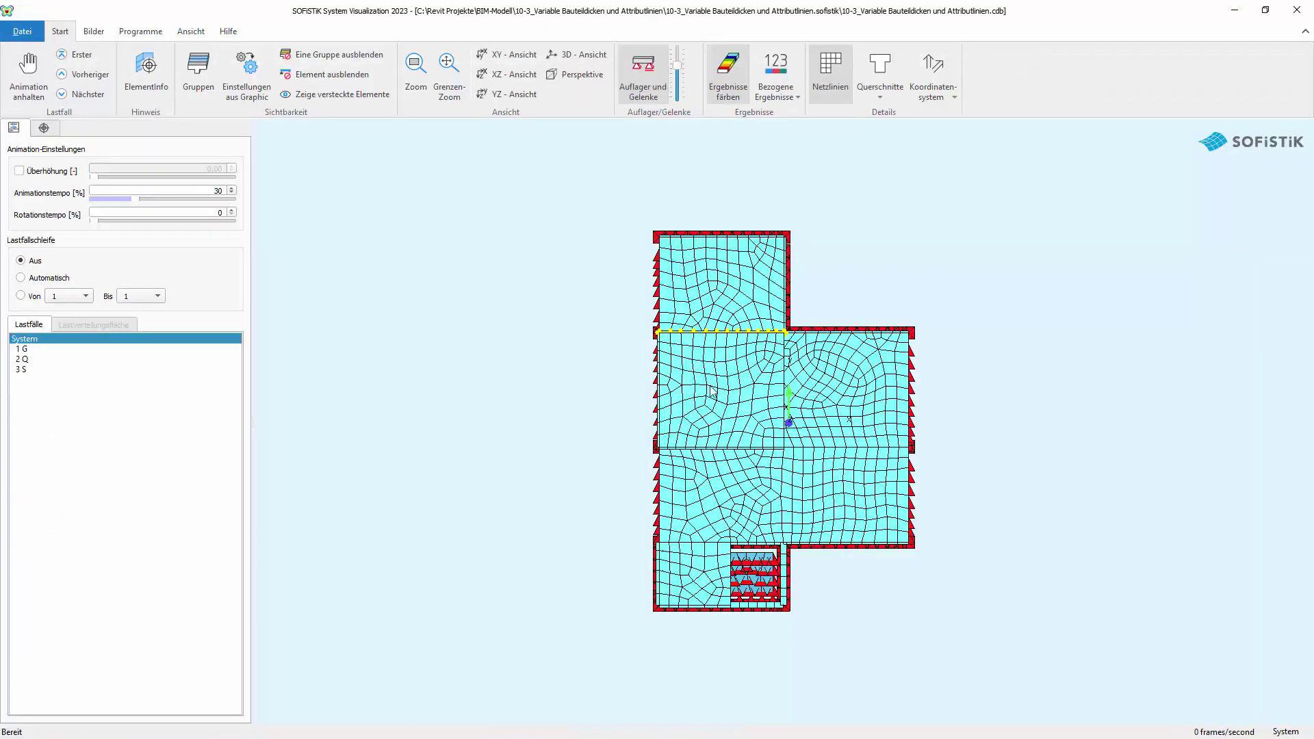
Step: In the Gruppen table, use Alle invertieren on group 30's Quad cell so only its quads show
{"action": "left_click", "coordinate": [198, 93]}
{"action": "right_click", "coordinate": [620, 426]}
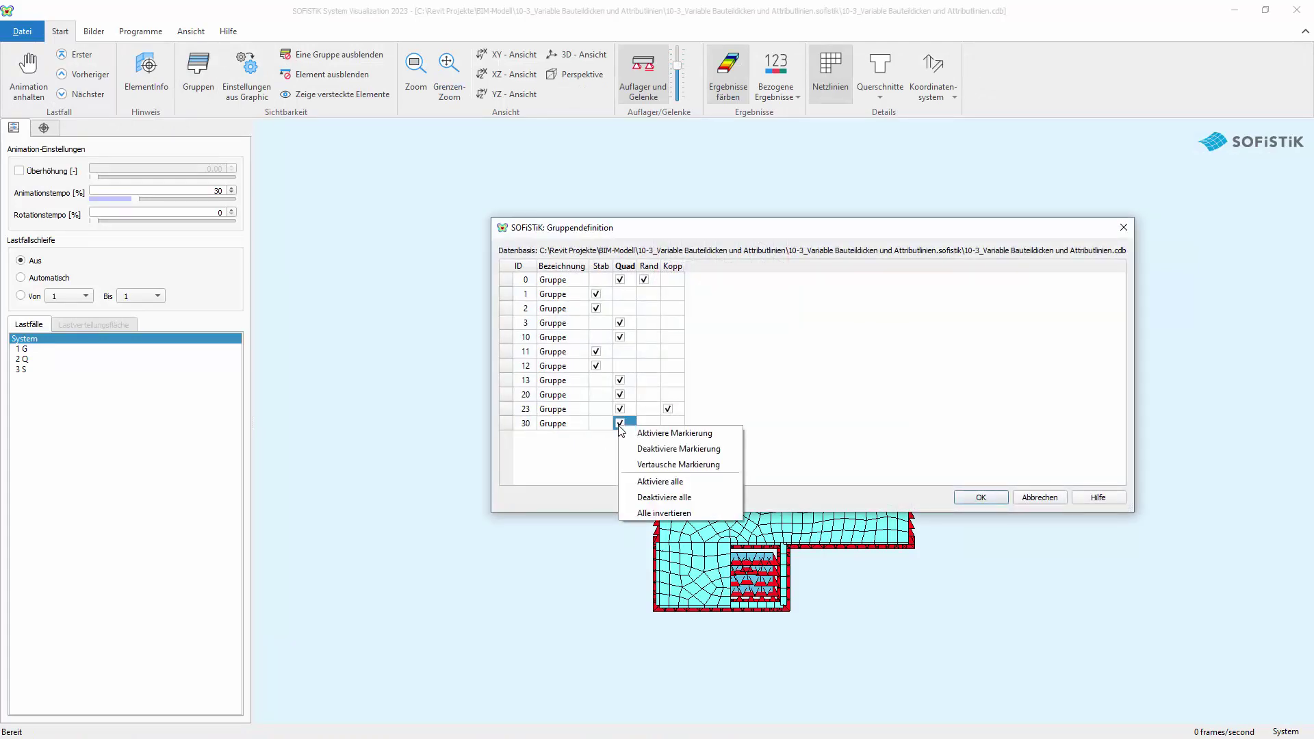
{"action": "left_click", "coordinate": [621, 426]}
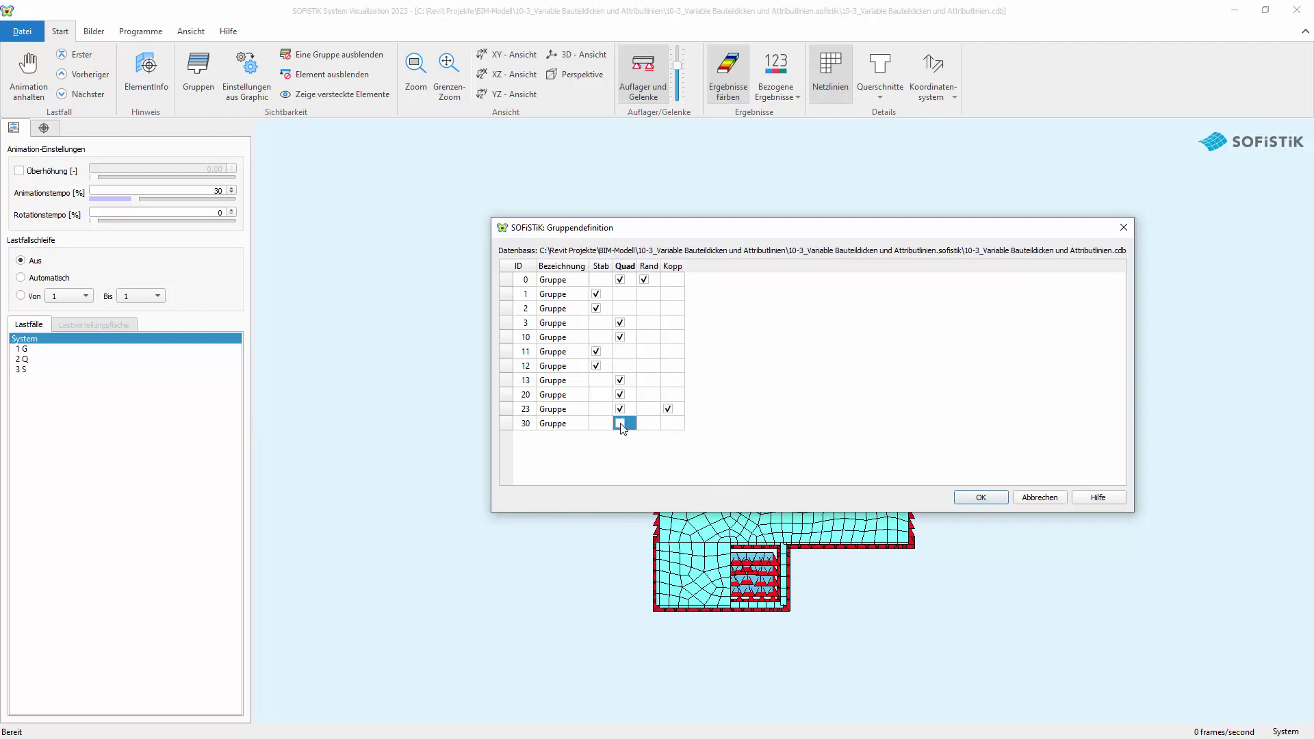
{"action": "right_click", "coordinate": [622, 428]}
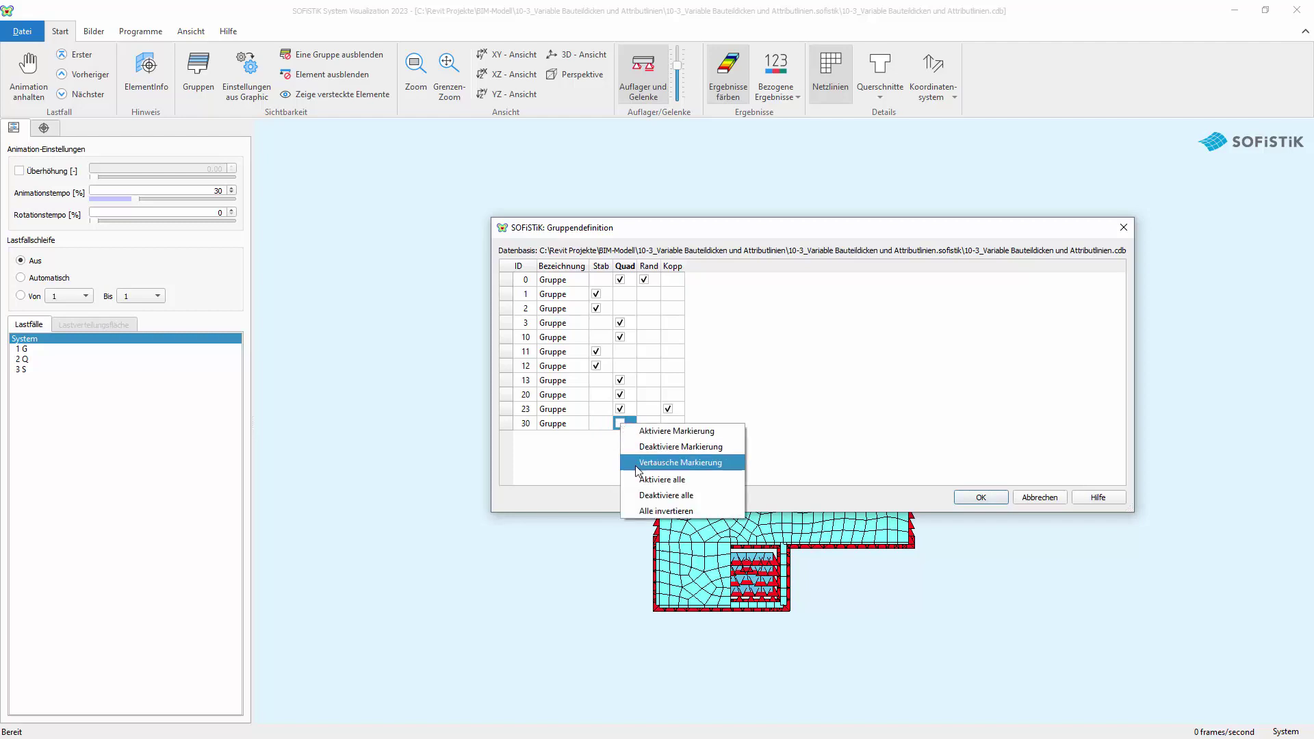
{"action": "left_click", "coordinate": [667, 510]}
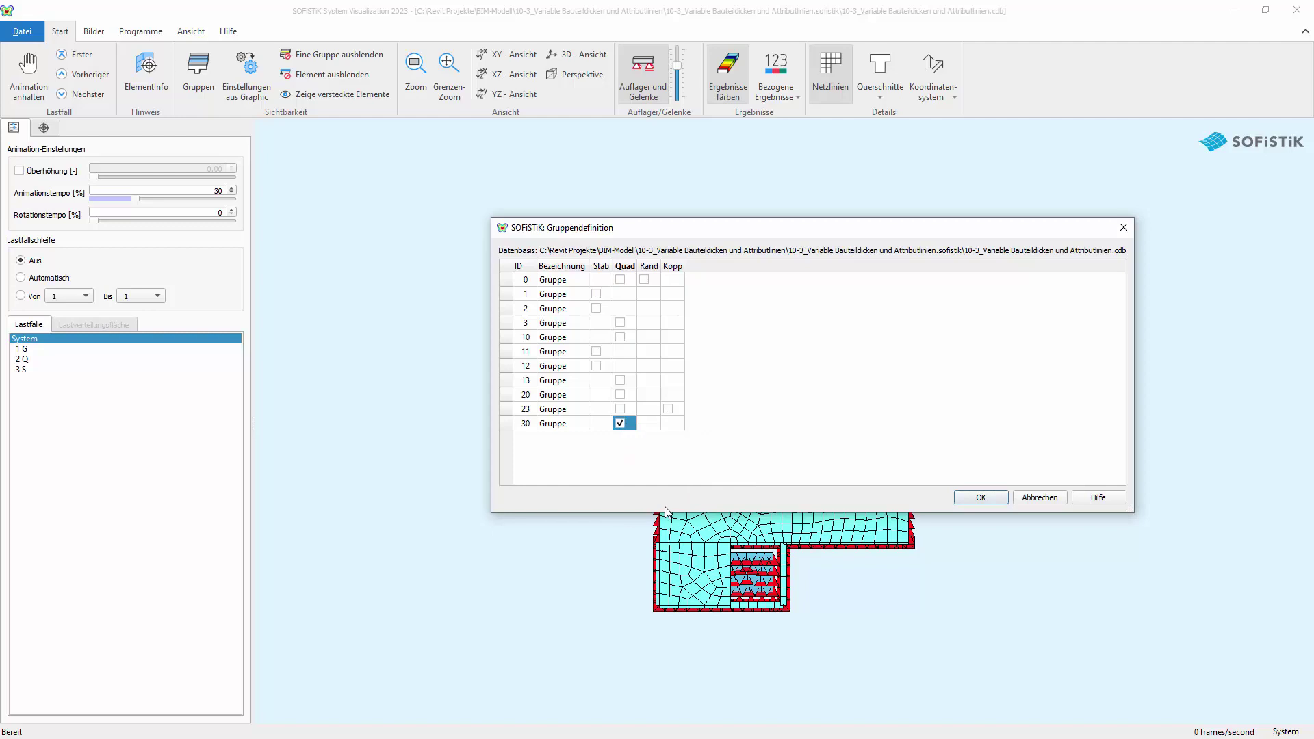
{"action": "left_click", "coordinate": [981, 497]}
{"action": "scroll", "coordinate": [723, 419], "scroll_direction": "up", "scroll_amount": 3}
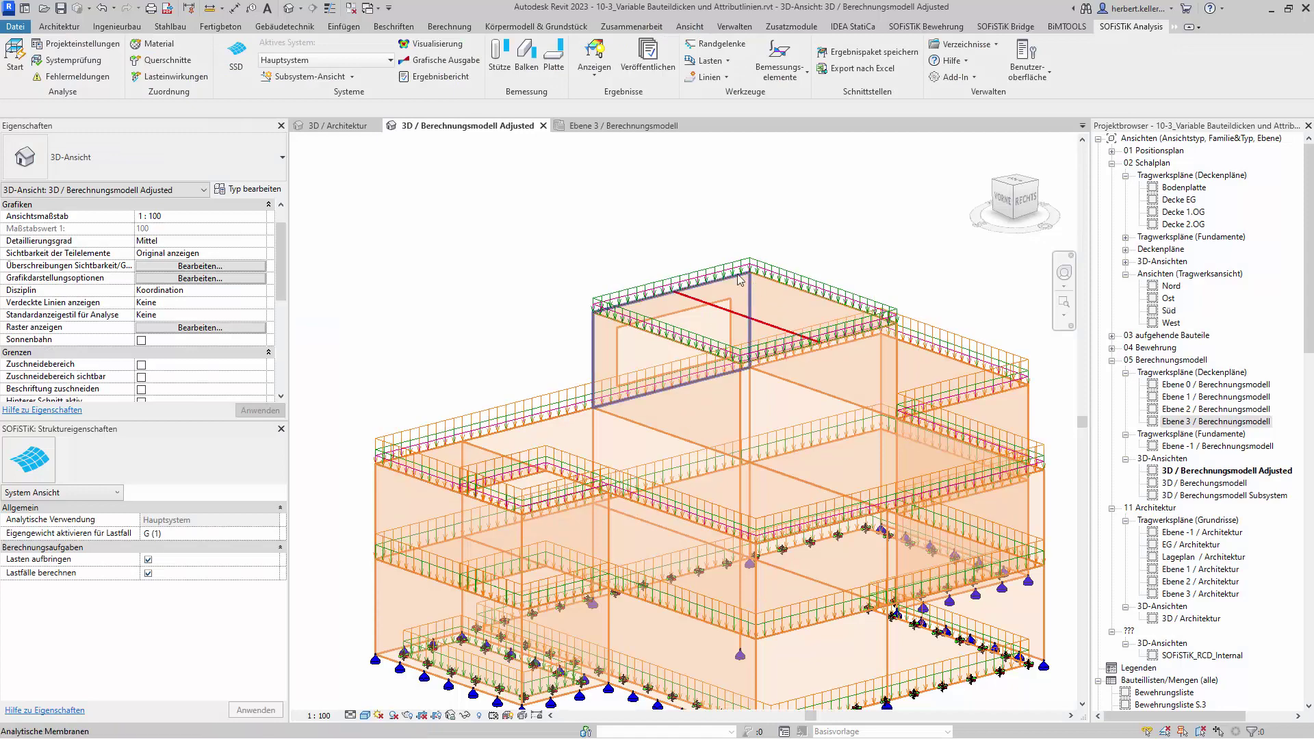
Step: Run Berechnen from the SOFiSTiK Start dialog, dismiss the success message, and launch Visualisierung
{"action": "left_click", "coordinate": [17, 56]}
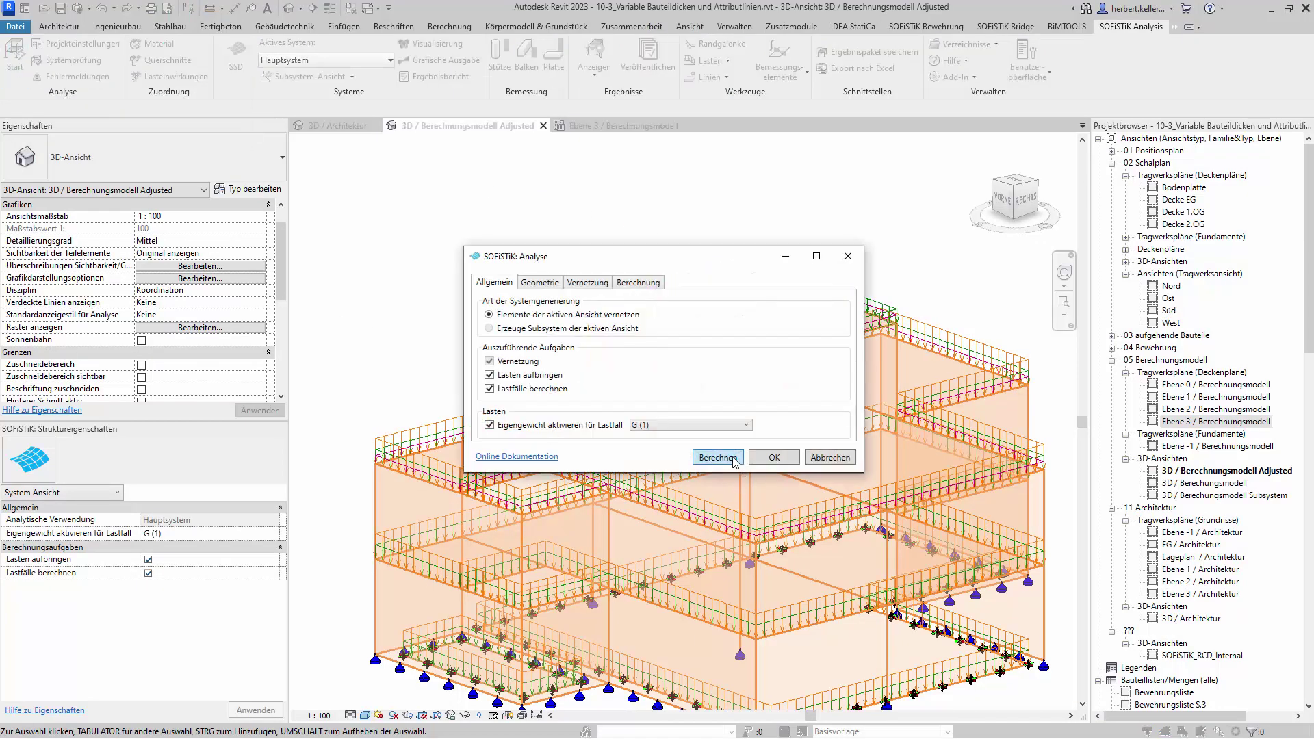
{"action": "left_click", "coordinate": [718, 457]}
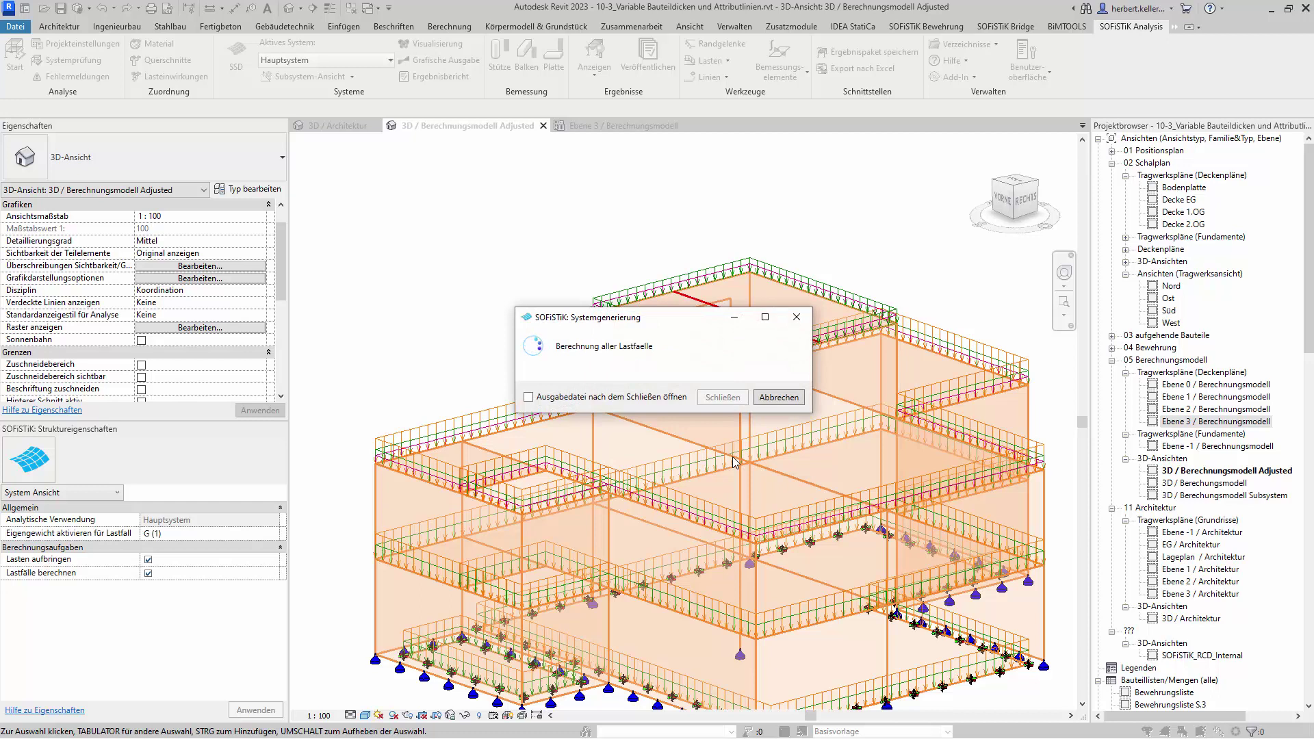
{"action": "left_click", "coordinate": [732, 401]}
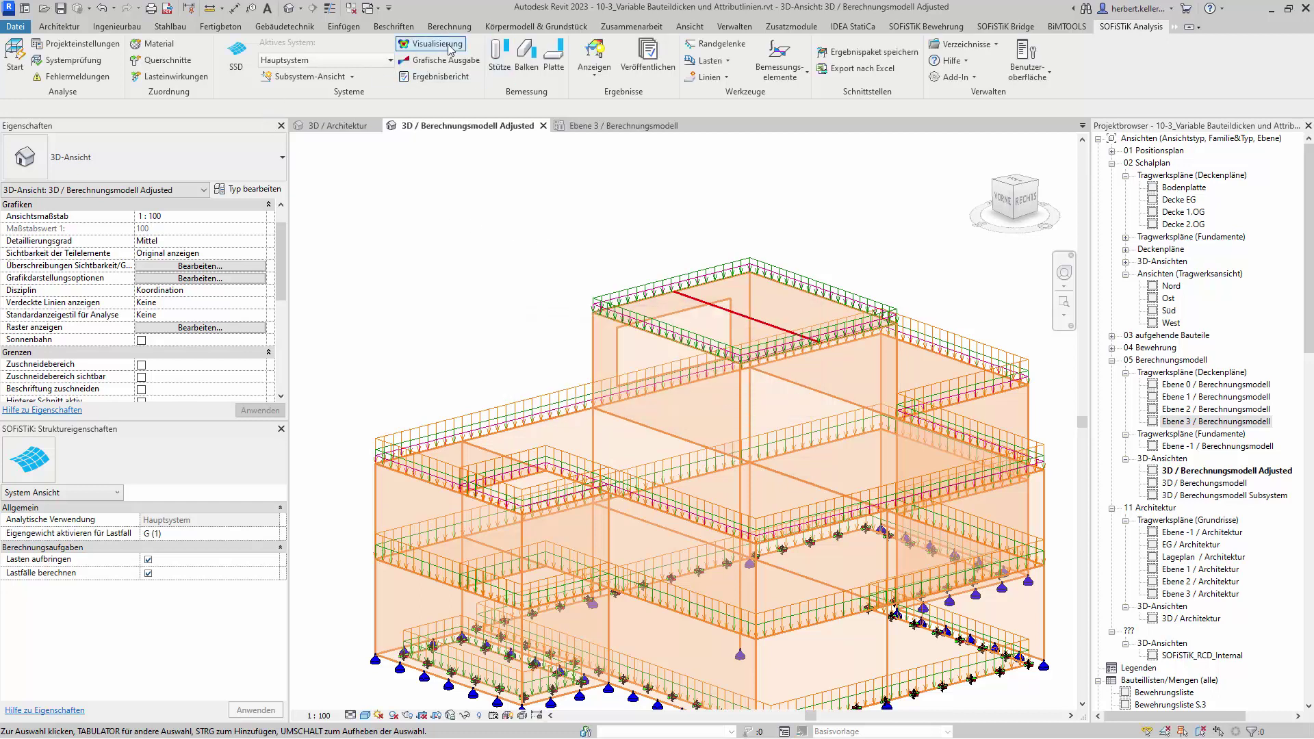
{"action": "left_click", "coordinate": [450, 45]}
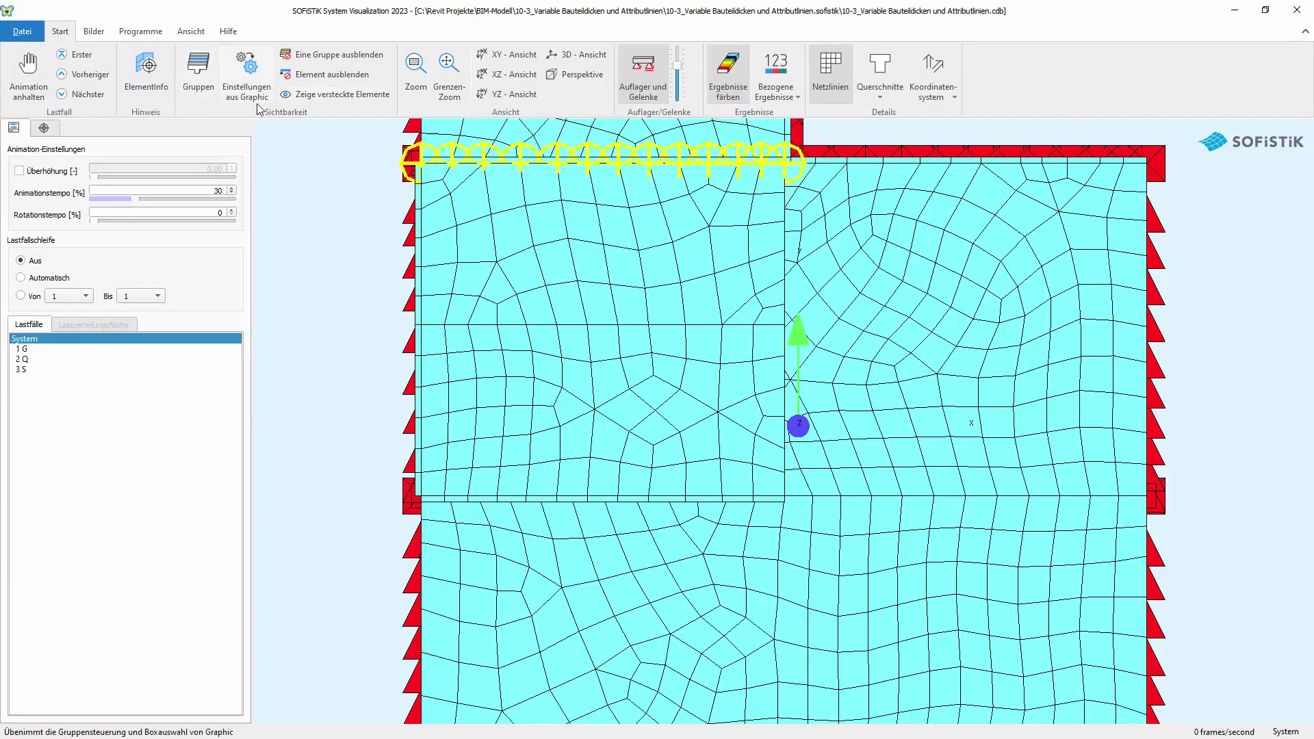
Step: Filter the Gruppen table with Alle invertieren on group 30's Quad cell and confirm
{"action": "left_click", "coordinate": [211, 97]}
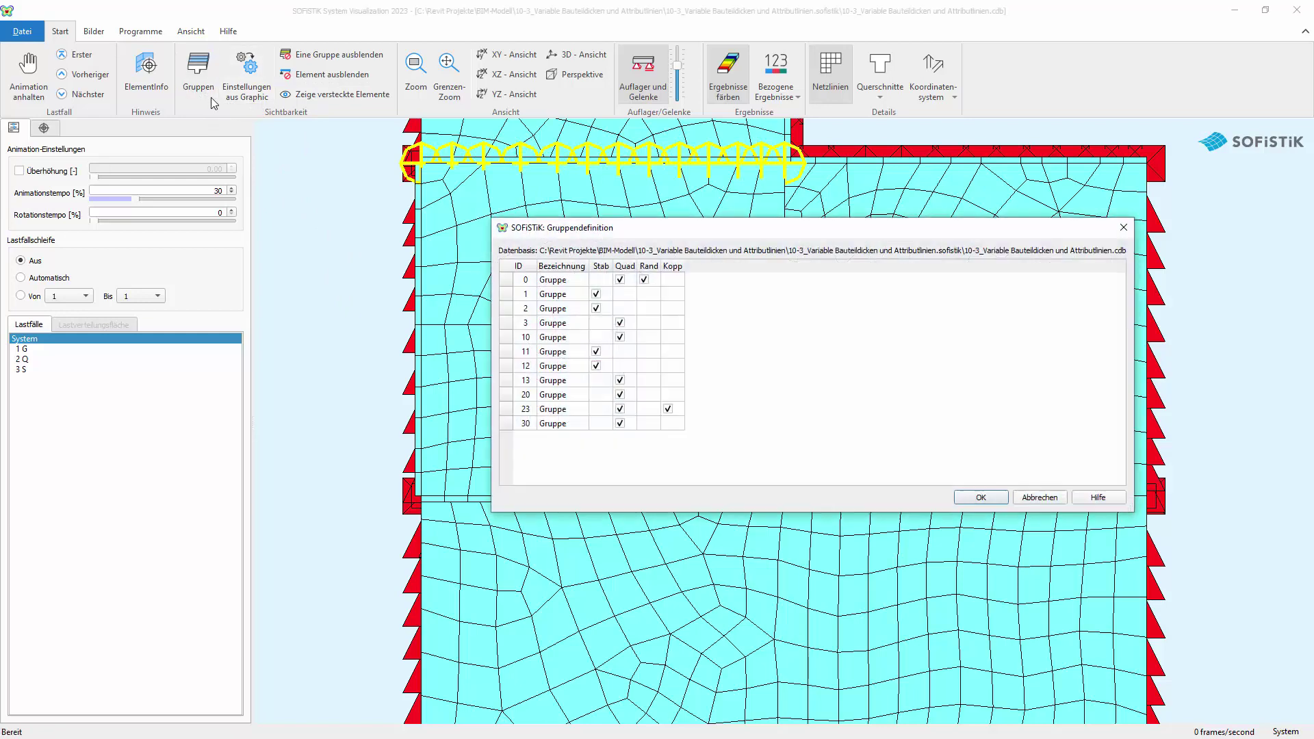
{"action": "right_click", "coordinate": [625, 427]}
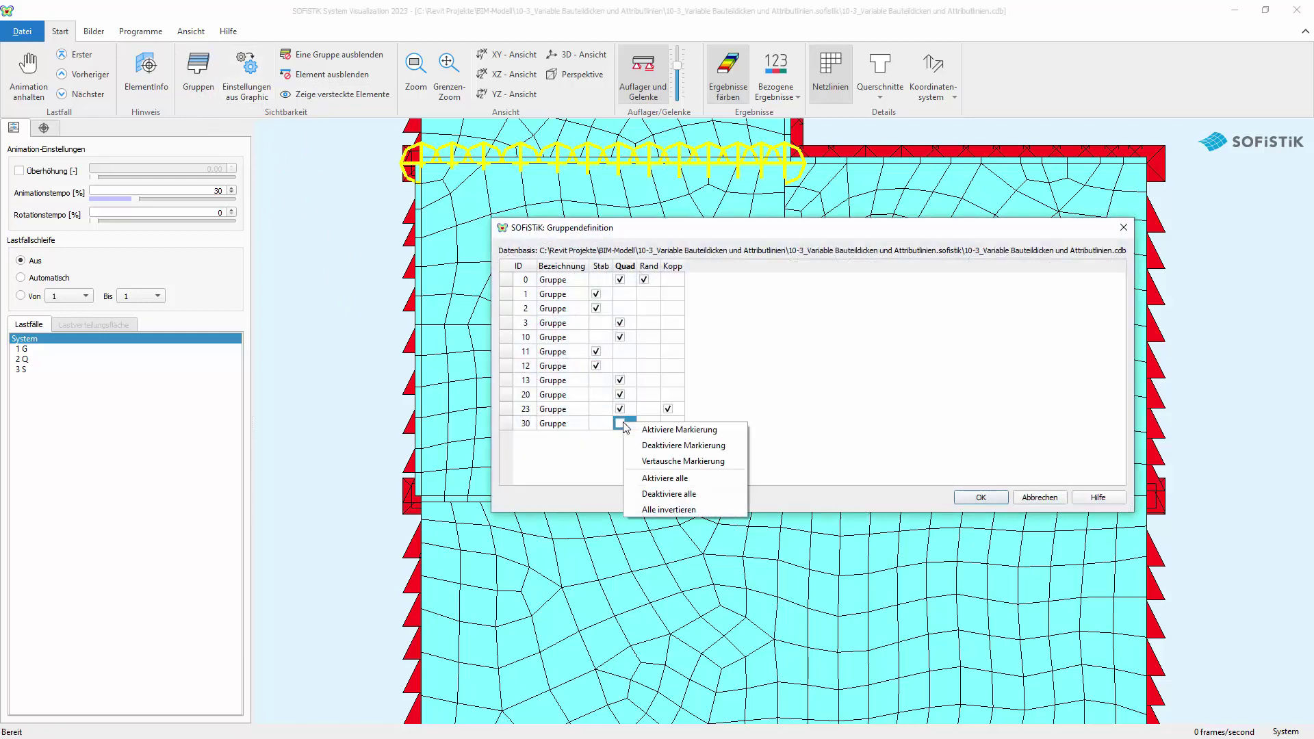
{"action": "left_click", "coordinate": [668, 510]}
{"action": "left_click", "coordinate": [979, 497]}
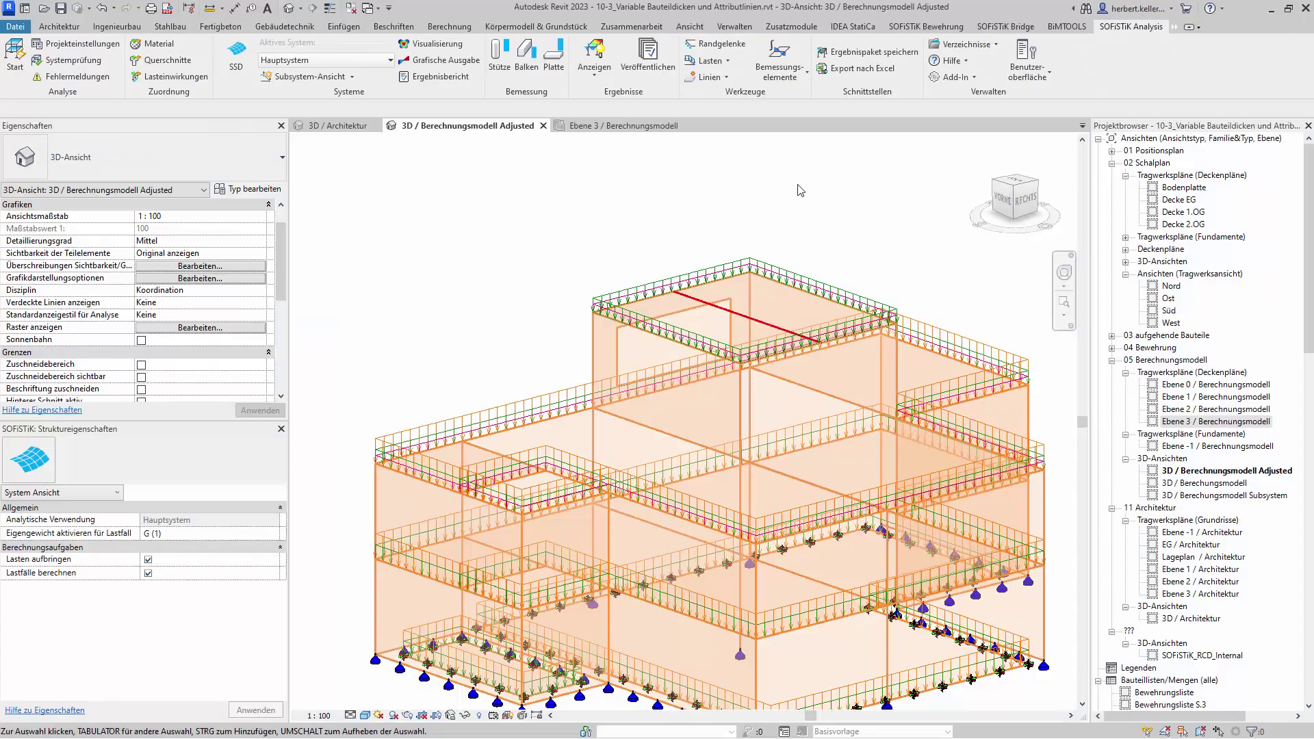
Step: Set the red attribute line's Netzdichte under SOFiSTiK Strukturdaten to 50cm
{"action": "left_click", "coordinate": [743, 314]}
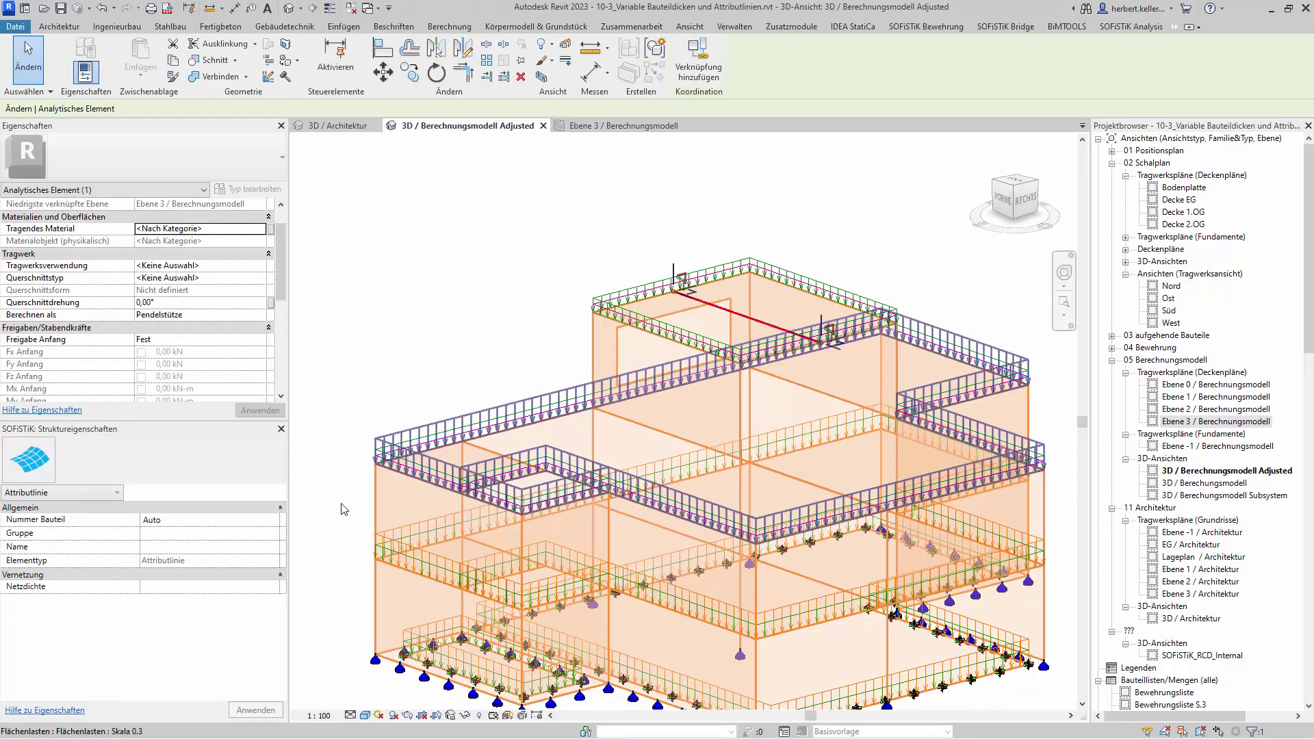
{"action": "left_click", "coordinate": [158, 586]}
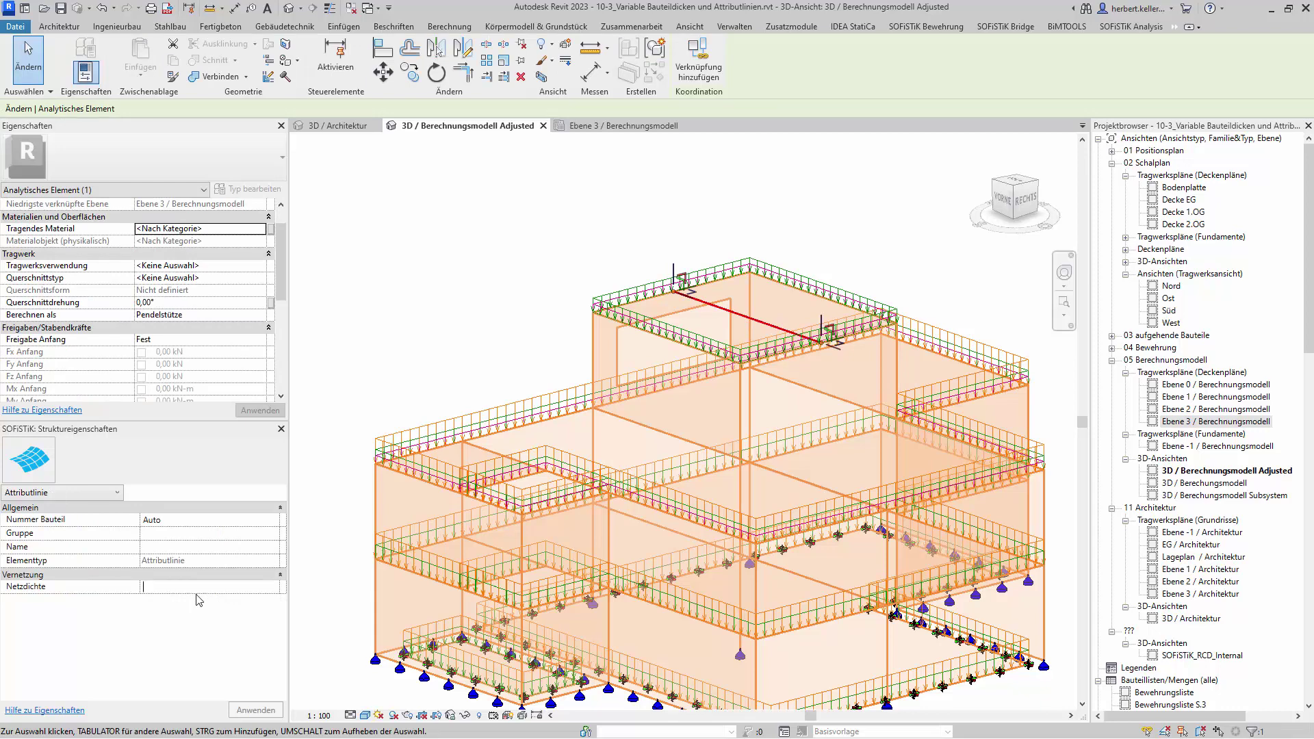
{"action": "type", "text": "0,500"}
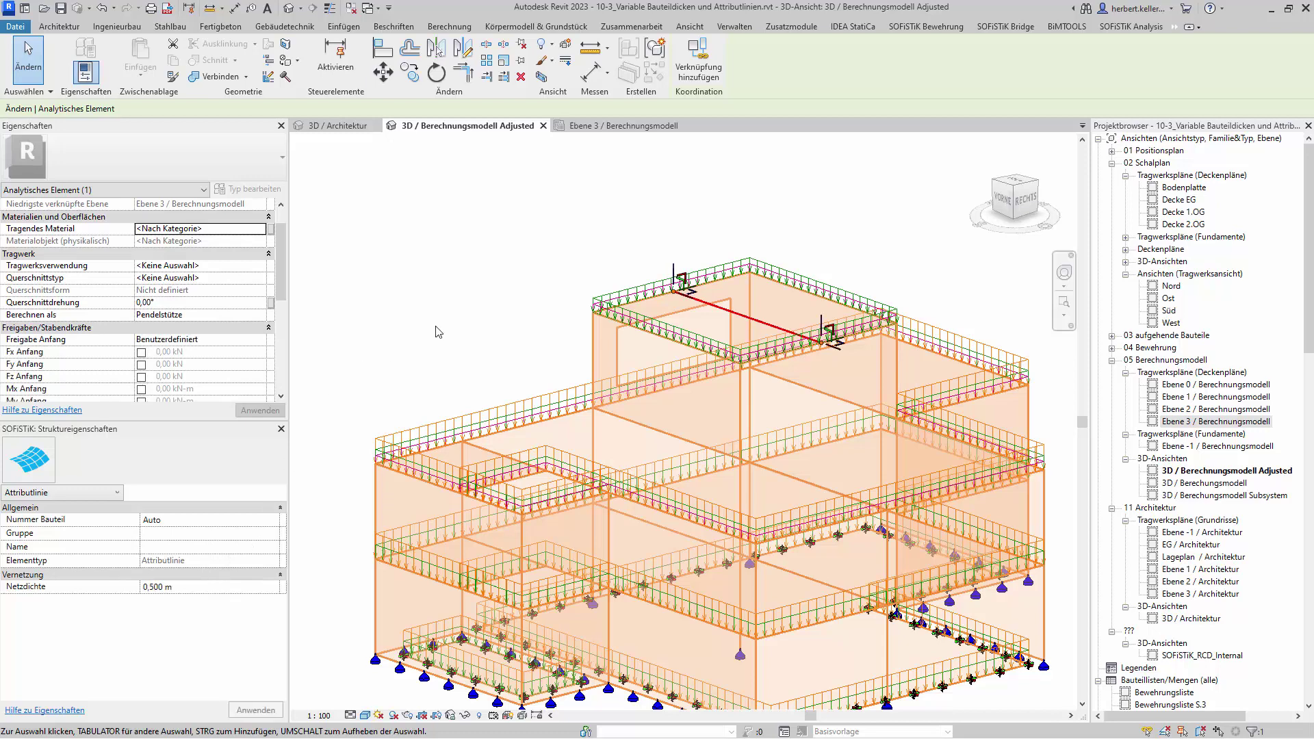
{"action": "left_click", "coordinate": [439, 332]}
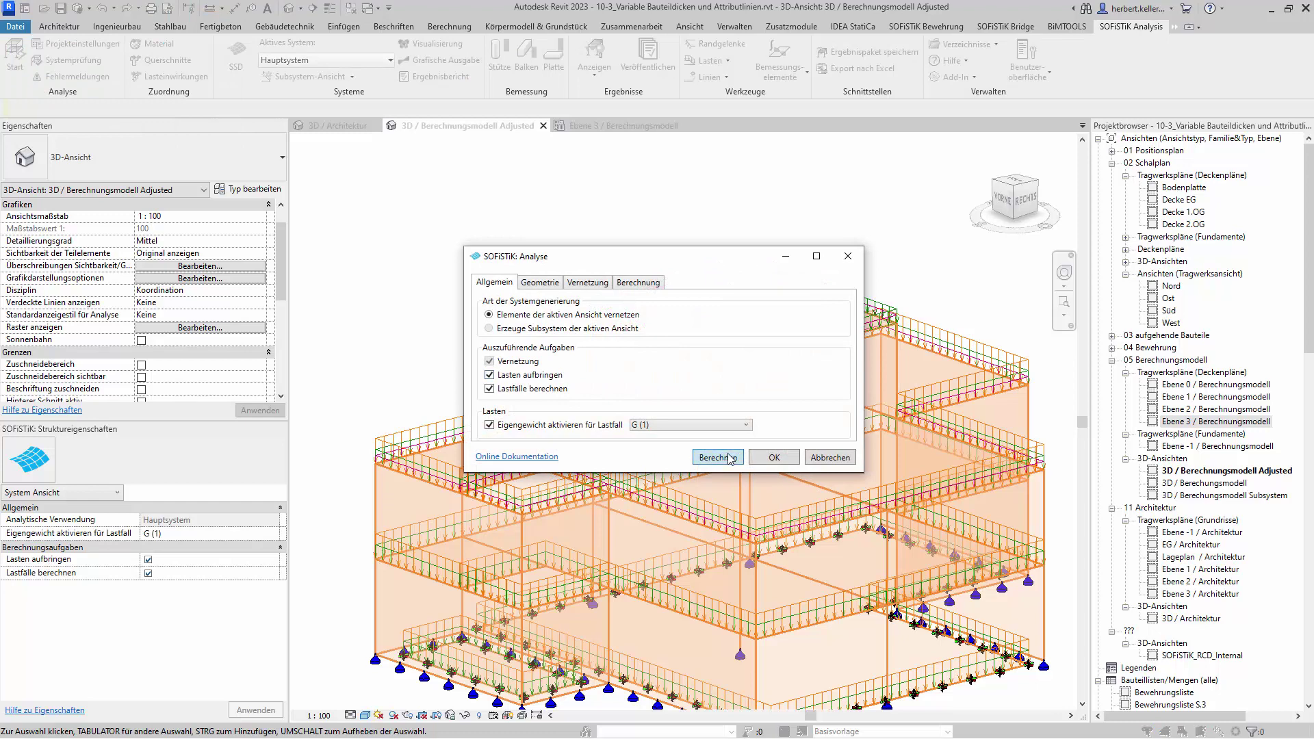
Step: Rerun Berechnen with the 50cm line density and close the success message
{"action": "left_click", "coordinate": [730, 459]}
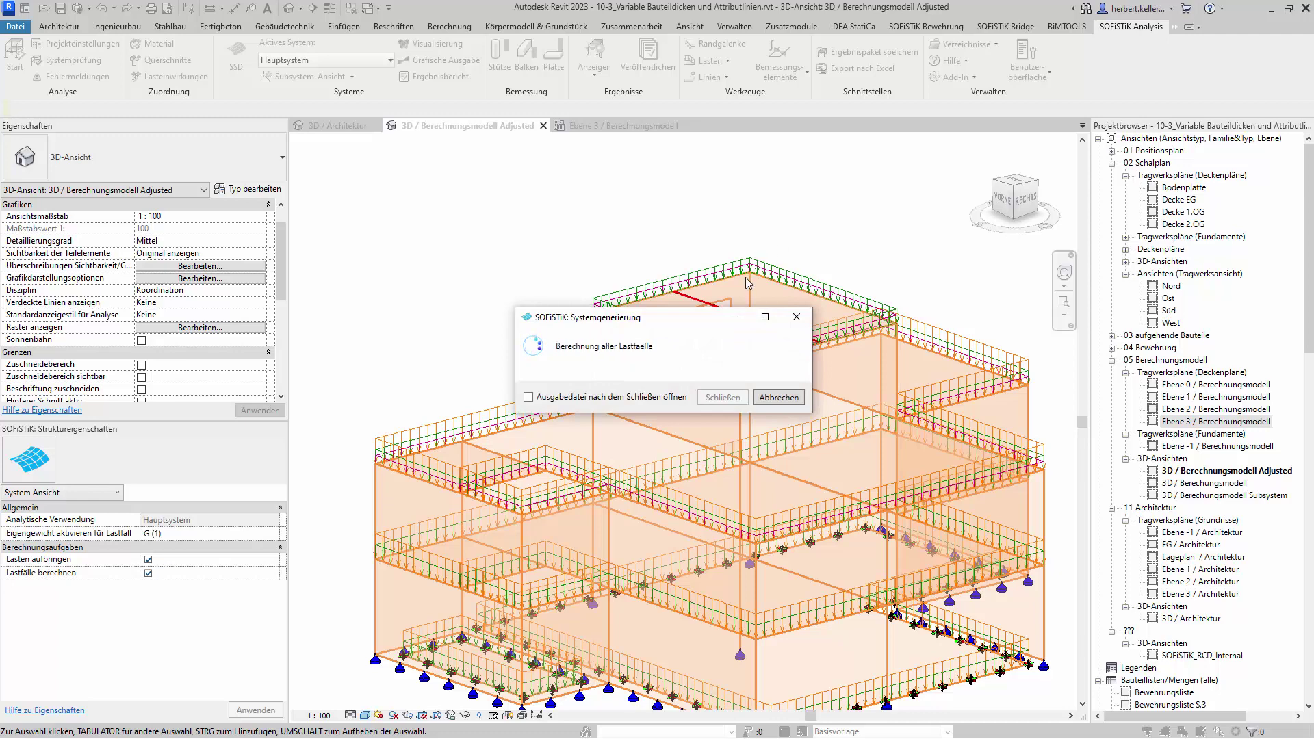
{"action": "left_click", "coordinate": [723, 398]}
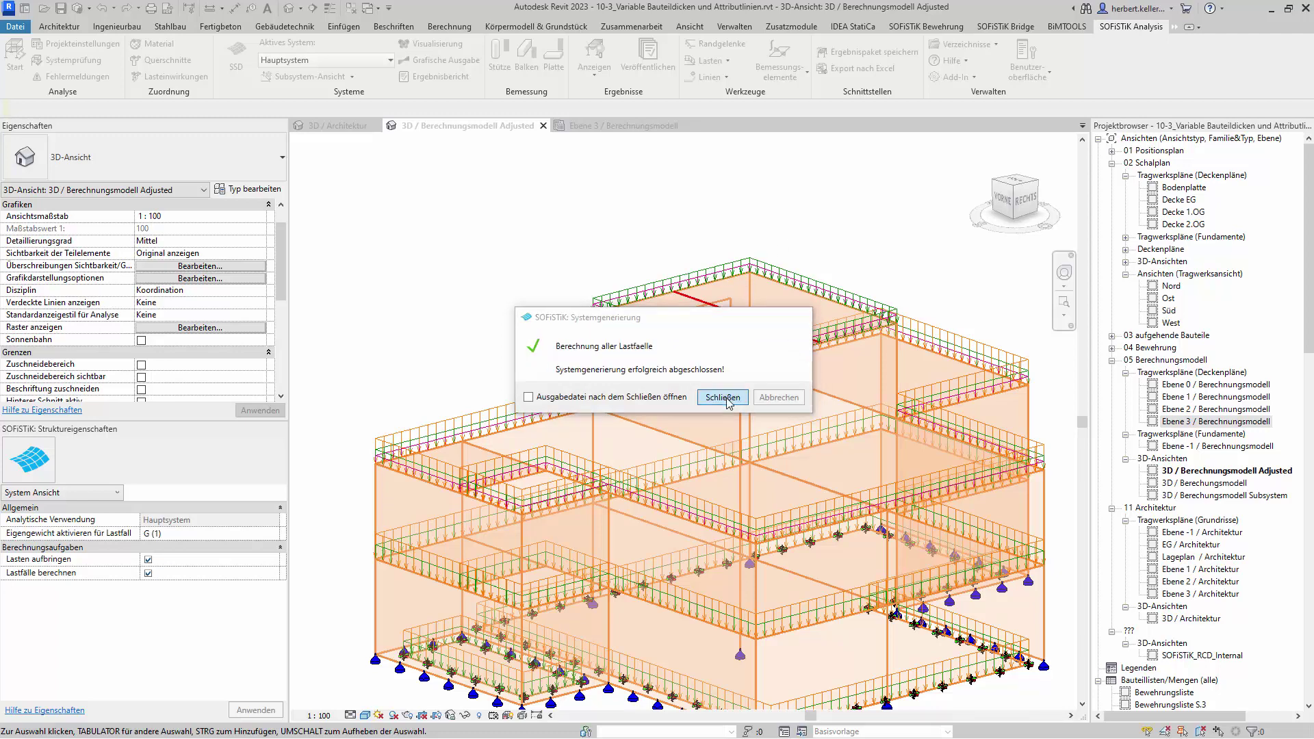
Step: Open the recalculated model in Visualisierung and filter Gruppen to group 30's quads via Alle invertieren
{"action": "left_click", "coordinate": [426, 45]}
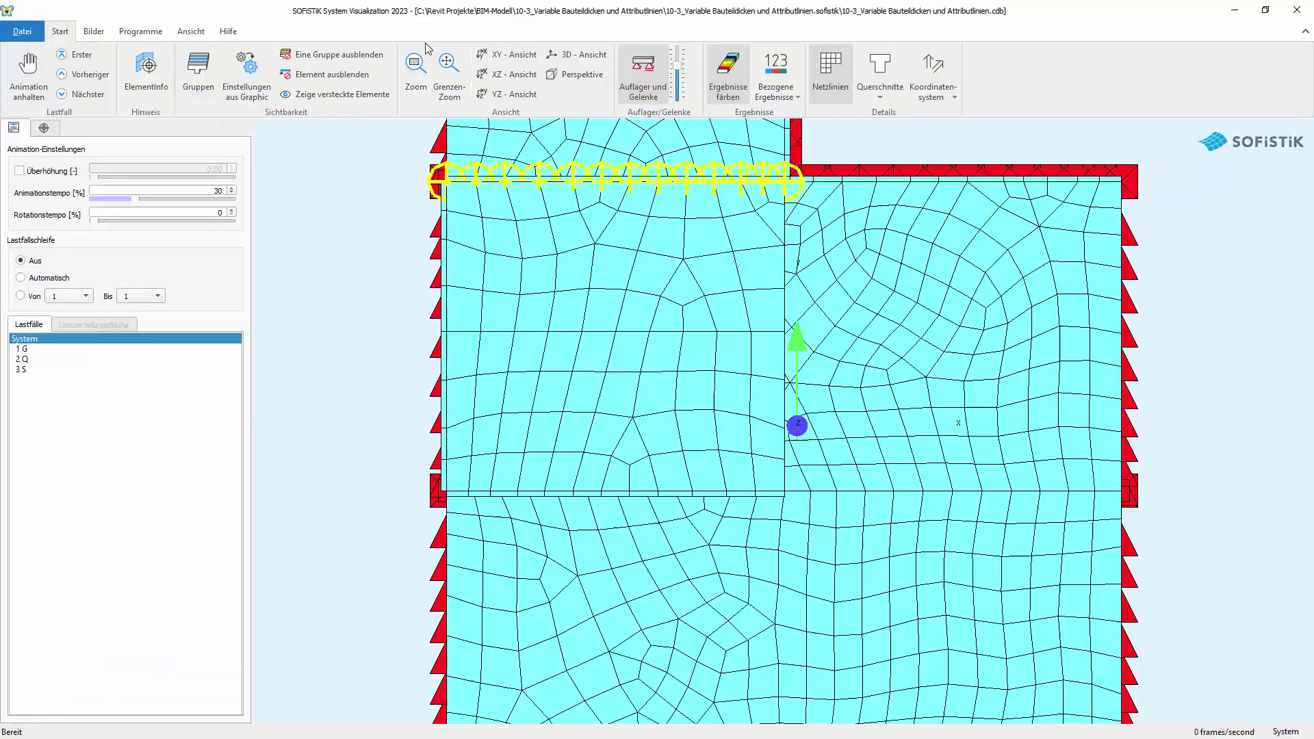
{"action": "left_click", "coordinate": [204, 91]}
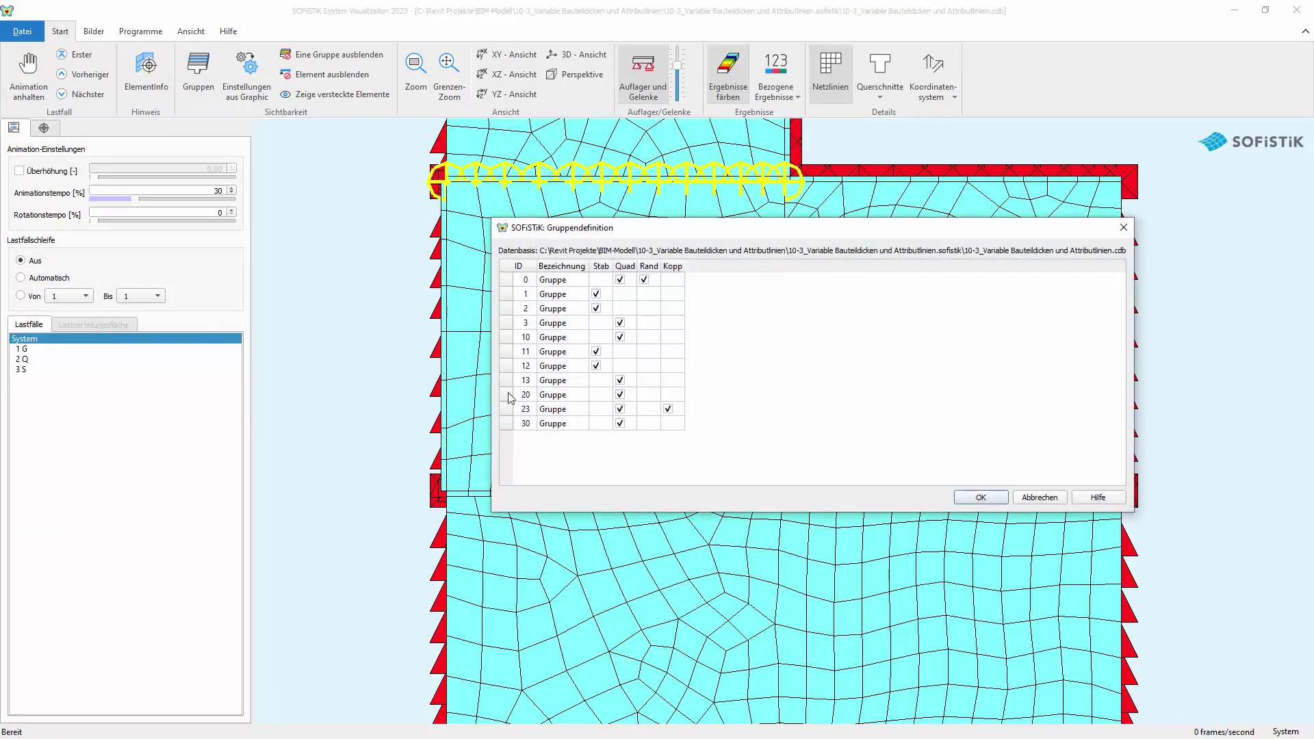
{"action": "right_click", "coordinate": [623, 425]}
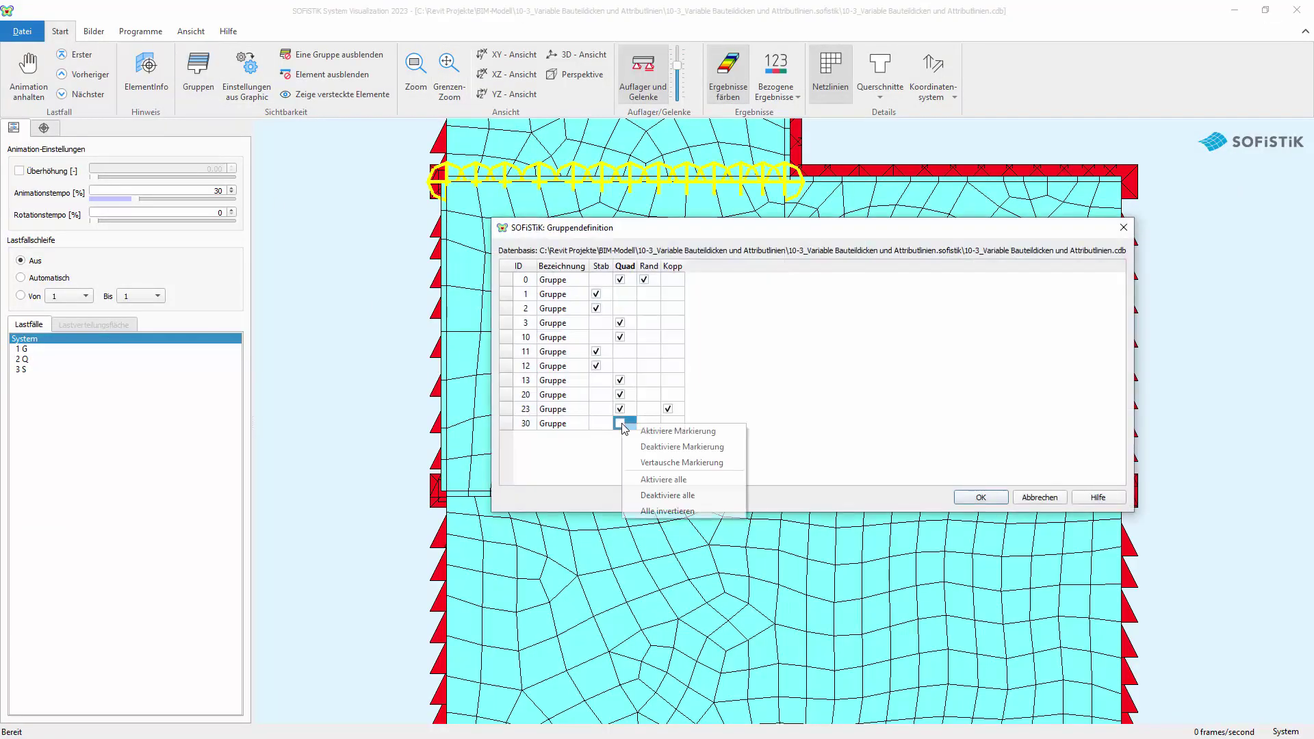
{"action": "left_click", "coordinate": [671, 511]}
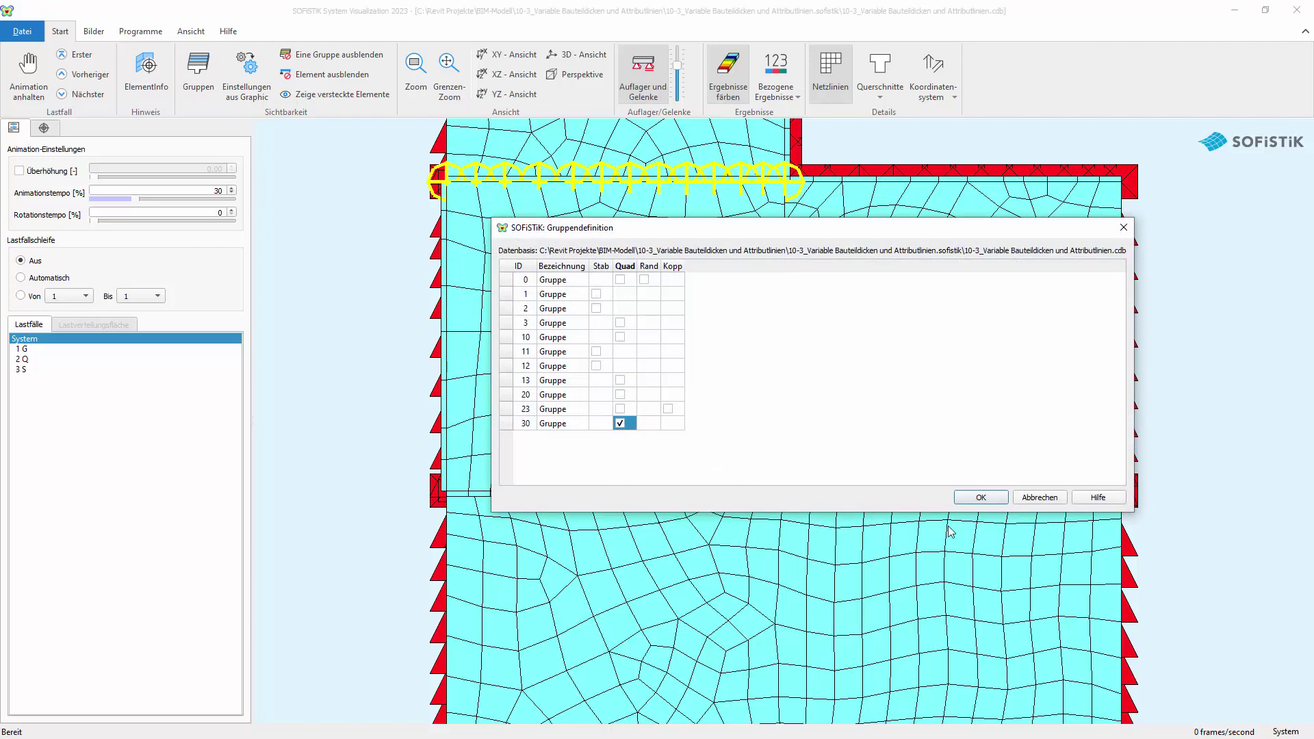
{"action": "left_click", "coordinate": [981, 498]}
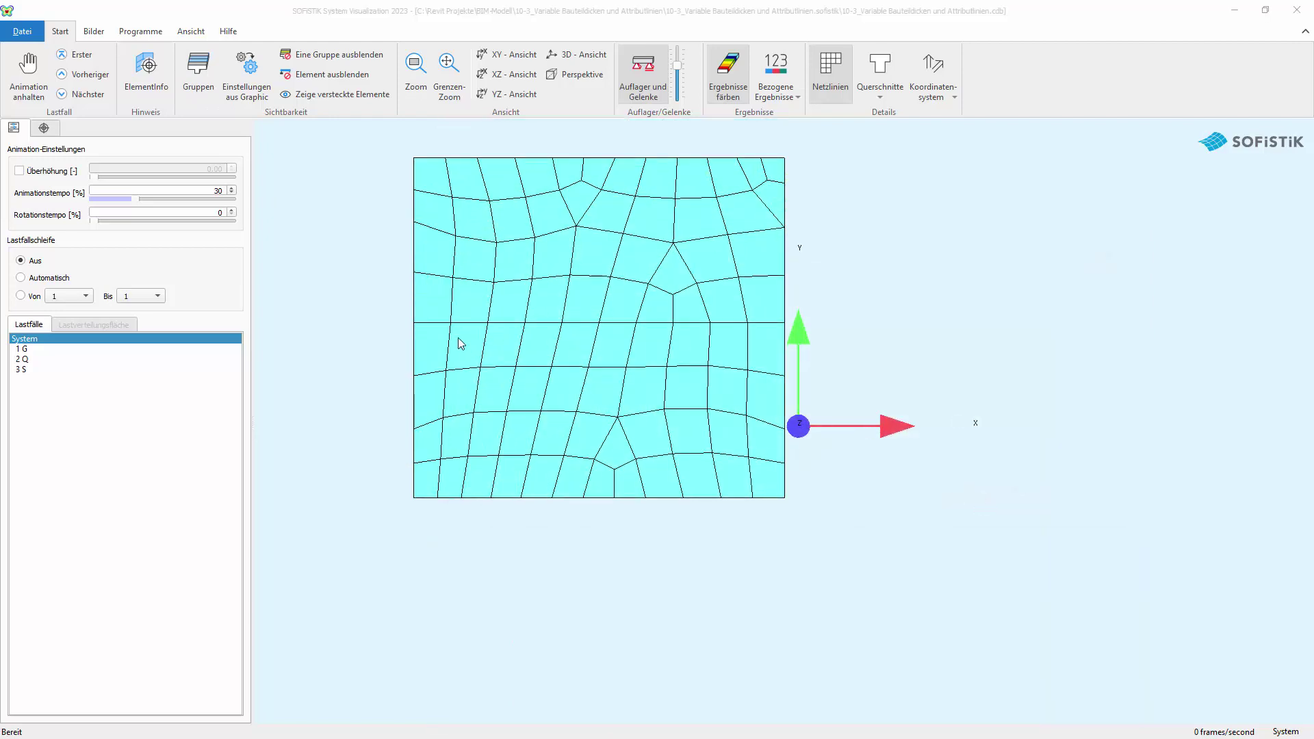